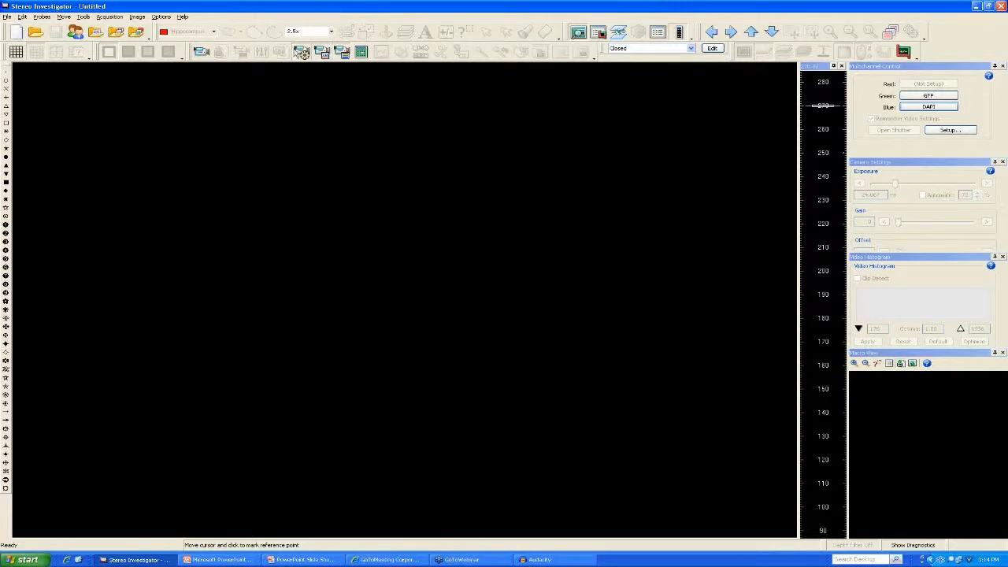
# Show the live camera image and switch the filter to DAPI.
pyautogui.click(203, 53)
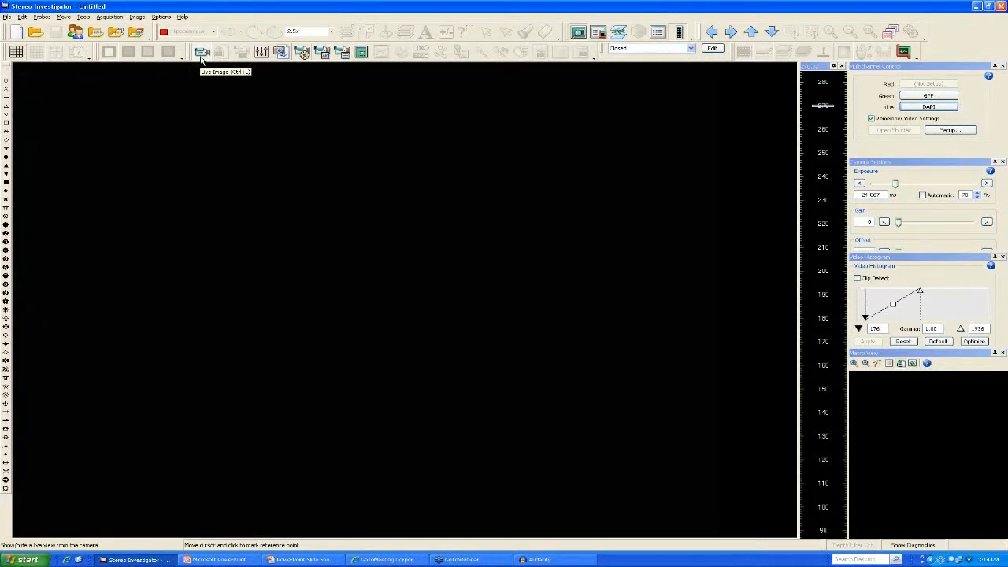
pyautogui.click(691, 49)
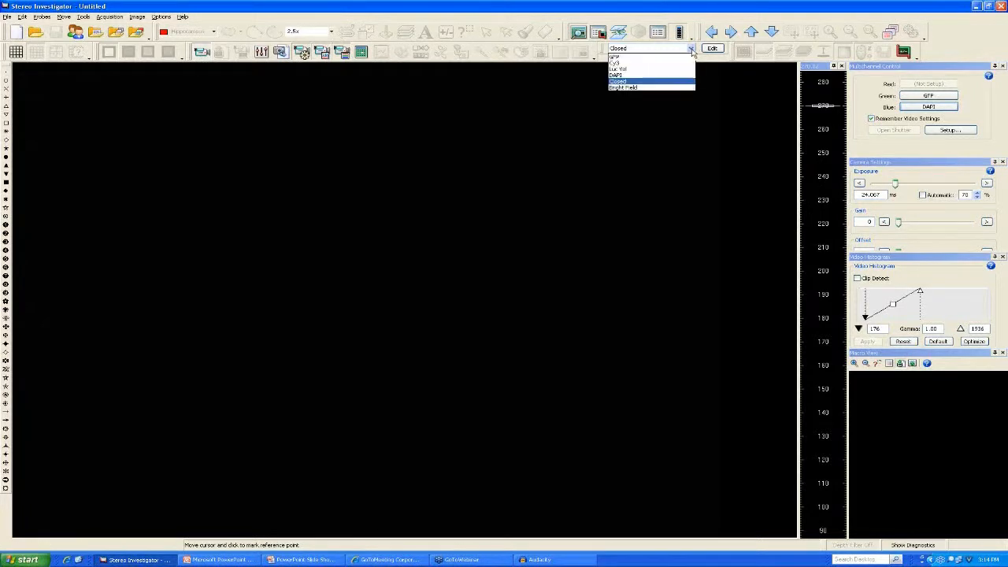
pyautogui.click(637, 76)
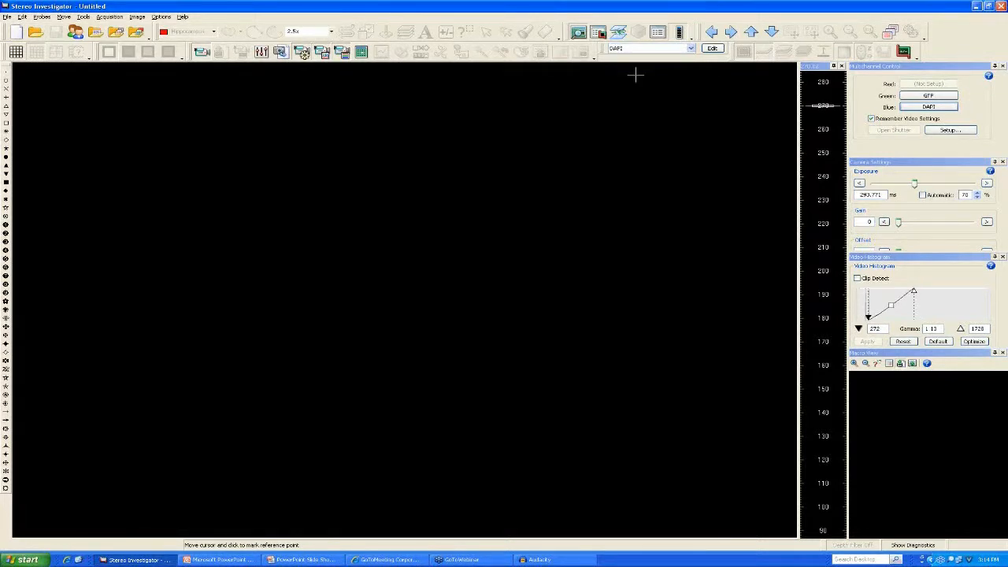
# Set the camera exposure to about 640 ms and optimize the video histogram for the DAPI image.
pyautogui.moveTo(914, 183); pyautogui.dragTo(923, 186)
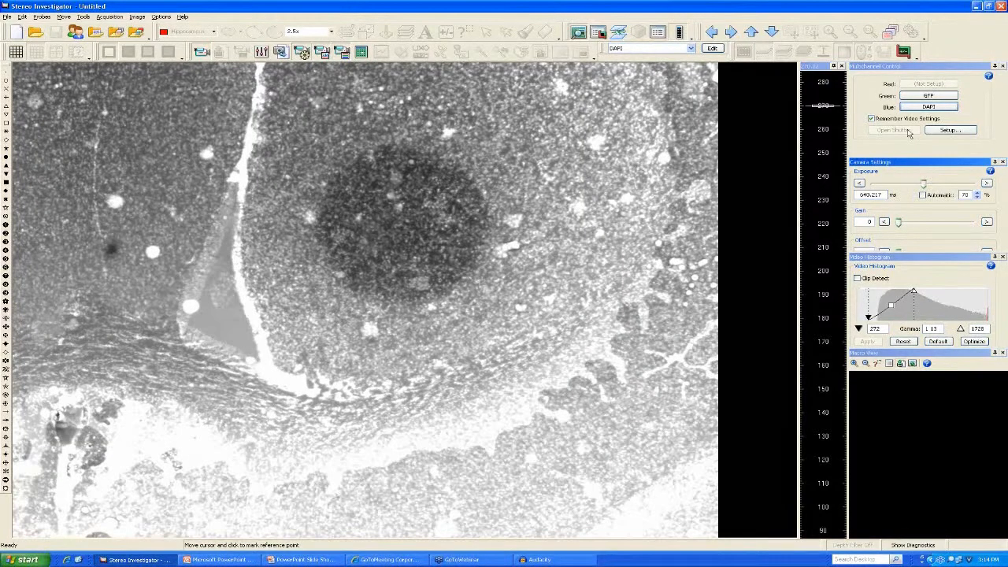
pyautogui.click(972, 342)
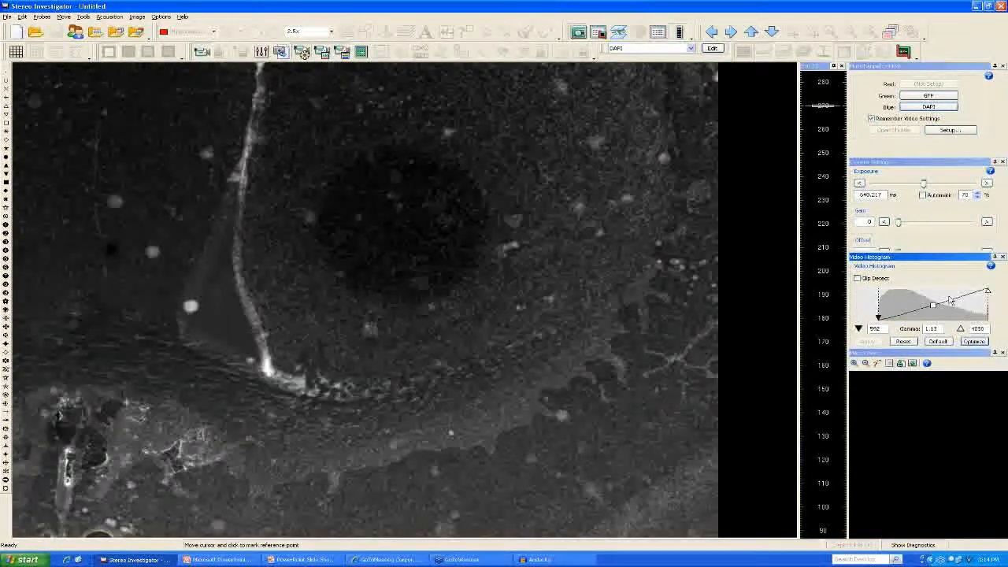
pyautogui.click(754, 33)
pyautogui.click(754, 33)
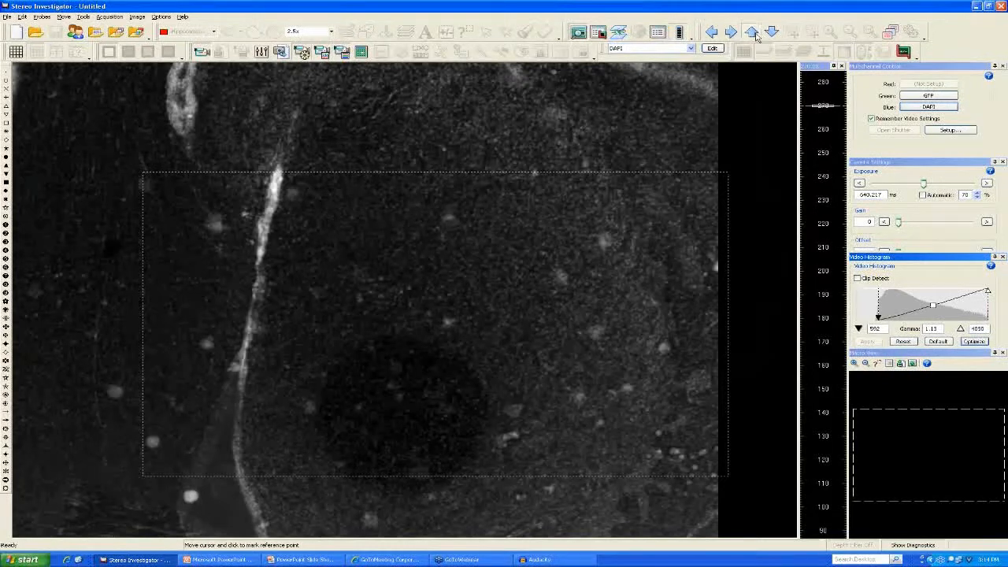
pyautogui.click(754, 33)
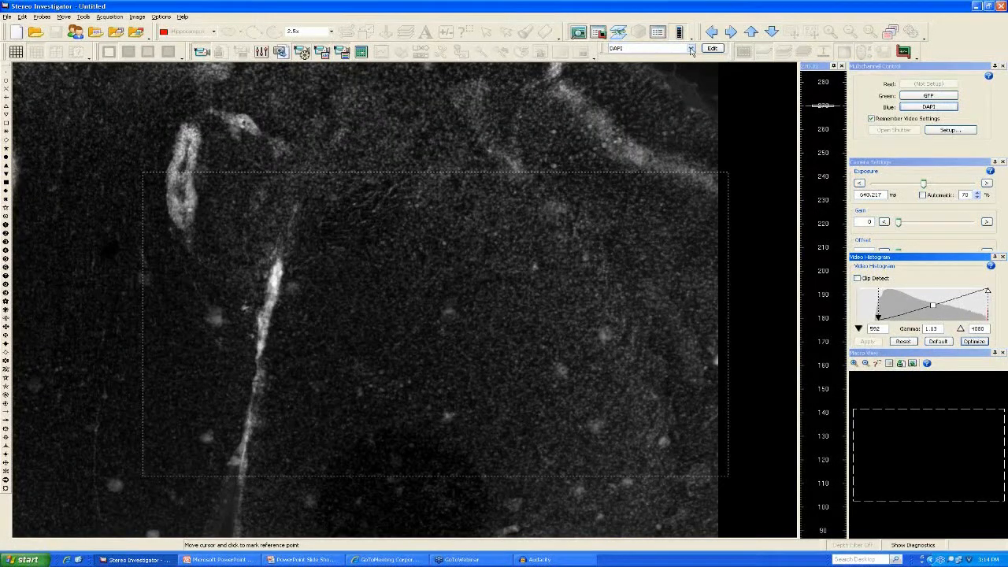
# Switch the filter to Closed and start the Acquire SRS Image Stack Workflow.
pyautogui.click(691, 49)
pyautogui.click(626, 71)
pyautogui.click(109, 16)
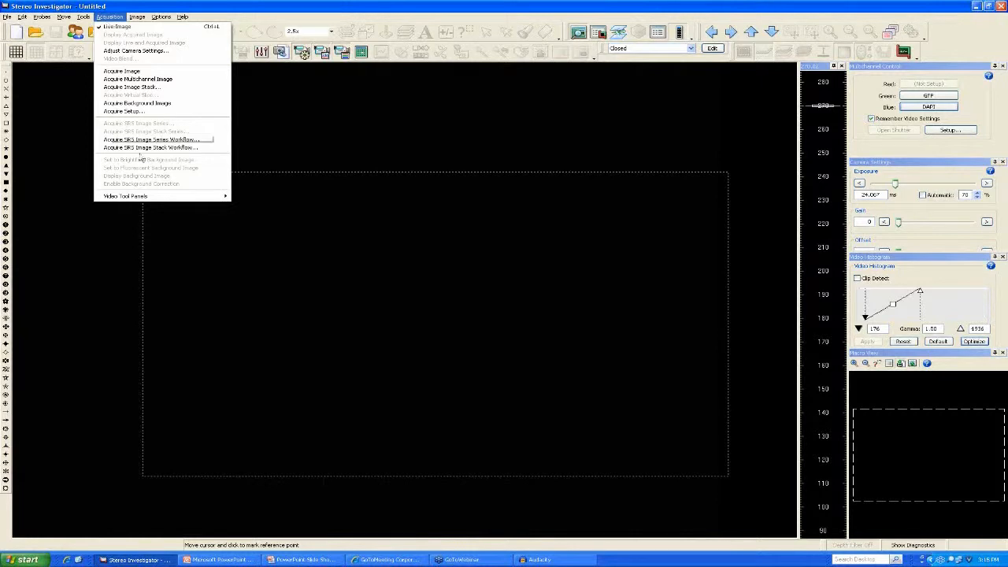
pyautogui.click(204, 149)
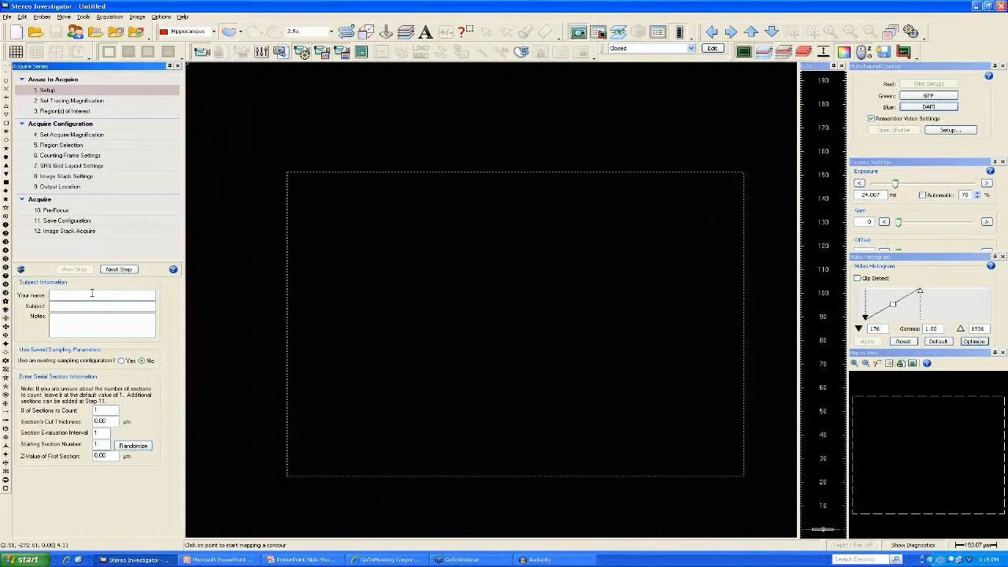
# Fill in the subject information with the operator's full name and the subject "Webinar Demo".
pyautogui.write('Jose Maldonado')
pyautogui.press('Tab')
pyautogui.write('Webinar Demo')
pyautogui.press('Tab')
# Set the section cut thickness to 40.00 µm and advance the workflow to Set Tracing Magnification.
pyautogui.doubleClick(106, 422)
pyautogui.write('40.00')
pyautogui.click(101, 432)
pyautogui.hotkey('shift', 'Left')
pyautogui.click(129, 272)
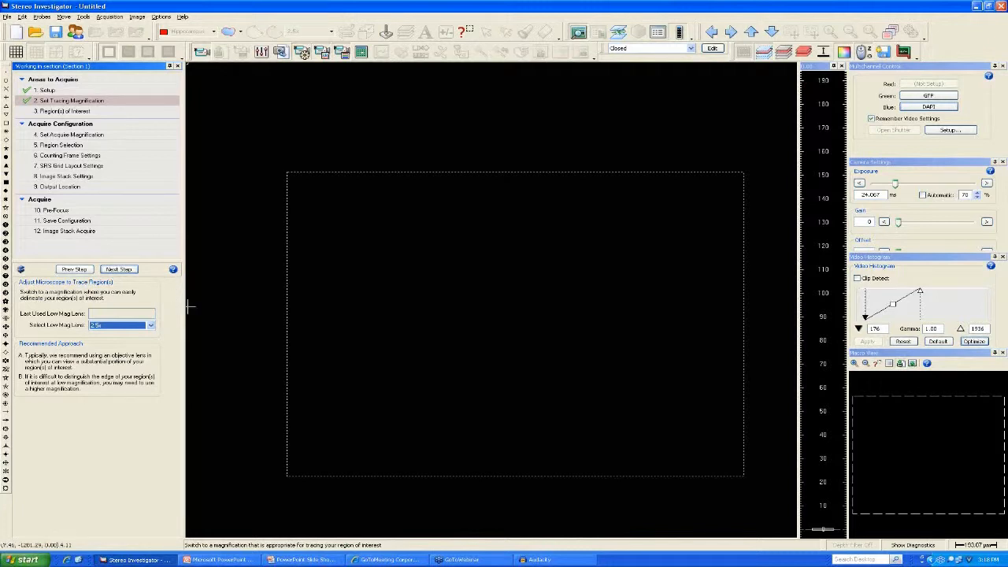
# Choose 2.5x as the low mag lens for tracing and advance to Region(s) of Interest.
pyautogui.moveTo(182, 304); pyautogui.dragTo(175, 303)
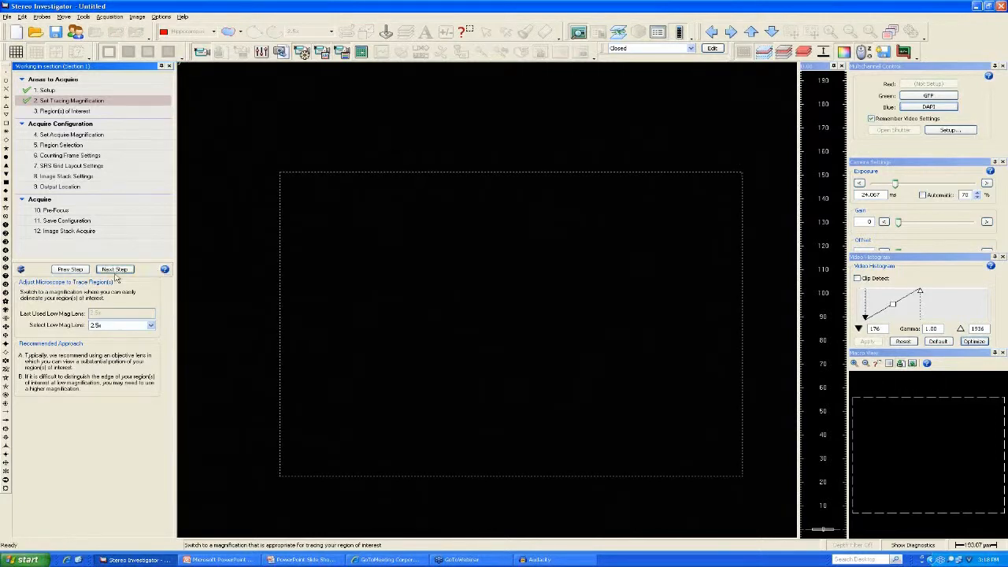
pyautogui.click(144, 329)
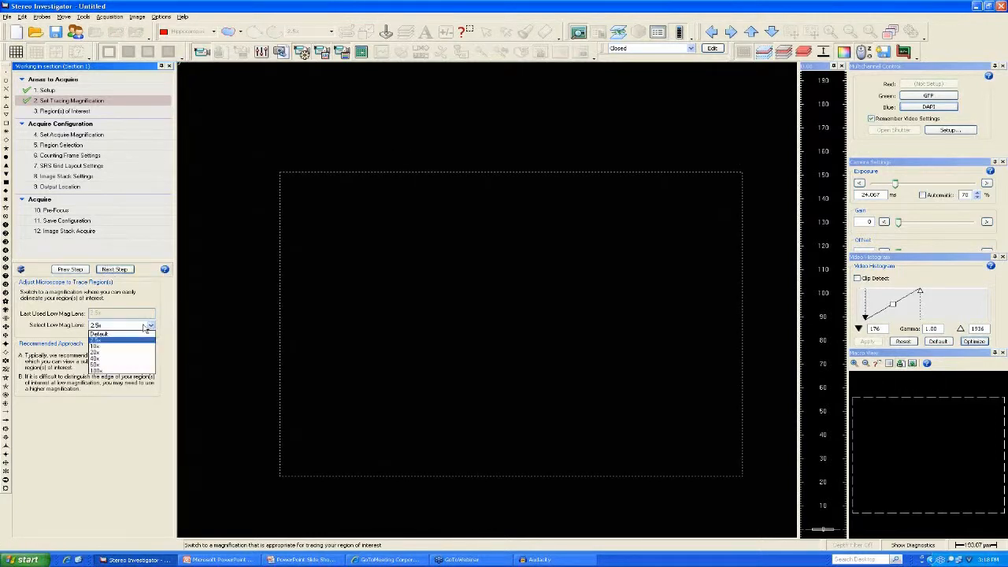
pyautogui.click(100, 340)
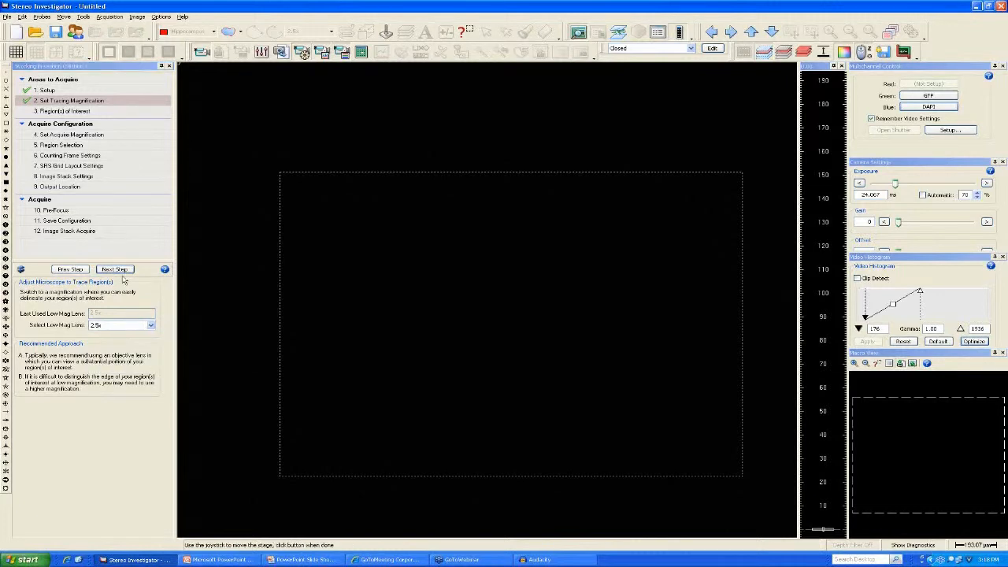
pyautogui.click(115, 269)
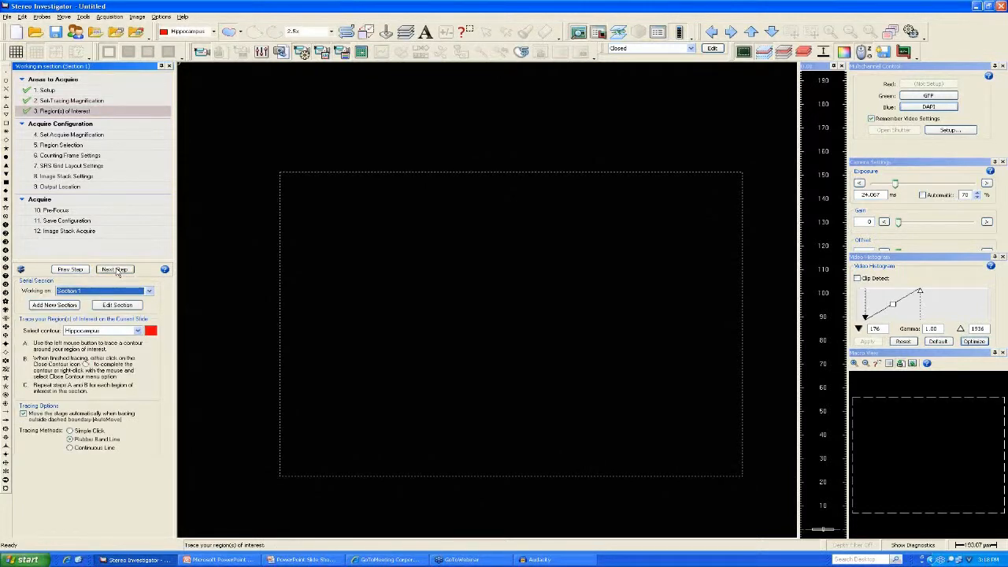
# Switch the filter to DAPI so the tissue can be seen for tracing.
pyautogui.click(691, 48)
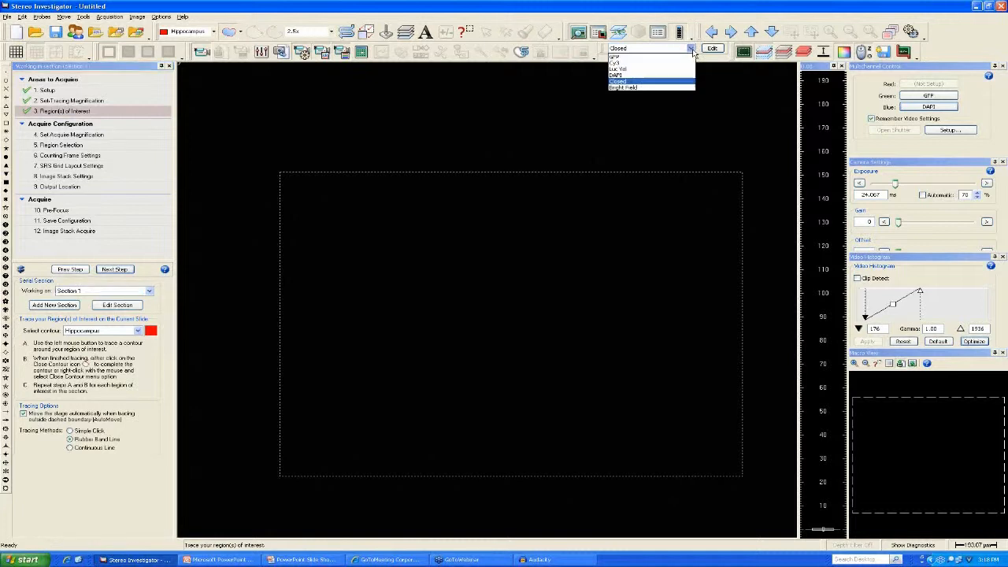
pyautogui.click(619, 75)
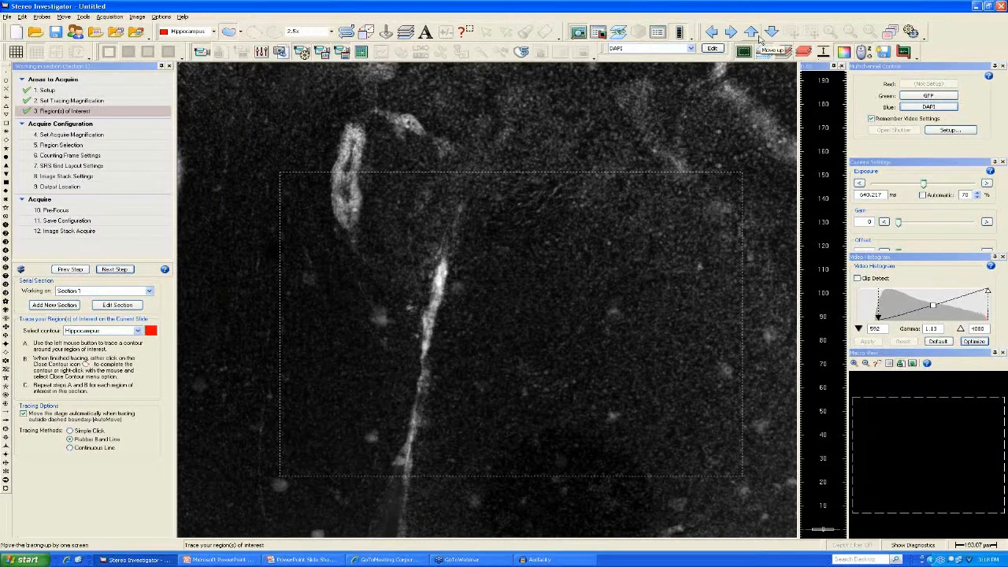
# Survey the tissue section from its upper surface around the outer edge and back to the striatum's lower border.
pyautogui.click(754, 34)
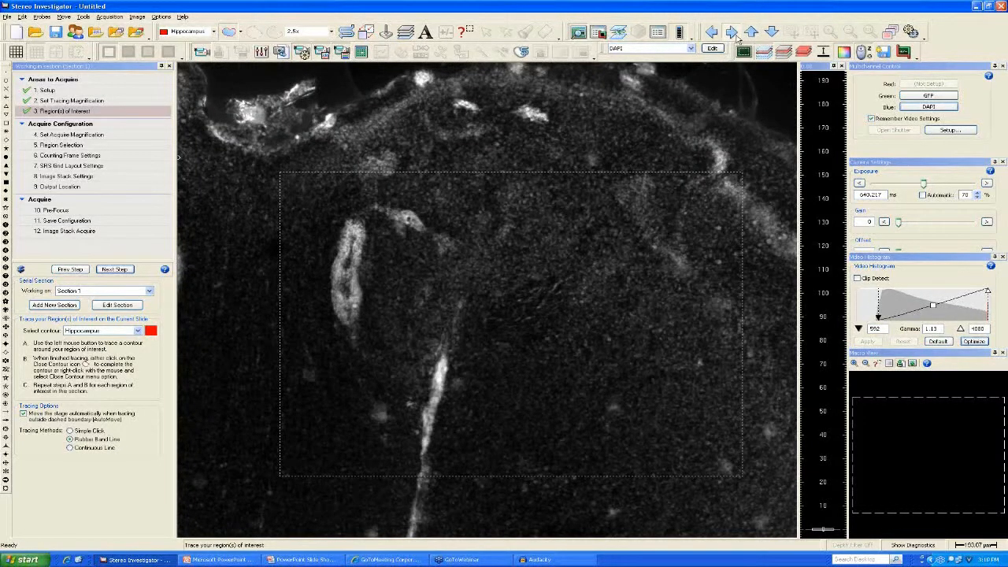
pyautogui.click(736, 35)
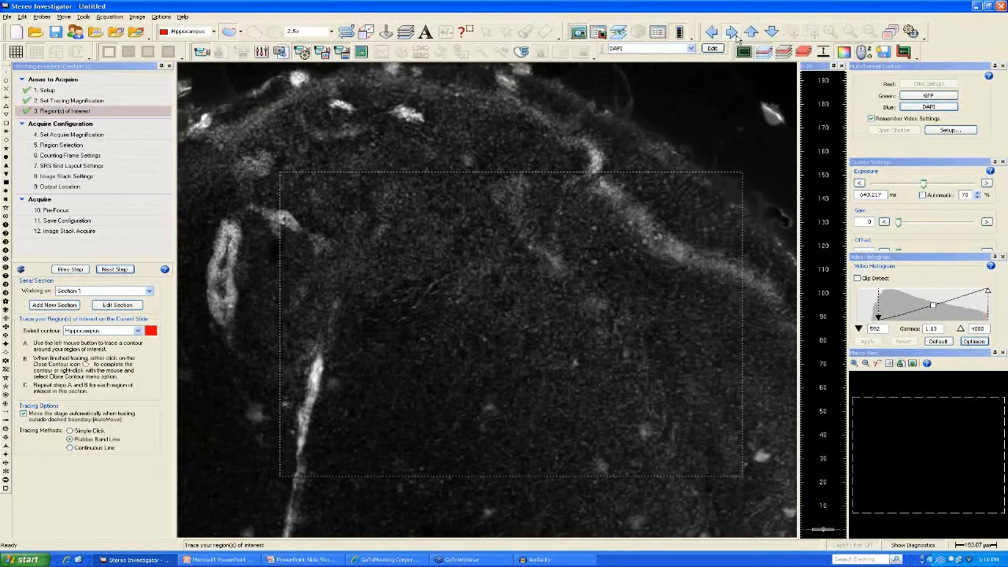
pyautogui.click(737, 38)
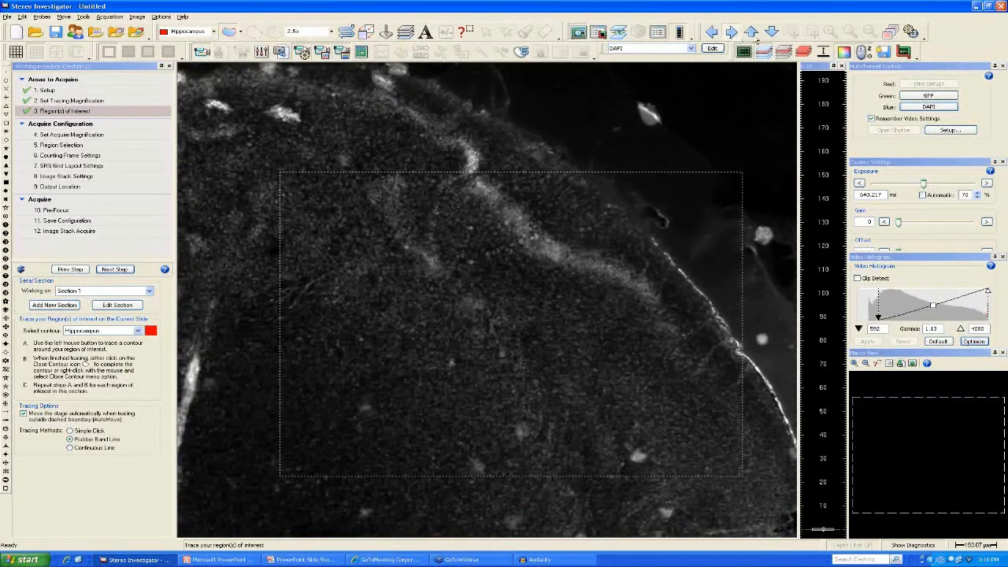
pyautogui.click(771, 33)
pyautogui.click(772, 36)
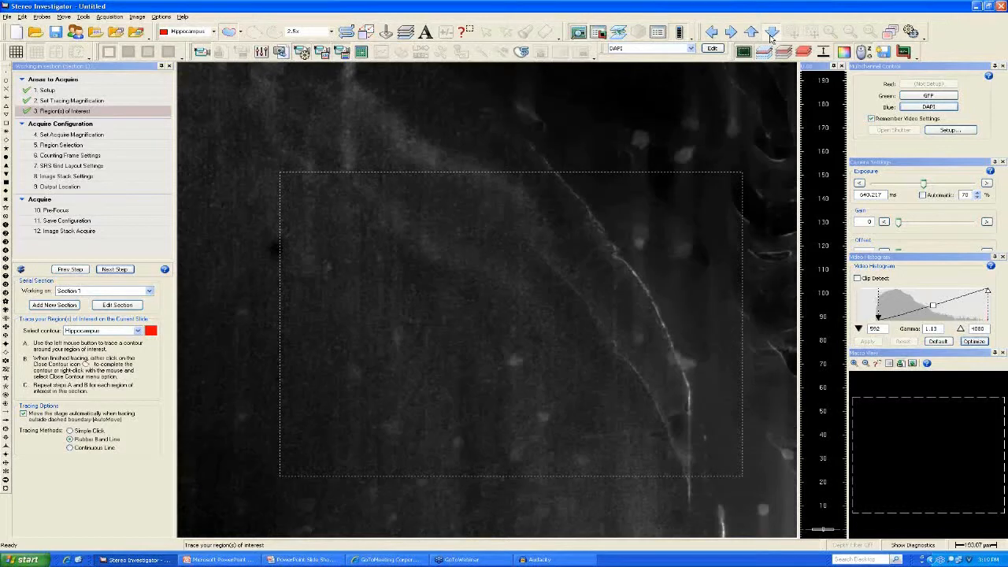
pyautogui.click(772, 36)
pyautogui.click(772, 36)
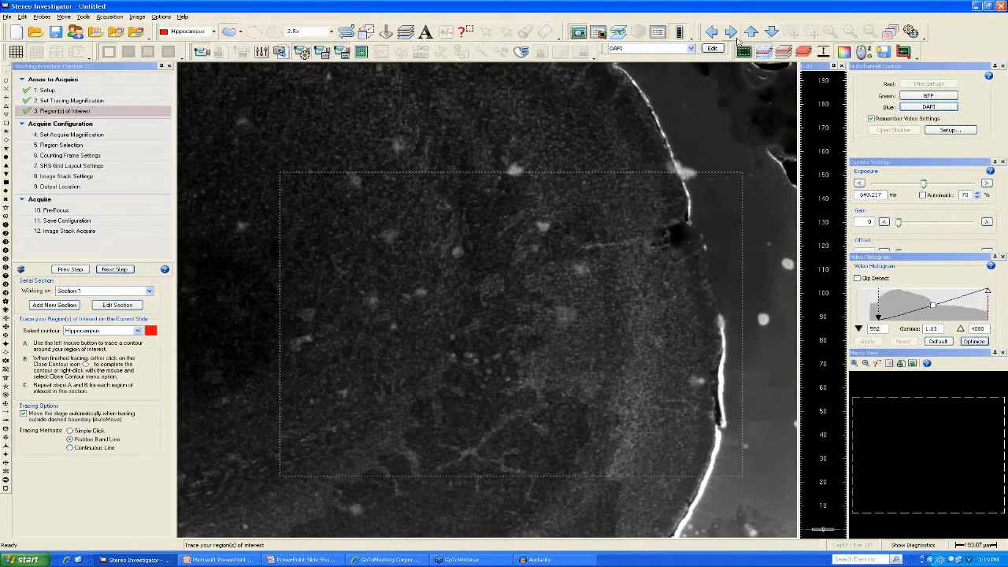
pyautogui.click(712, 33)
pyautogui.click(712, 33)
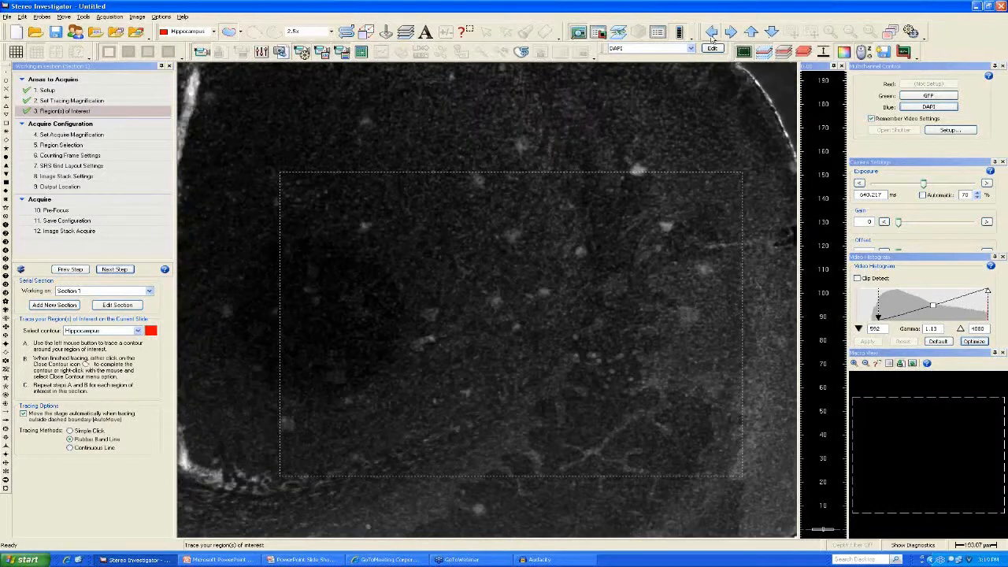
pyautogui.click(711, 33)
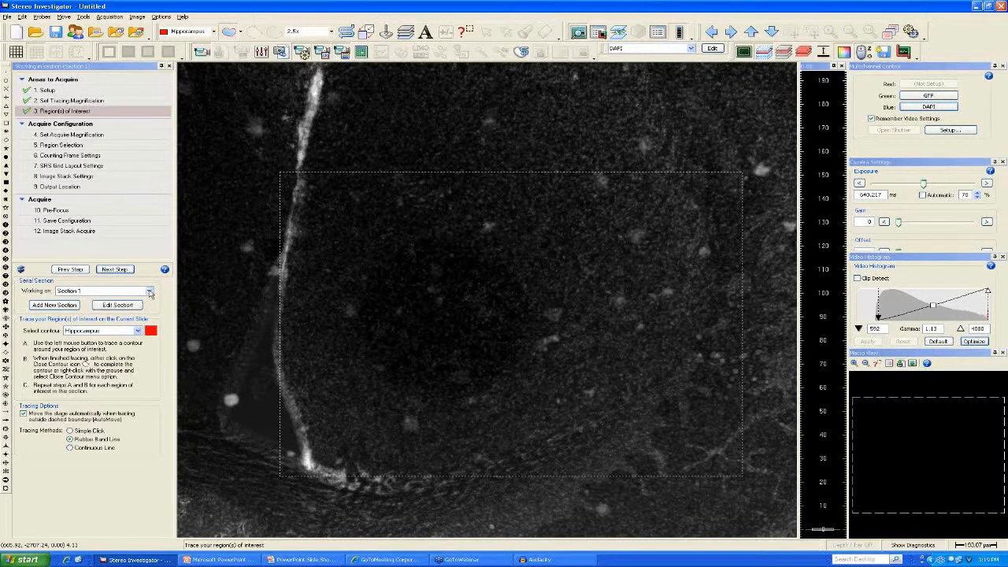
# For Section 1, select the Striatum contour and change its color to red.
pyautogui.click(149, 291)
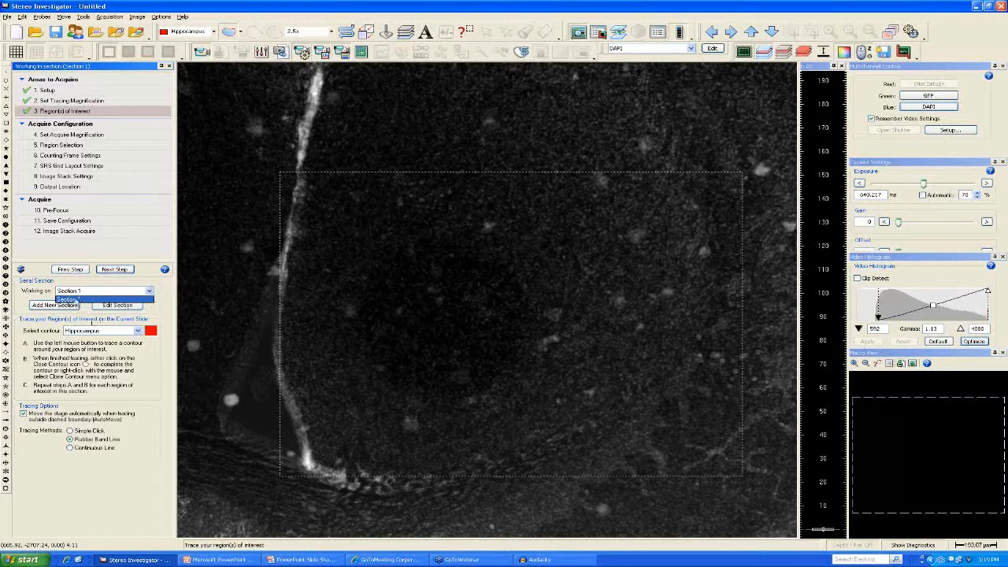
pyautogui.click(77, 300)
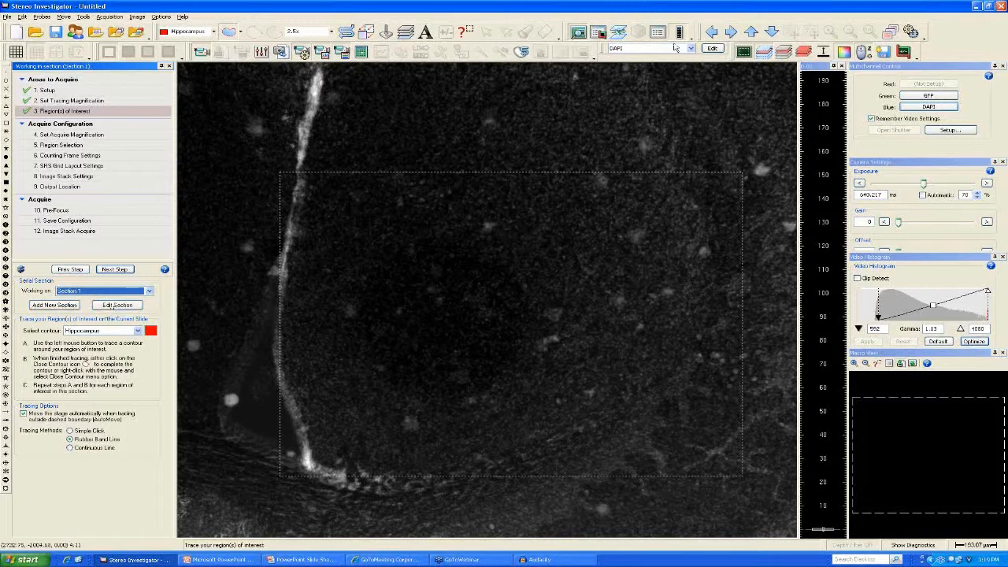
pyautogui.click(138, 332)
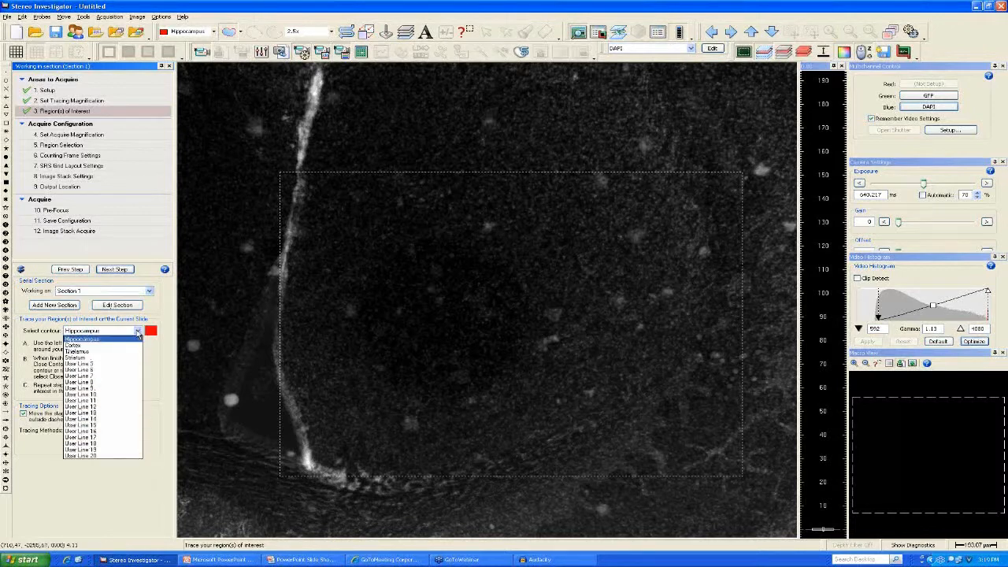
pyautogui.click(89, 358)
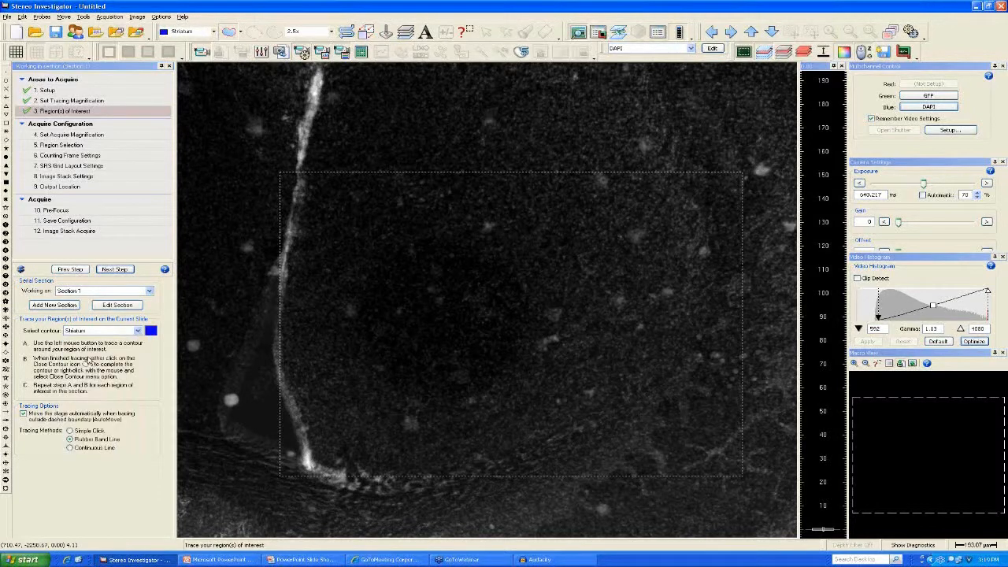
pyautogui.click(150, 330)
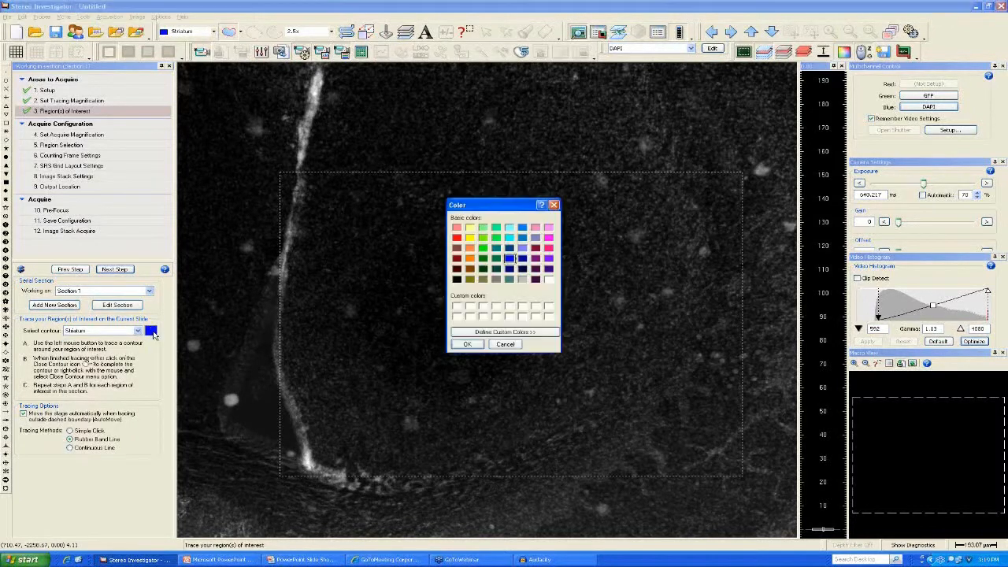
pyautogui.click(456, 238)
pyautogui.click(467, 344)
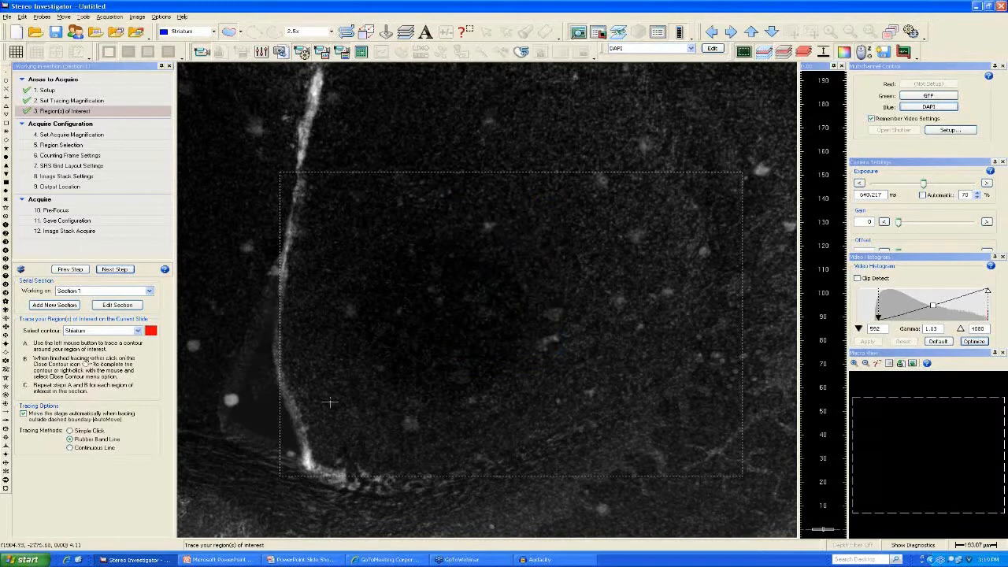
# Start the Striatum contour on the bright ventricle edge and trace it around the lower corner and along the striatum's lower border.
pyautogui.click(287, 398)
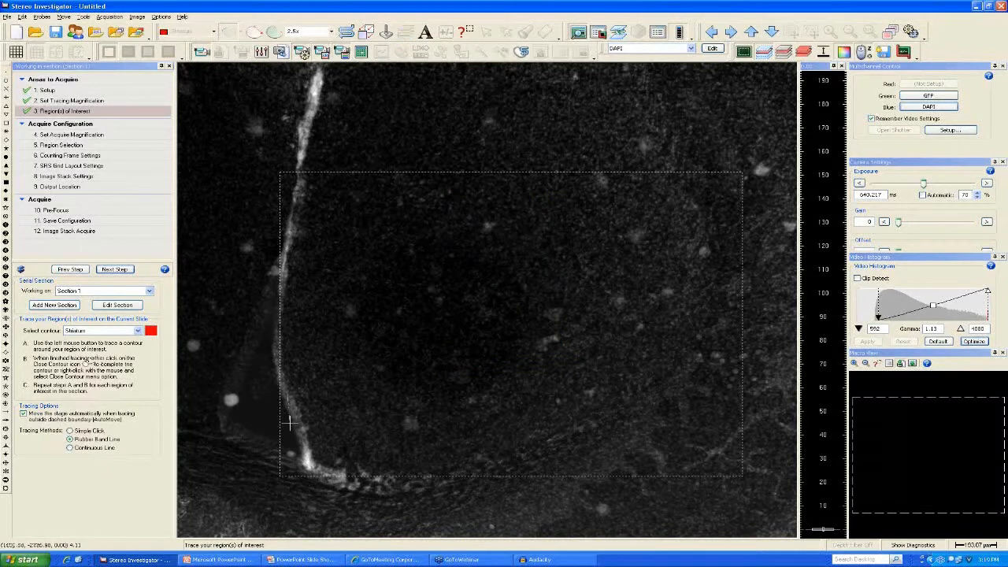
pyautogui.click(313, 469)
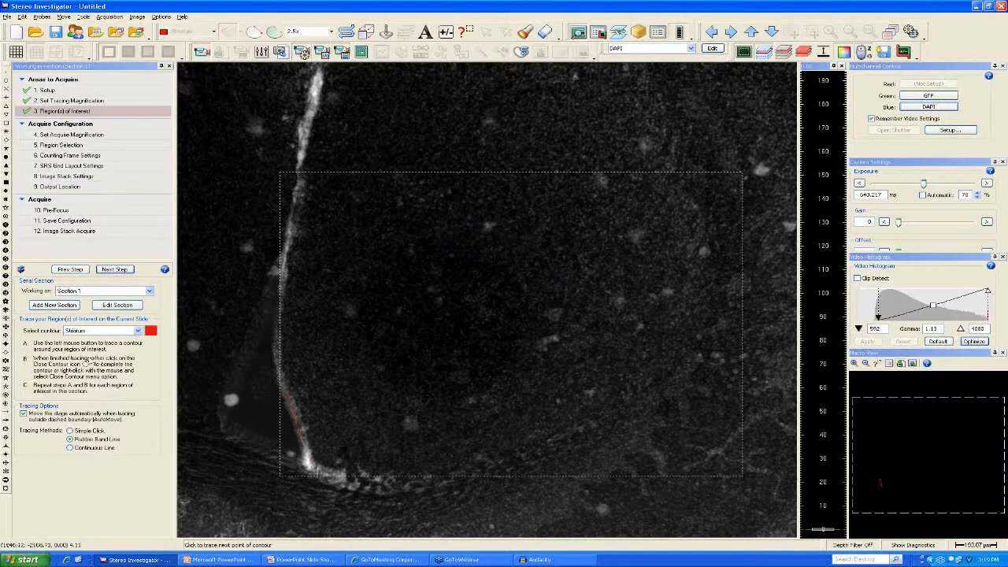
pyautogui.click(334, 486)
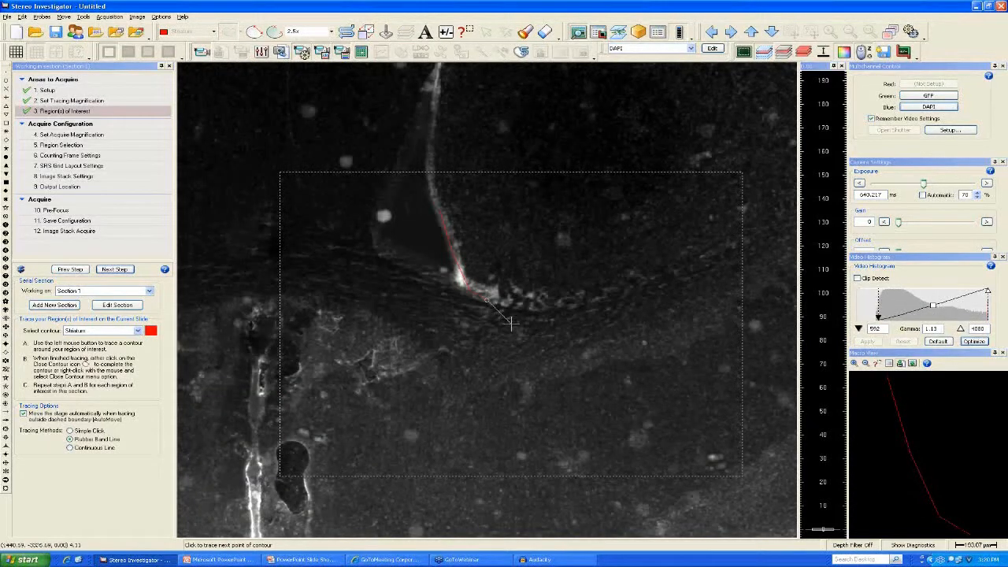
pyautogui.click(556, 313)
pyautogui.click(619, 297)
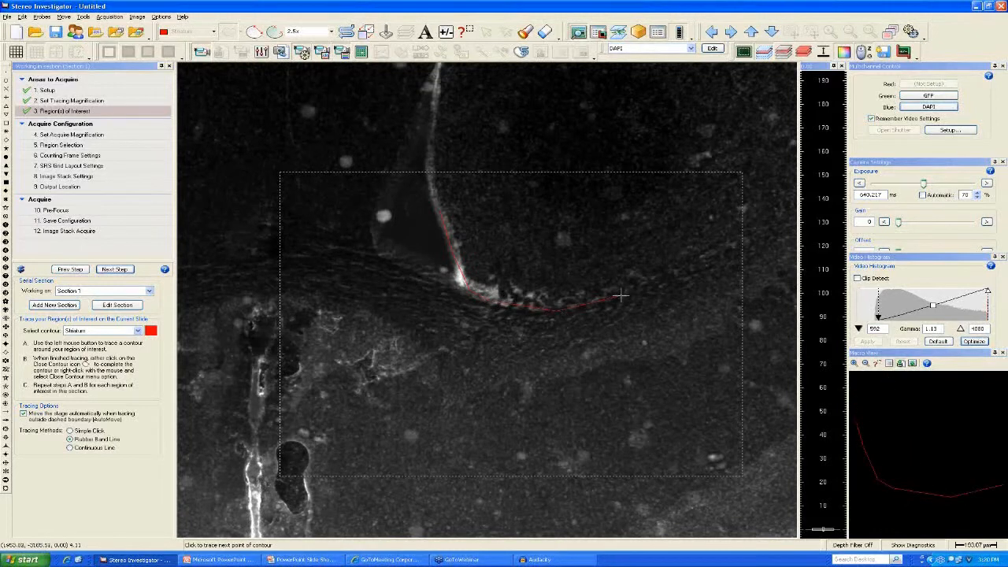
pyautogui.click(705, 268)
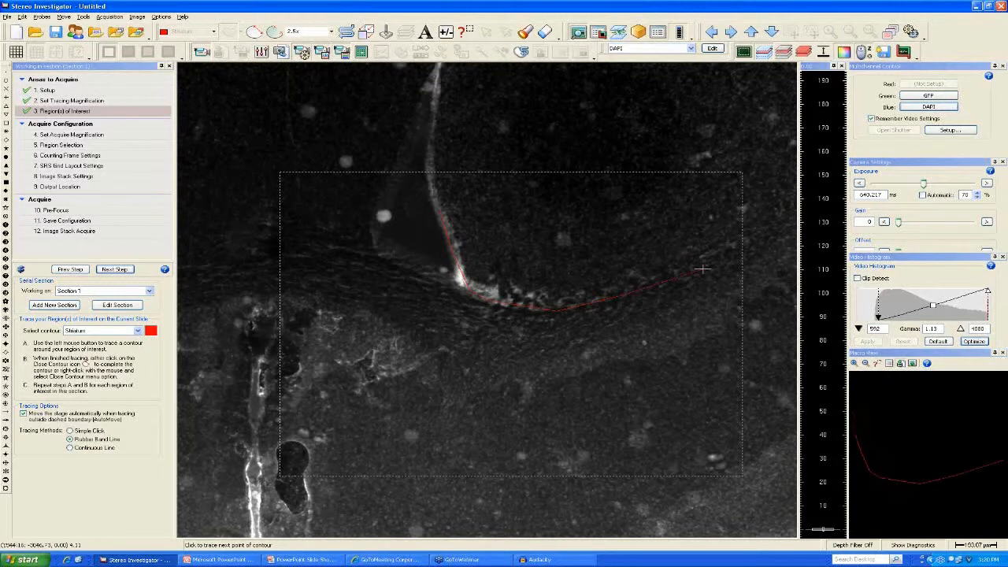
pyautogui.click(750, 249)
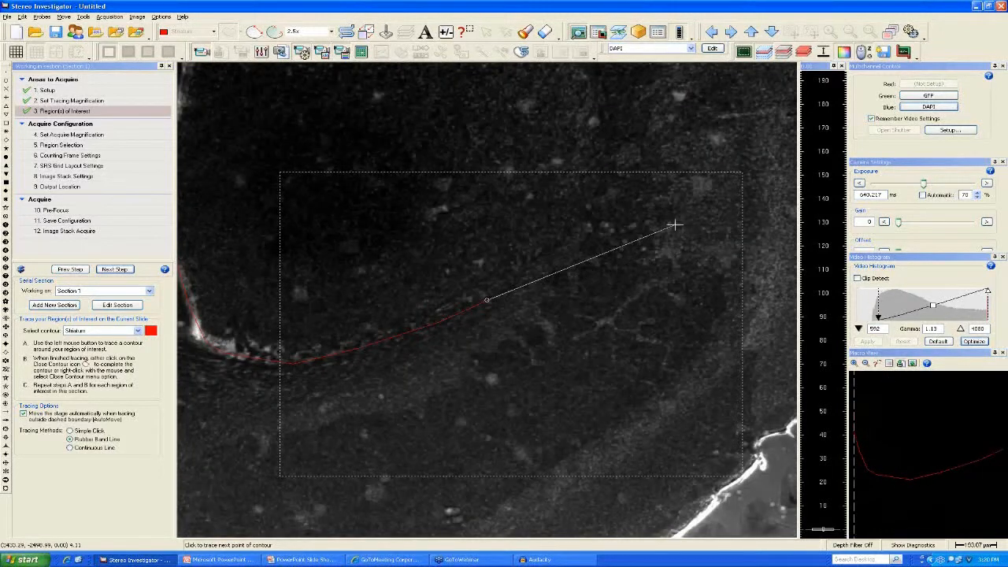
# Continue the Striatum contour up the tissue's outer side and across its upper surface to the notch at the midline.
pyautogui.click(602, 191)
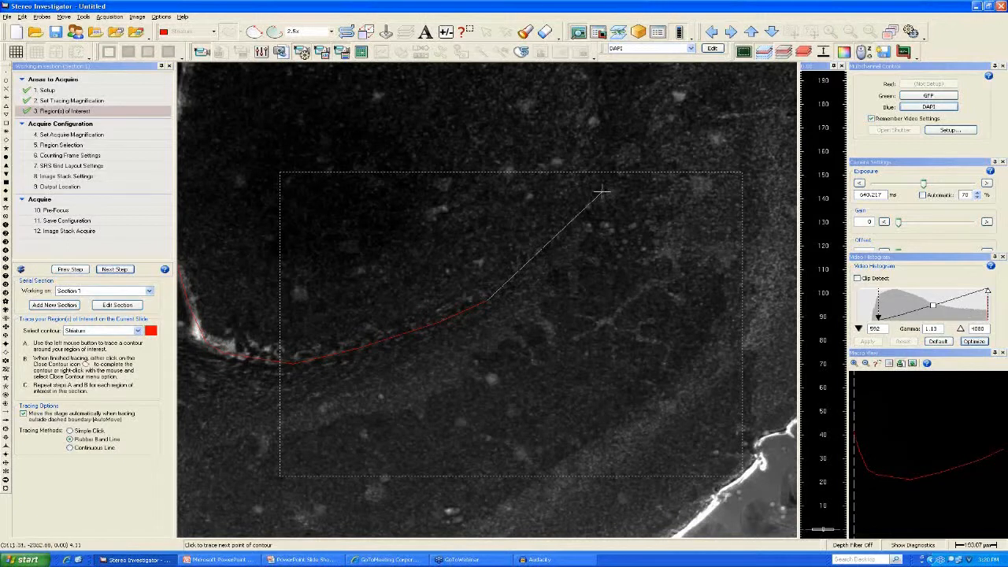
pyautogui.click(609, 144)
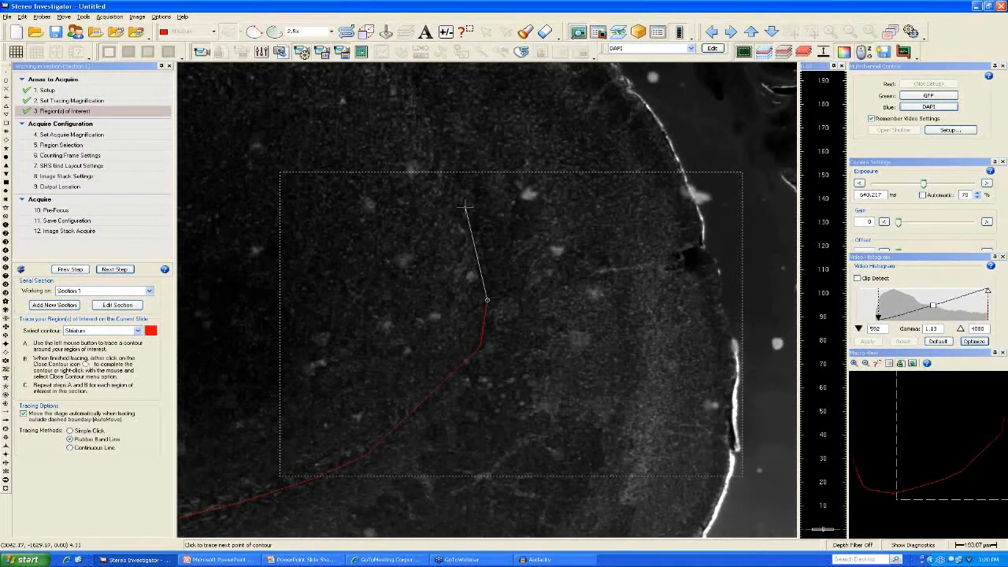
pyautogui.click(429, 144)
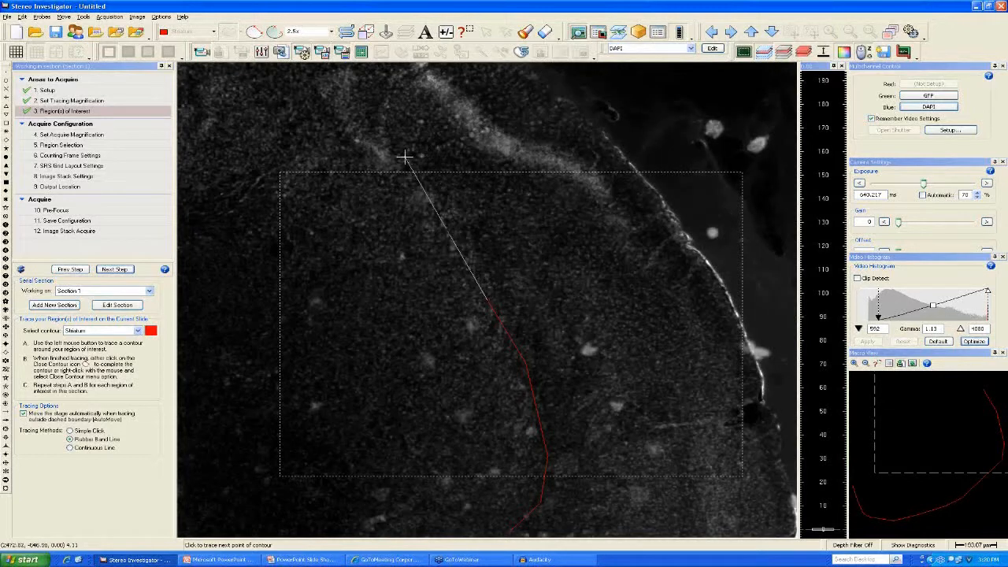
pyautogui.click(404, 156)
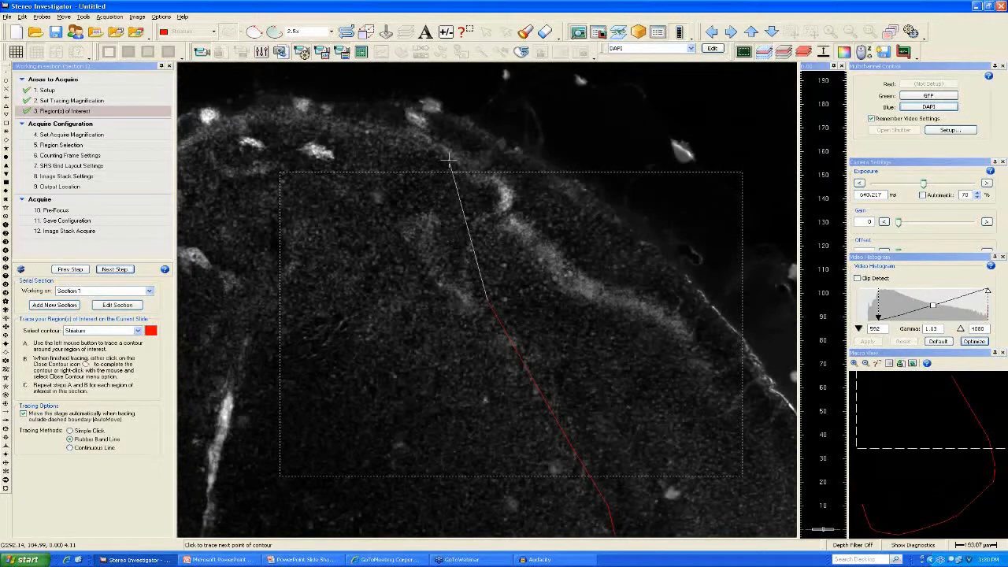
pyautogui.click(426, 123)
pyautogui.click(288, 244)
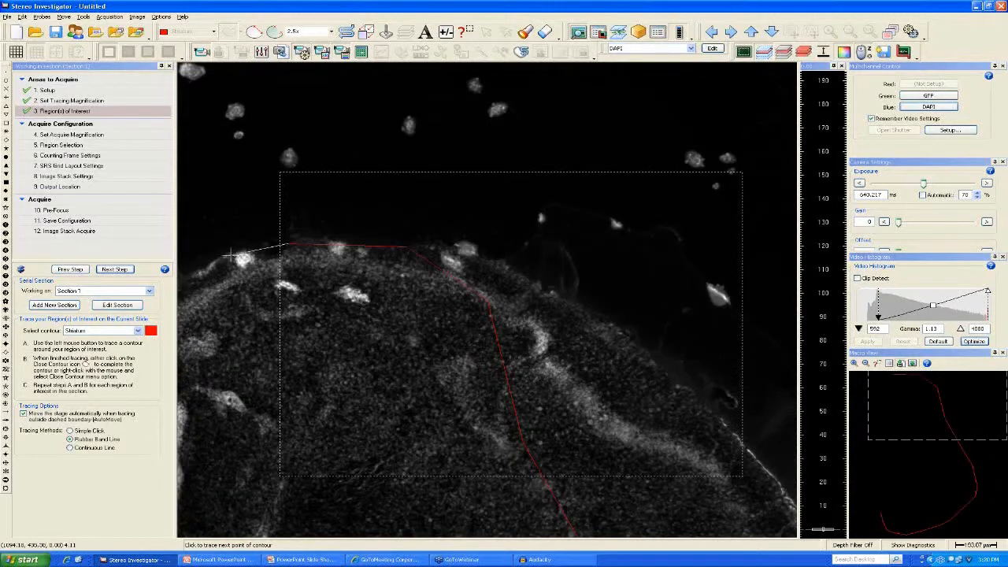
pyautogui.click(229, 256)
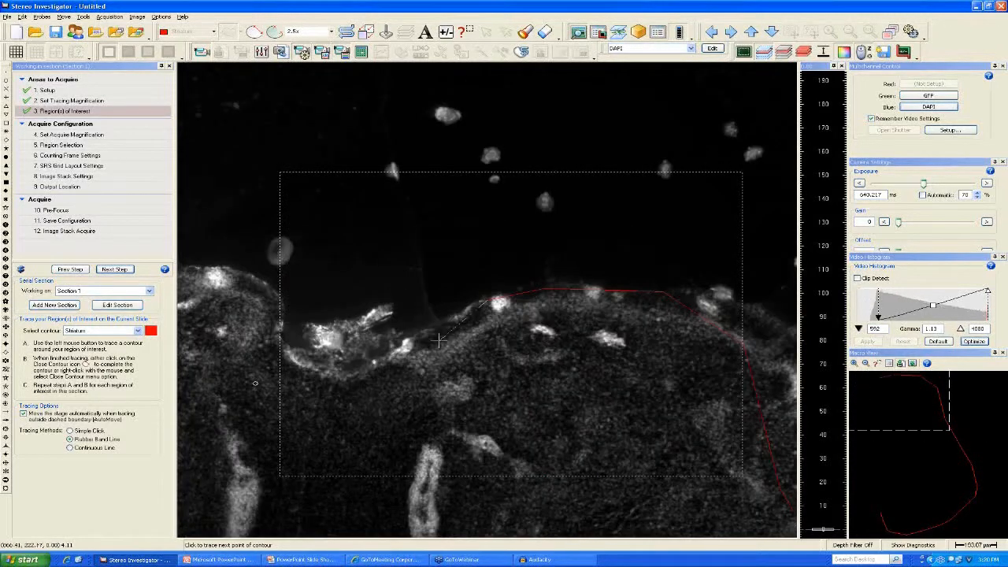
pyautogui.click(346, 364)
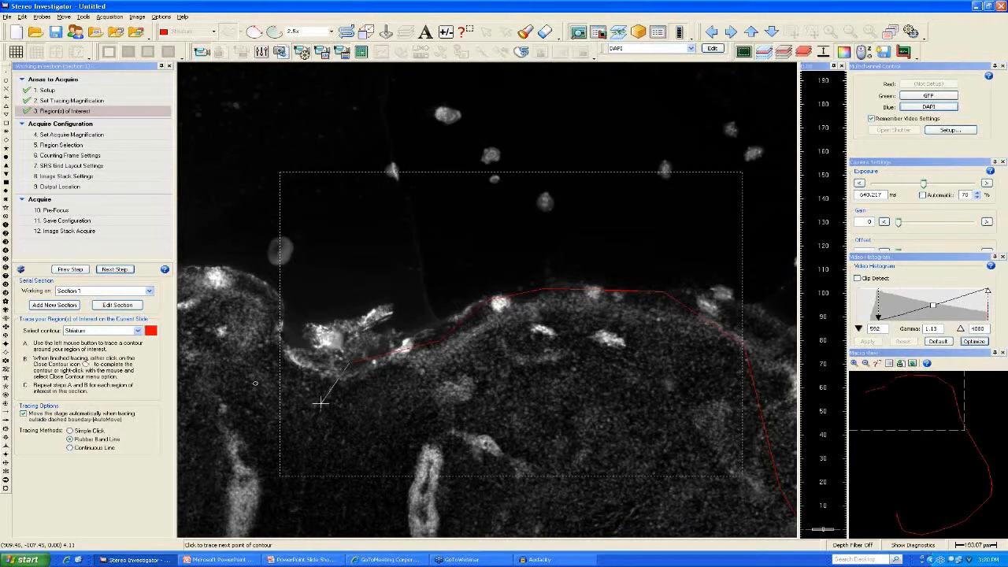
# Trace the Striatum contour down the midline and back toward its starting point, and close the contour.
pyautogui.click(316, 482)
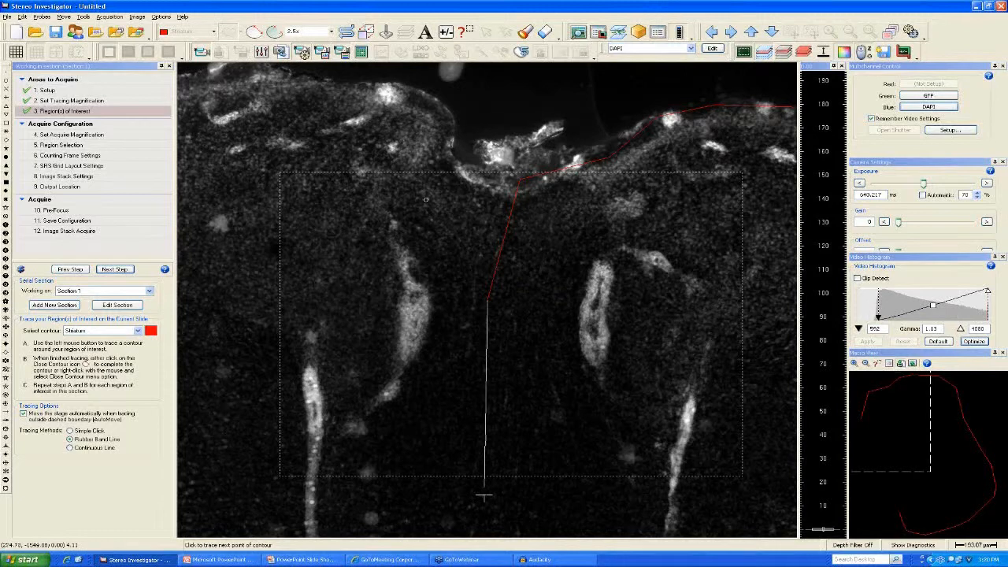
pyautogui.click(483, 494)
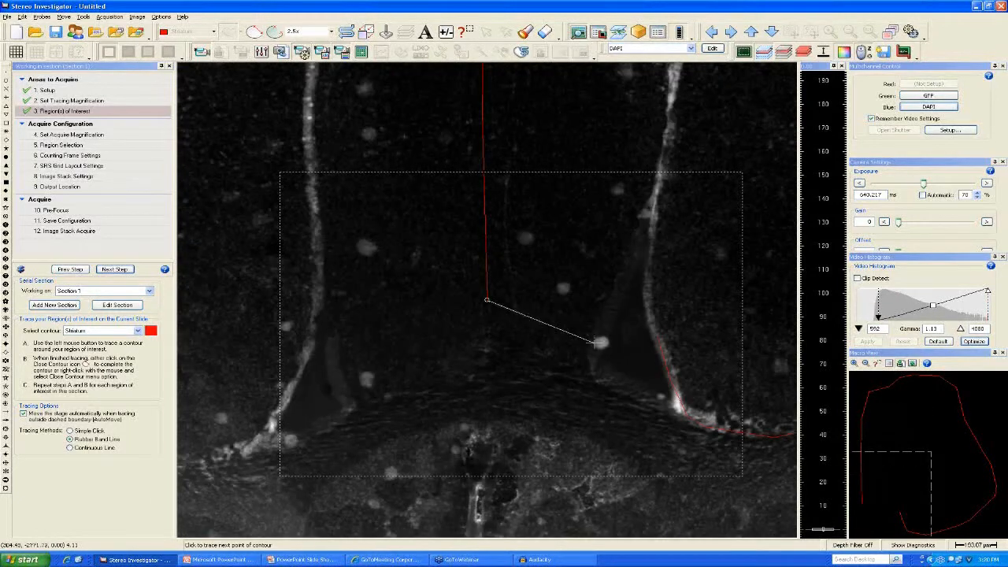
pyautogui.click(613, 366)
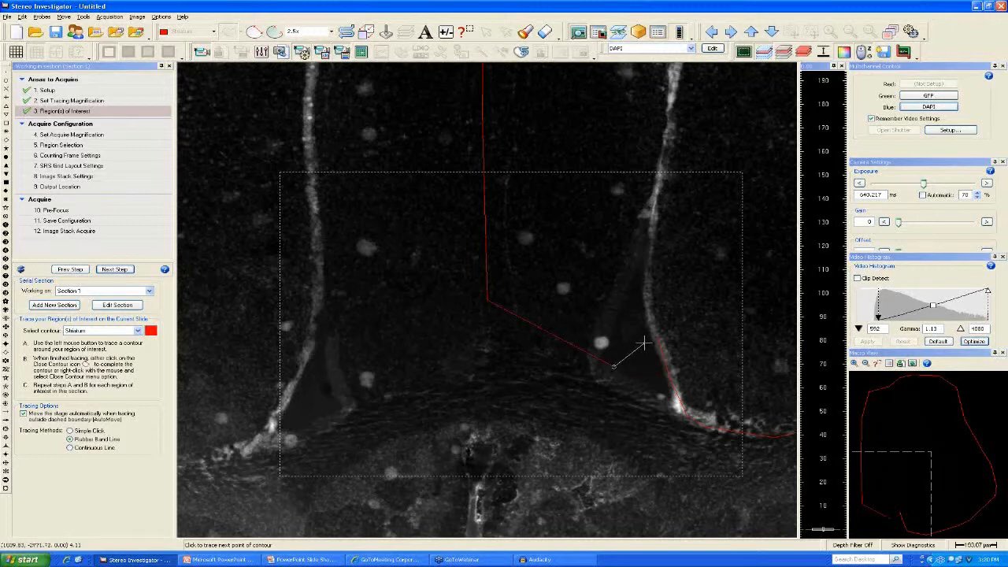
pyautogui.rightClick(644, 344)
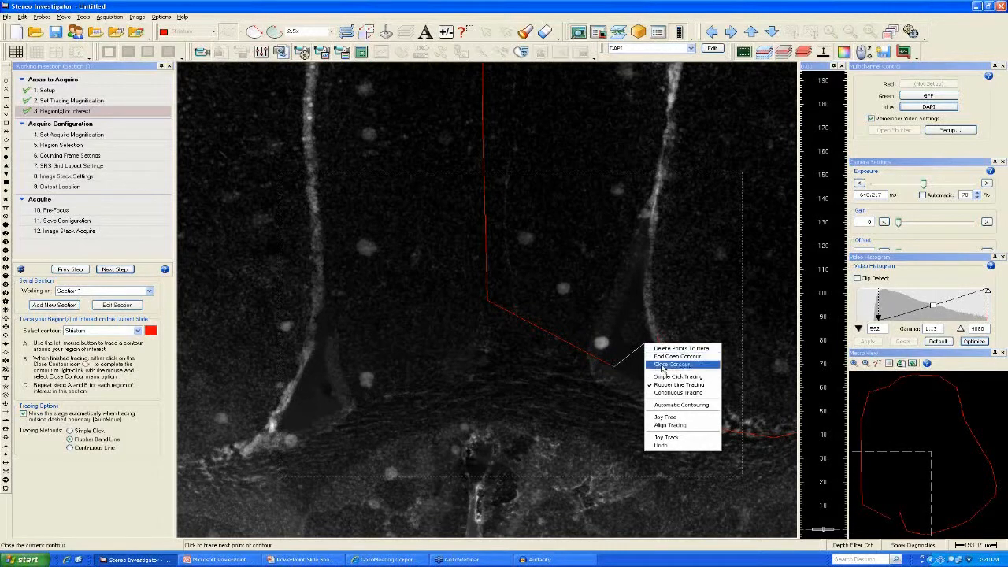
pyautogui.click(663, 364)
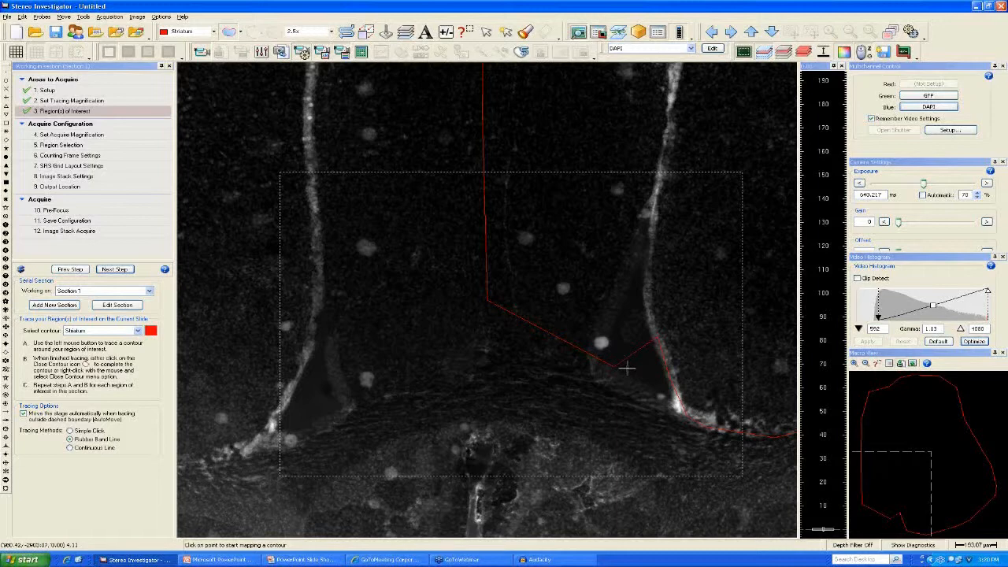
# Set the filter to Closed to block the light on the traced tissue.
pyautogui.click(691, 48)
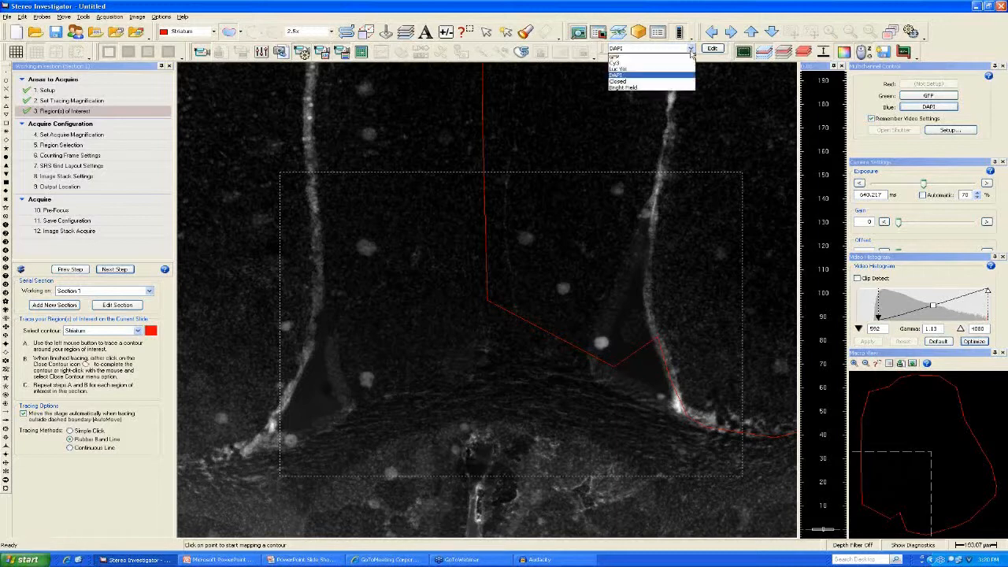
pyautogui.click(663, 83)
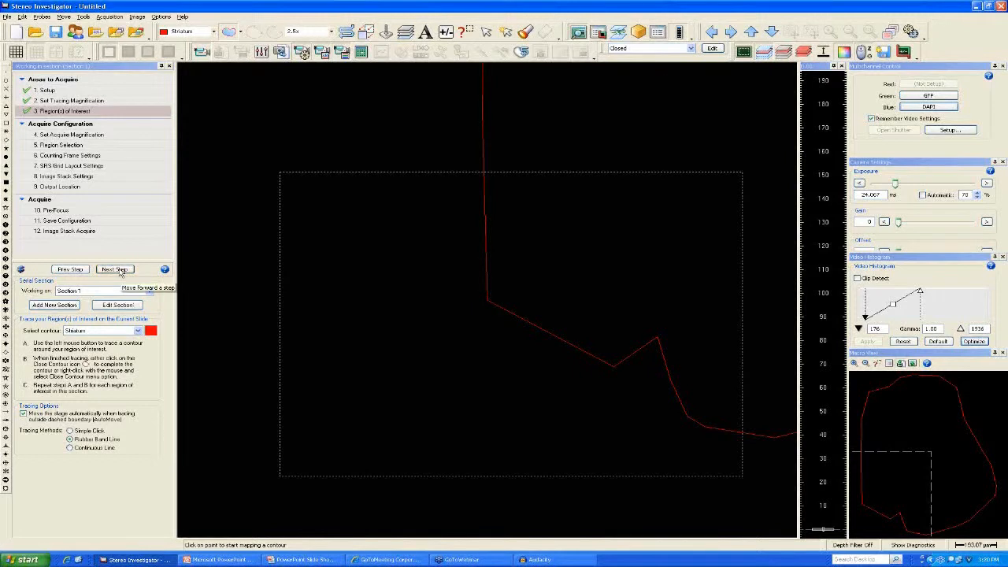
# Switch to the PowerPoint slide show, advance to the questions slide, and return to Stereo Investigator.
pyautogui.hotkey('alt', 'Tab')
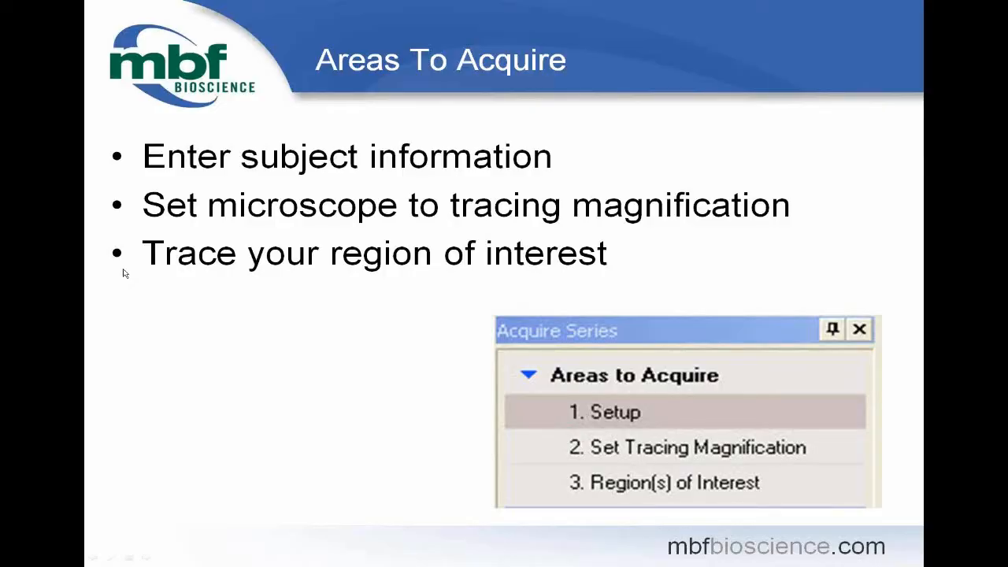
pyautogui.click(123, 273)
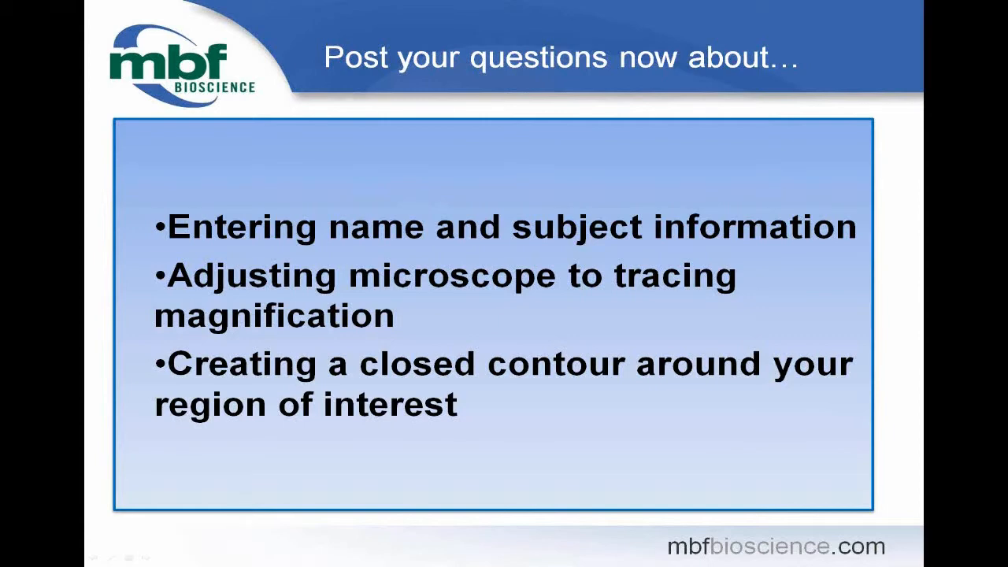
pyautogui.hotkey('alt', 'Tab')
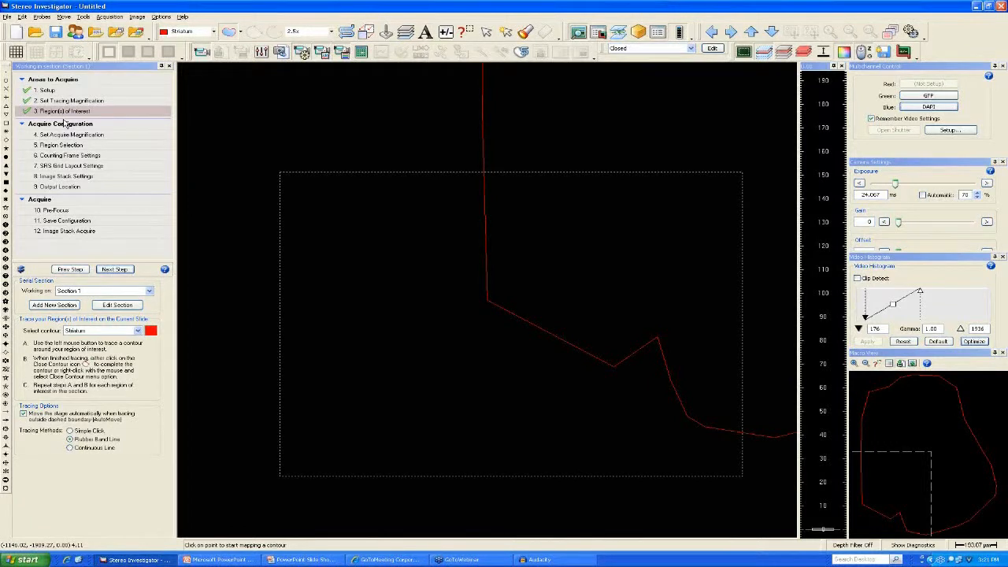
# In Setup, explore using an existing sampling configuration, and set that option back to No.
pyautogui.click(46, 90)
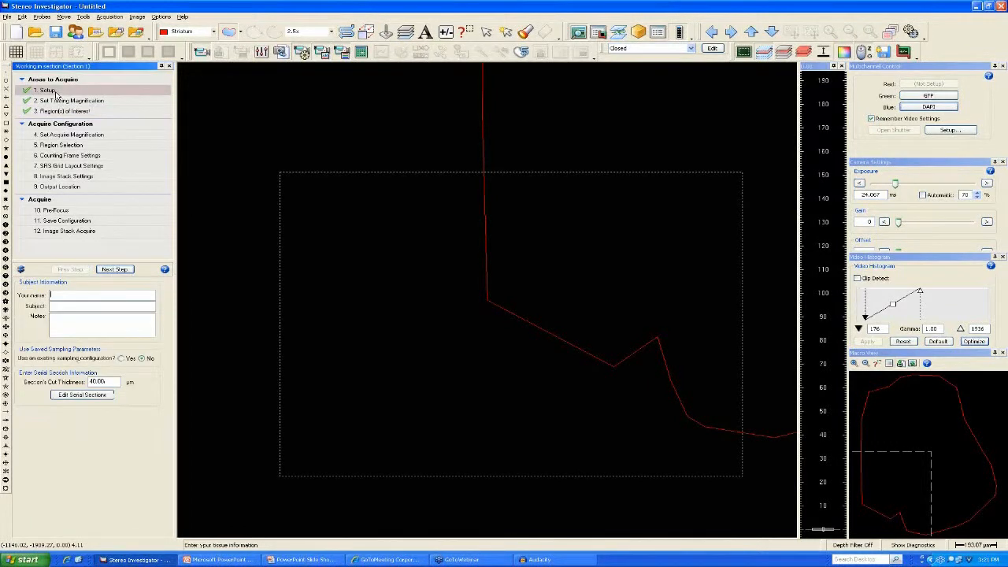
pyautogui.click(123, 360)
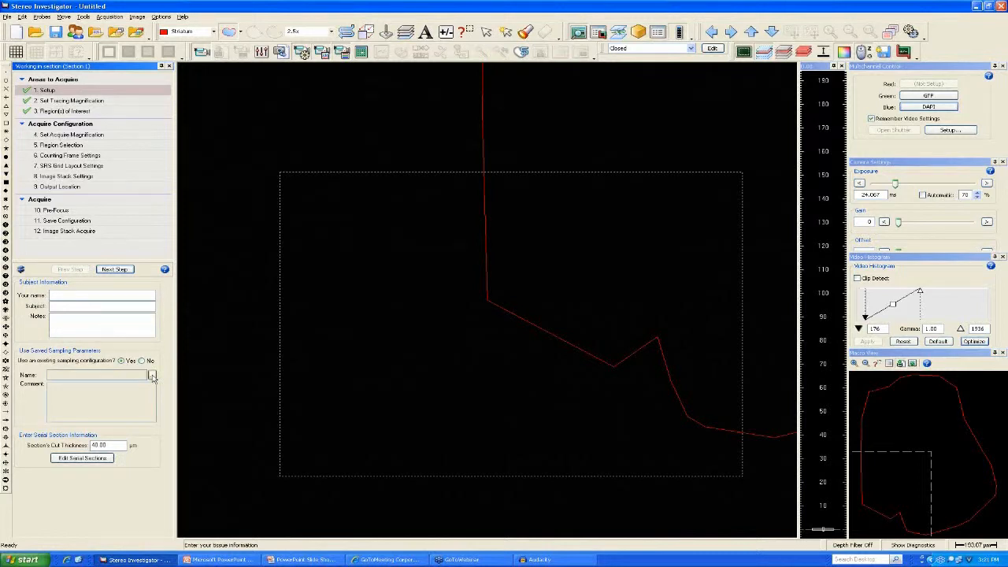
pyautogui.click(152, 376)
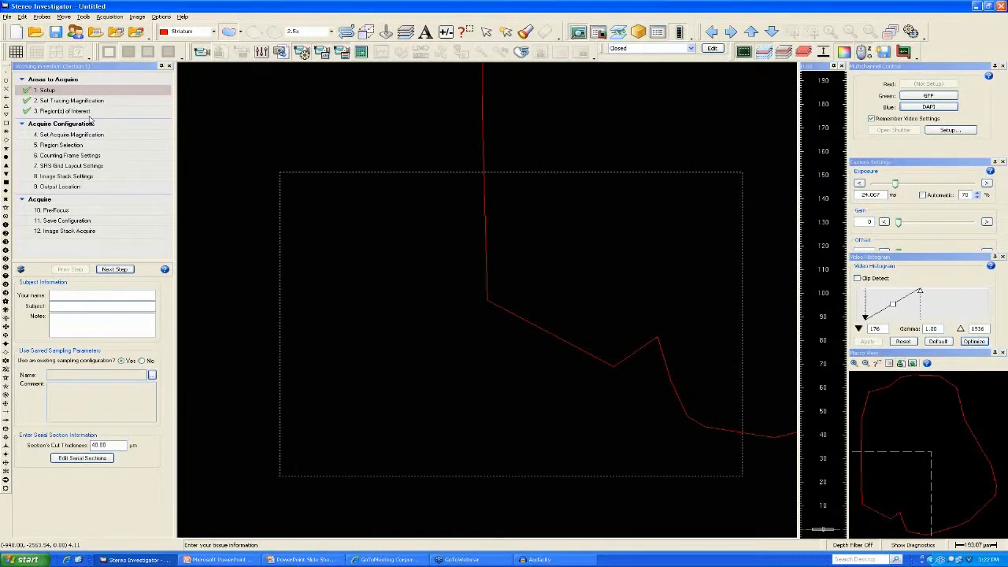
pyautogui.click(143, 360)
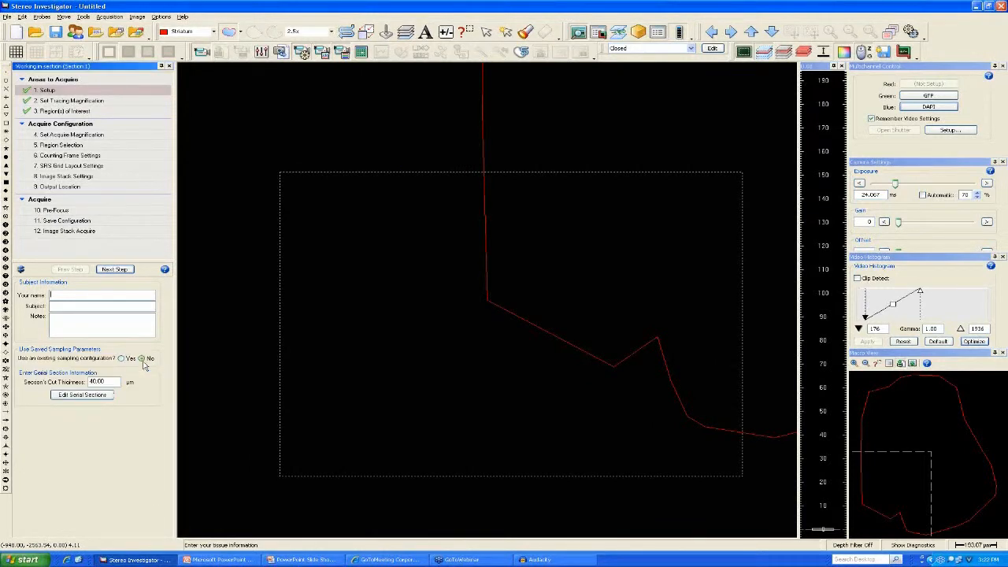
# From Setup, review Section 1's depth and thickness information in the Serial Section Manager, and close the manager.
pyautogui.click(89, 114)
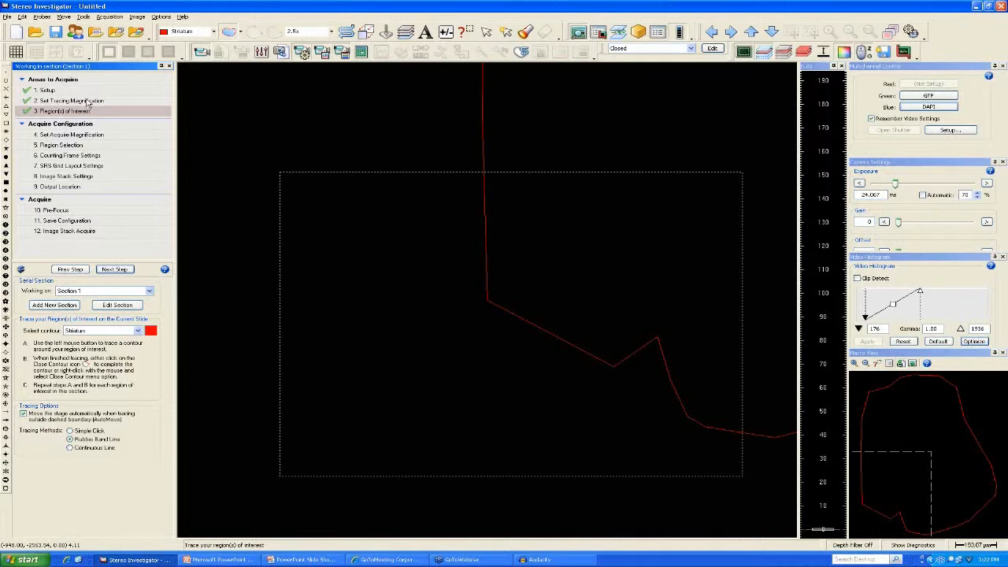
pyautogui.click(70, 92)
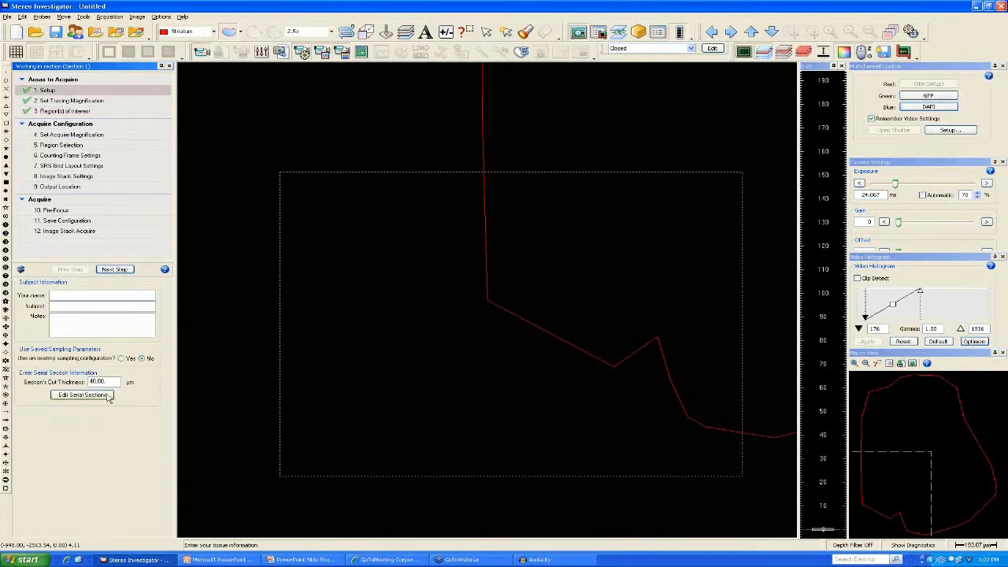
pyautogui.click(82, 395)
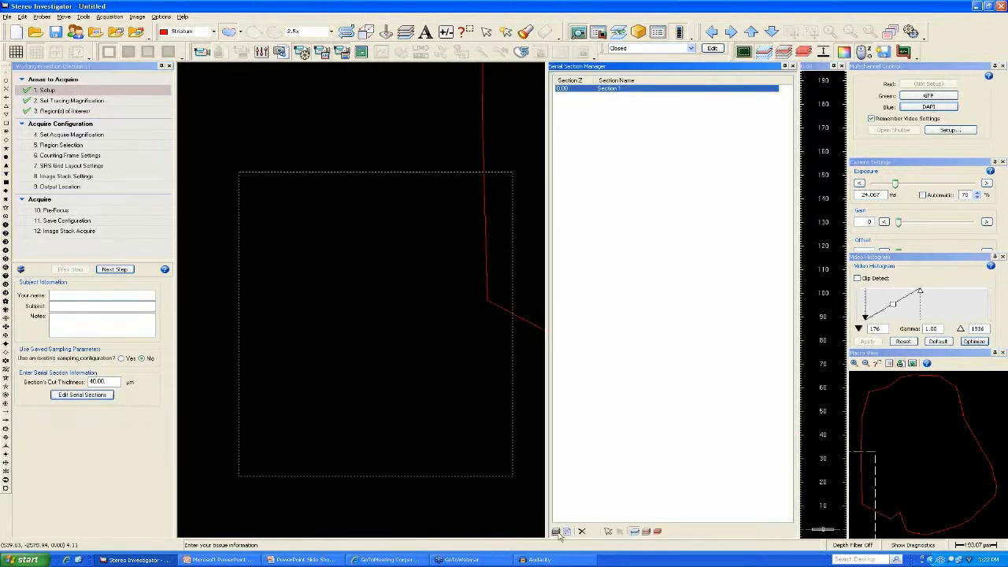
pyautogui.click(566, 532)
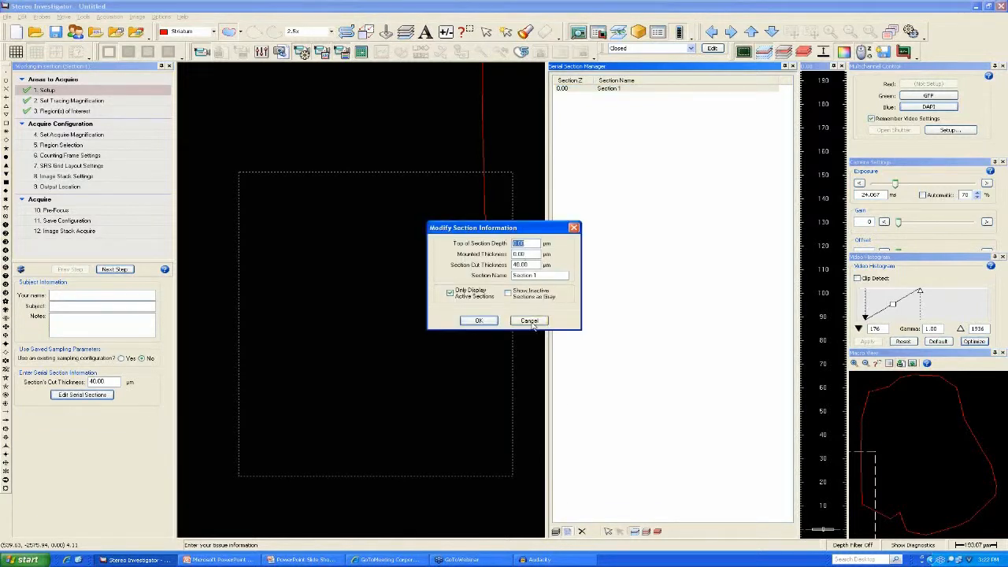
pyautogui.click(478, 321)
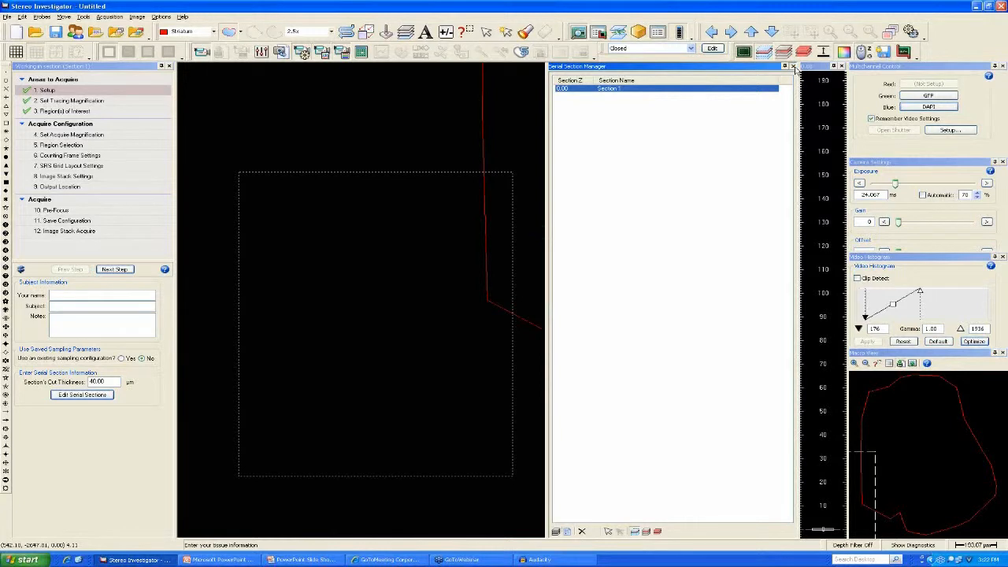
pyautogui.click(793, 66)
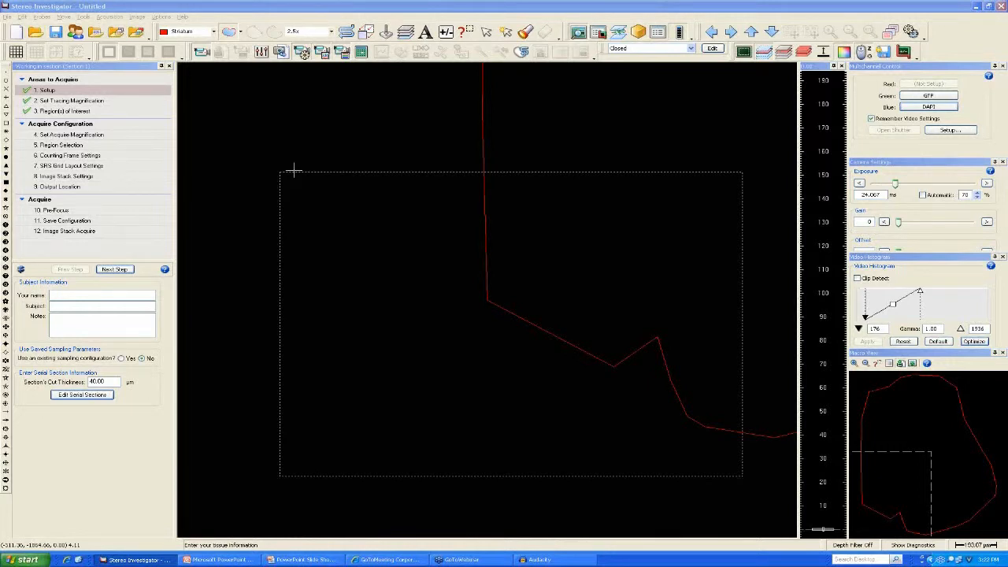
# In the Region(s) of Interest step, set the contour type to Hippocampus.
pyautogui.click(94, 113)
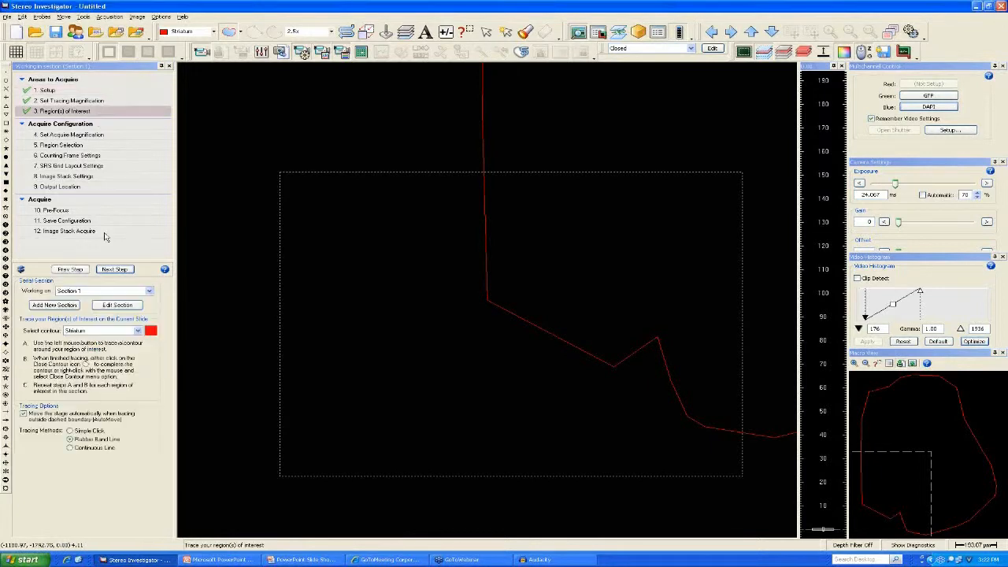
pyautogui.click(137, 331)
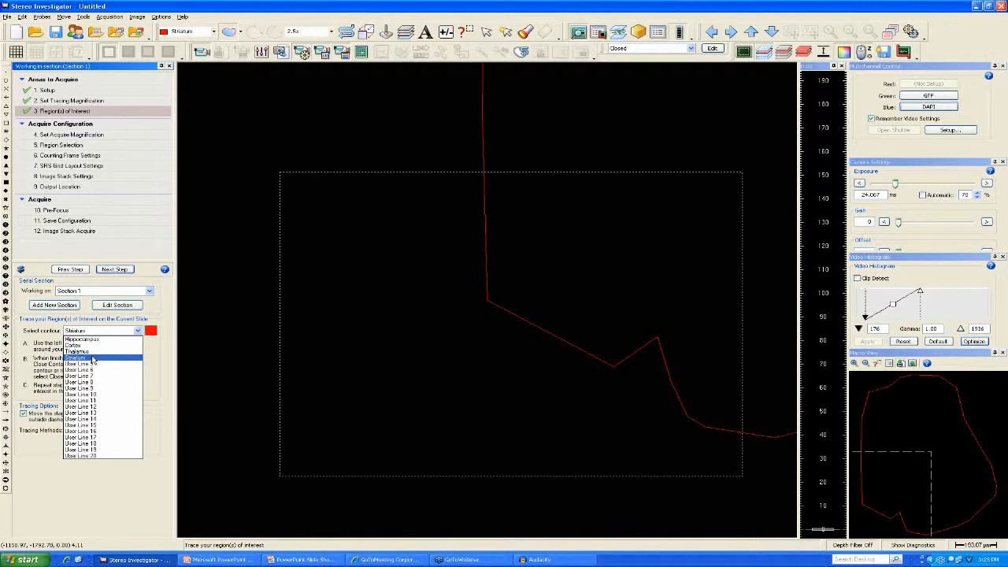
pyautogui.click(93, 339)
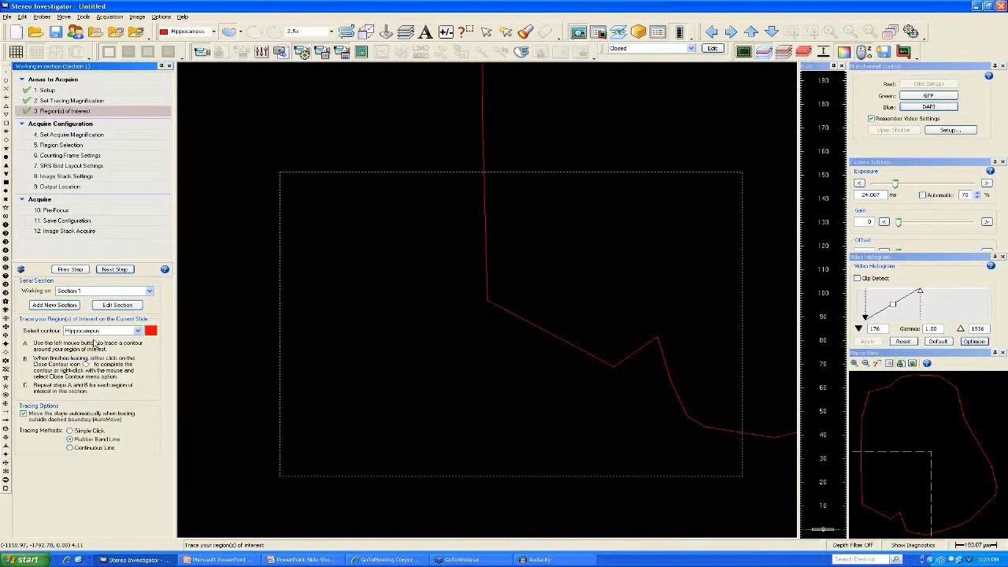
# Set the filter to DAPI to view the tissue under the tracing, and set it back to Closed.
pyautogui.click(690, 49)
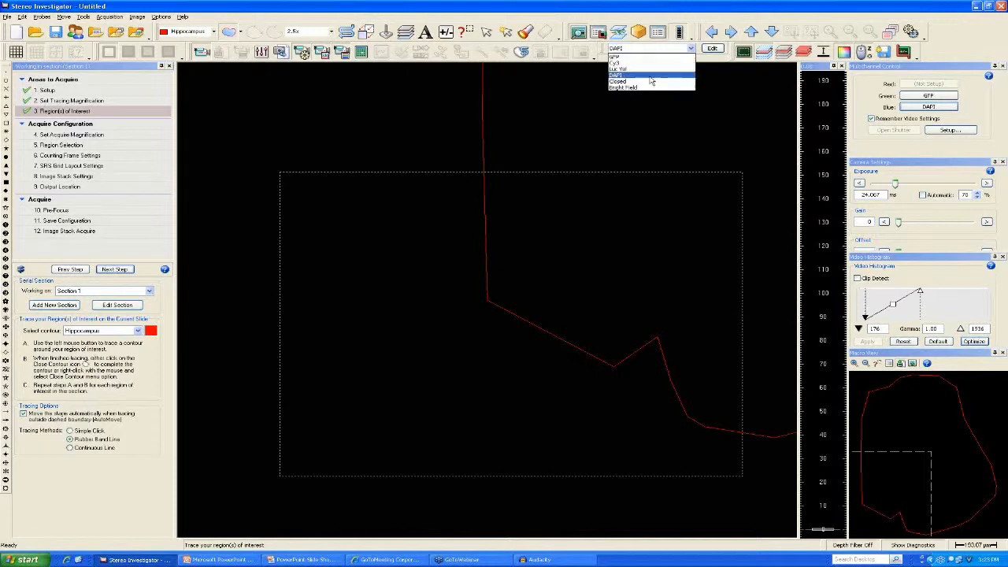
pyautogui.click(648, 76)
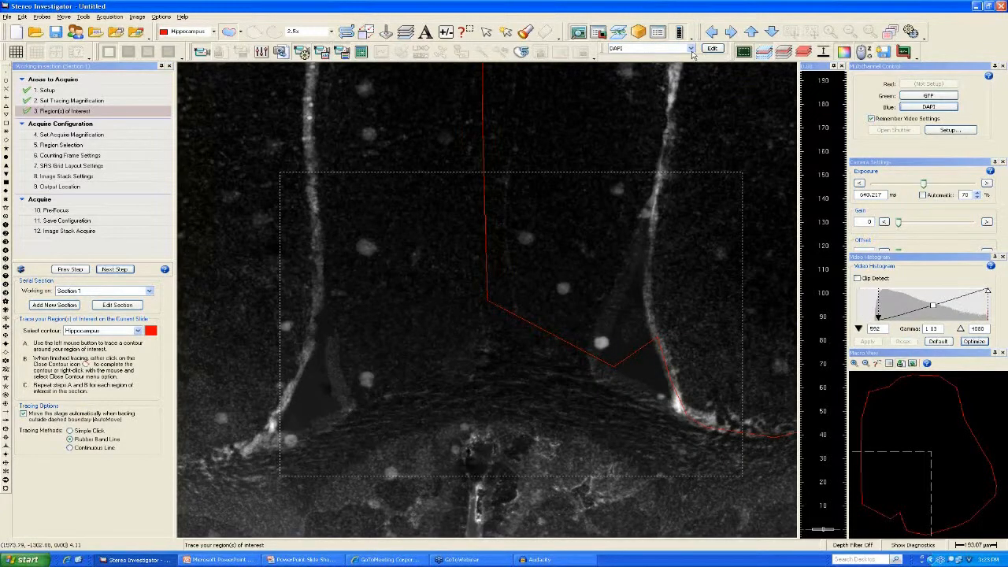
pyautogui.click(690, 48)
pyautogui.click(663, 82)
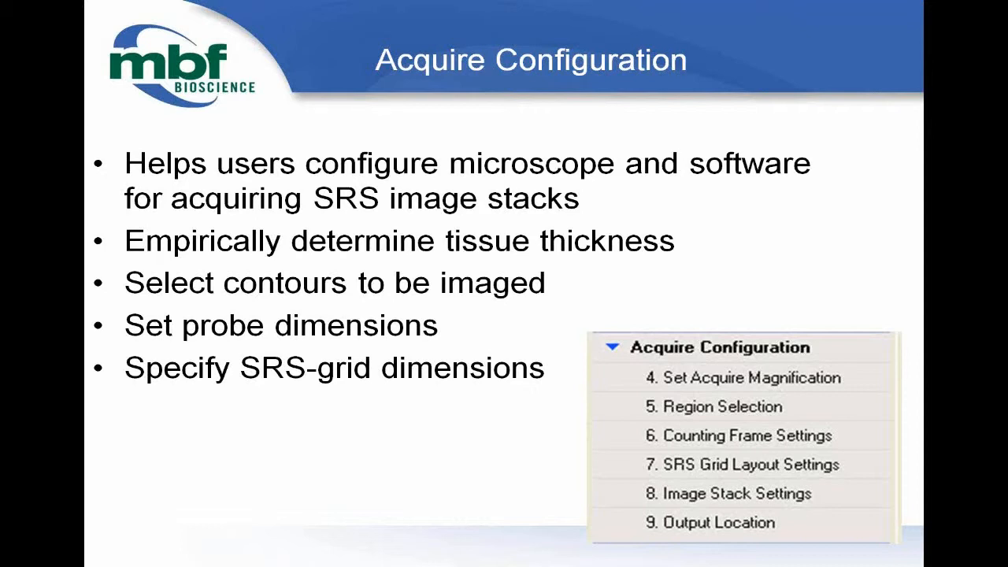
# Return from the slide show to Stereo Investigator and set the region's contour type to Striatum.
pyautogui.hotkey('alt', 'Tab')
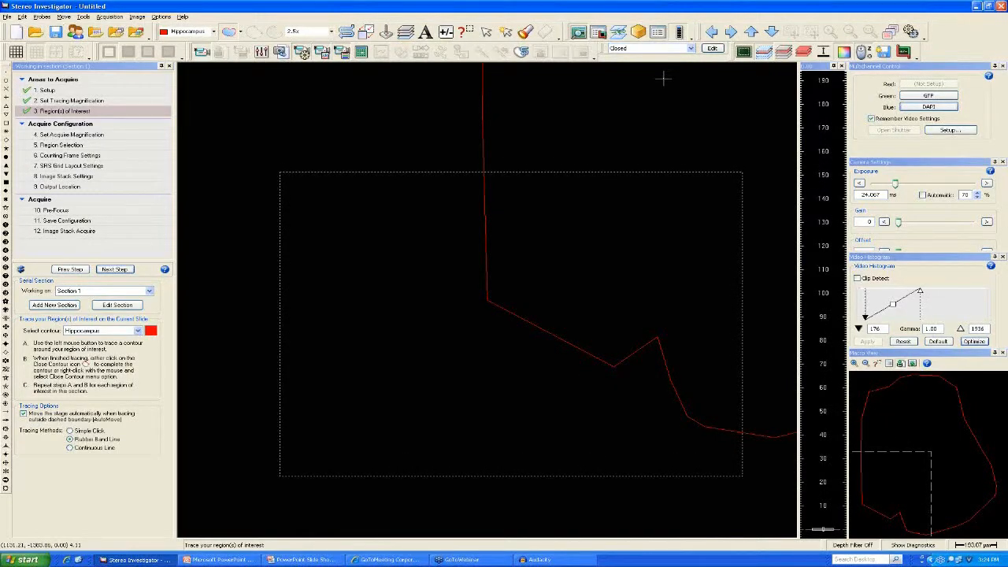
pyautogui.click(100, 330)
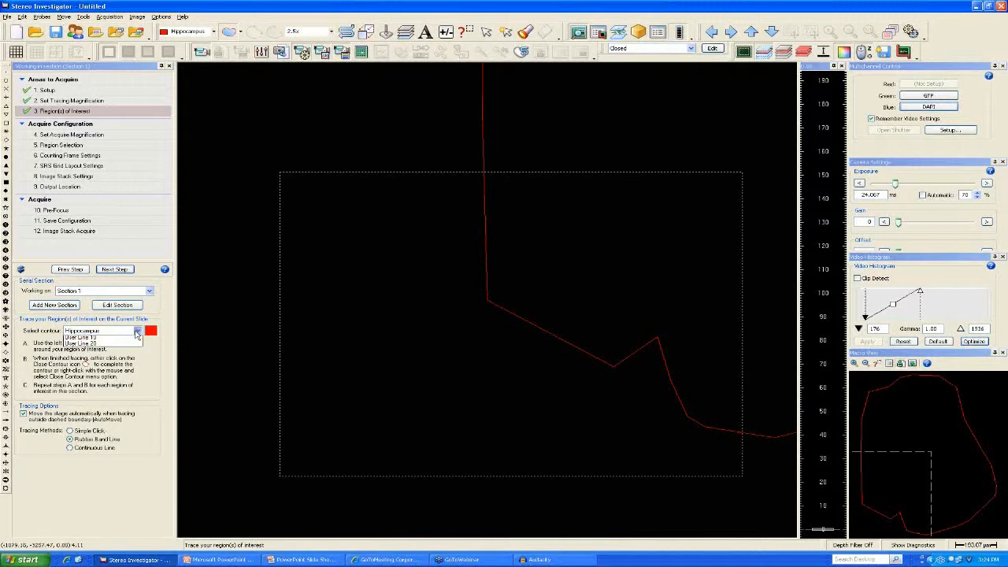
pyautogui.click(86, 358)
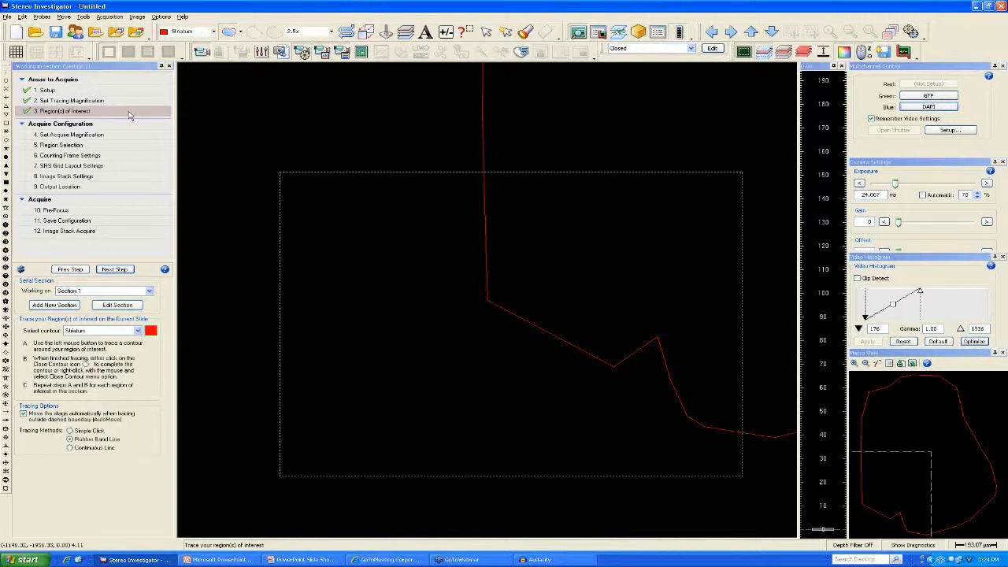
# Proceed to Set Acquire Magnification and set the filter to DAPI.
pyautogui.click(115, 269)
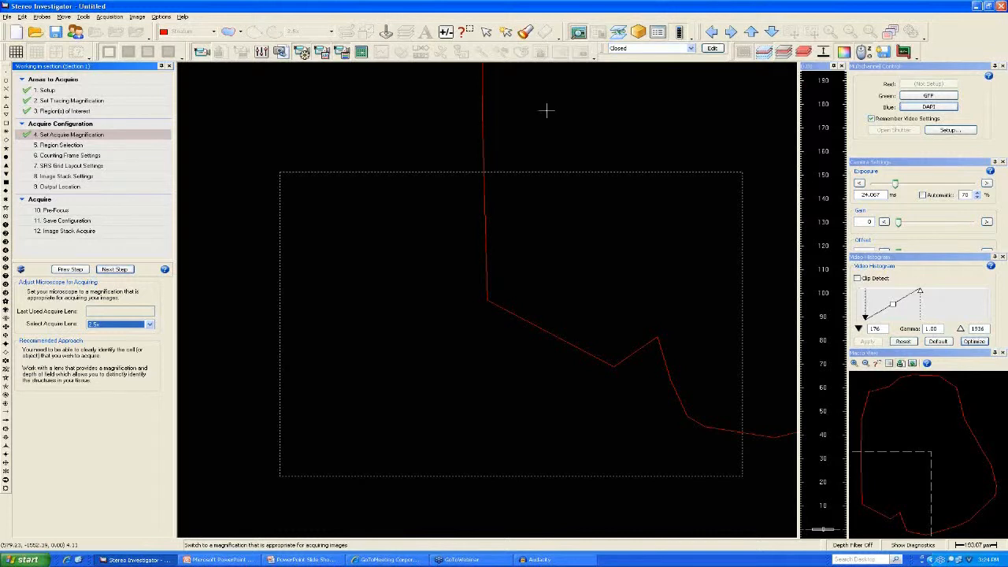
pyautogui.click(664, 49)
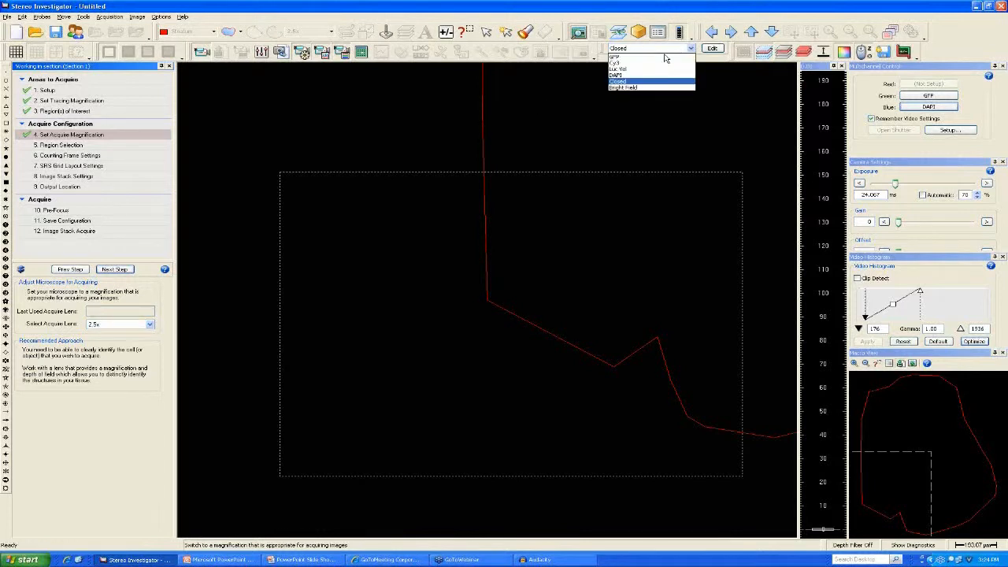
pyautogui.press('Up')
pyautogui.press('Return')
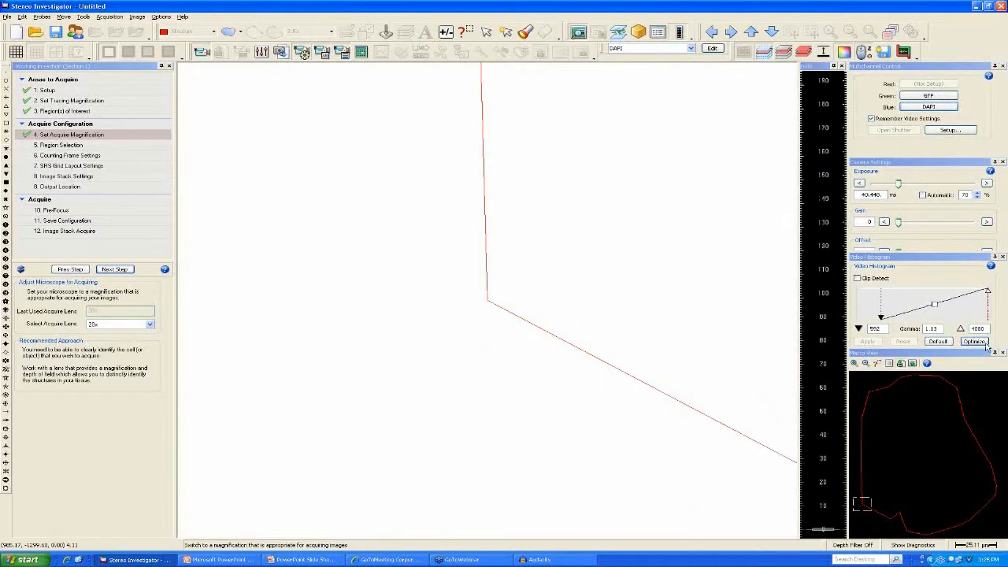
# Optimize the DAPI video histogram with the 20x lens and again with the 40x lens, focusing on the cells.
pyautogui.click(982, 344)
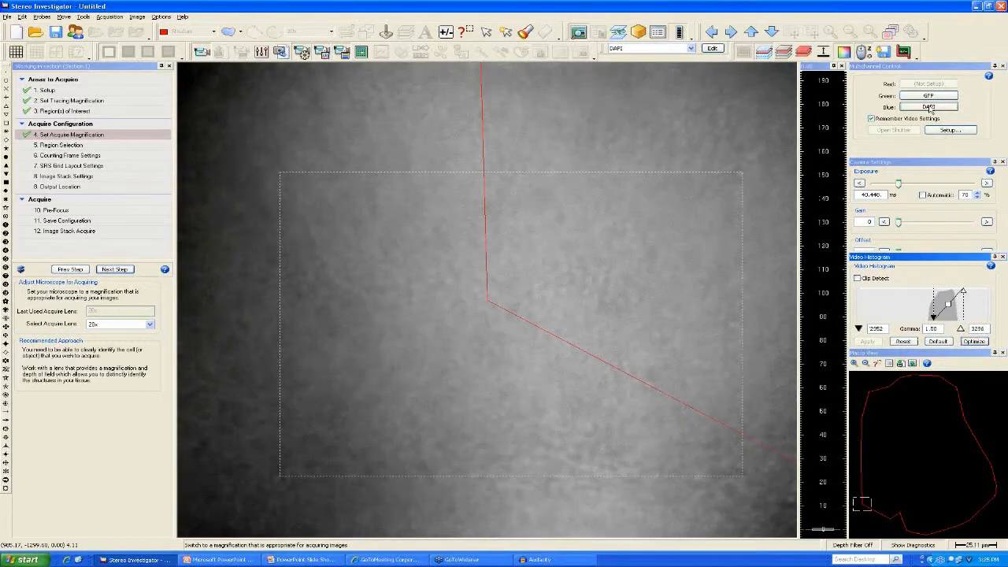
pyautogui.click(929, 107)
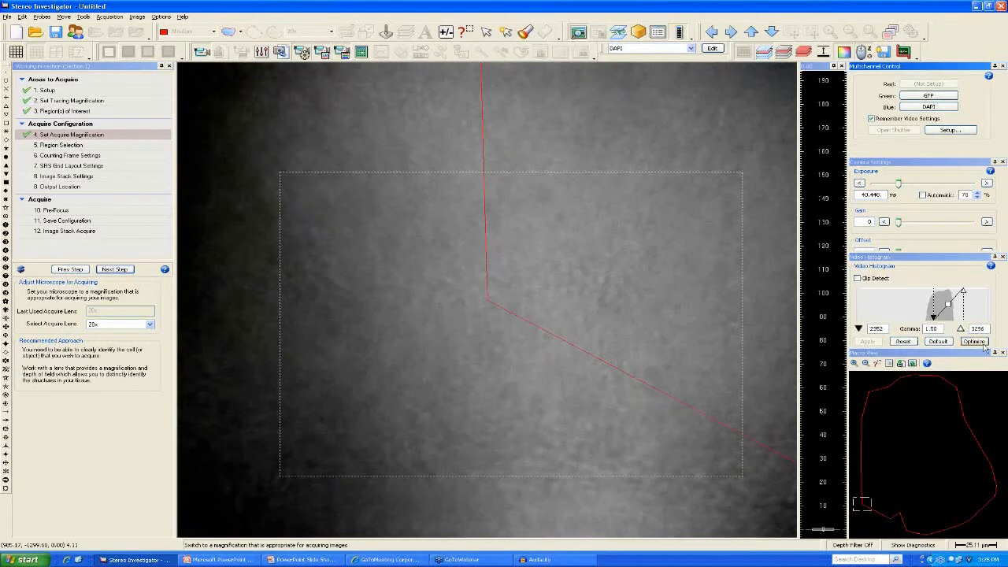
pyautogui.click(980, 343)
pyautogui.click(979, 343)
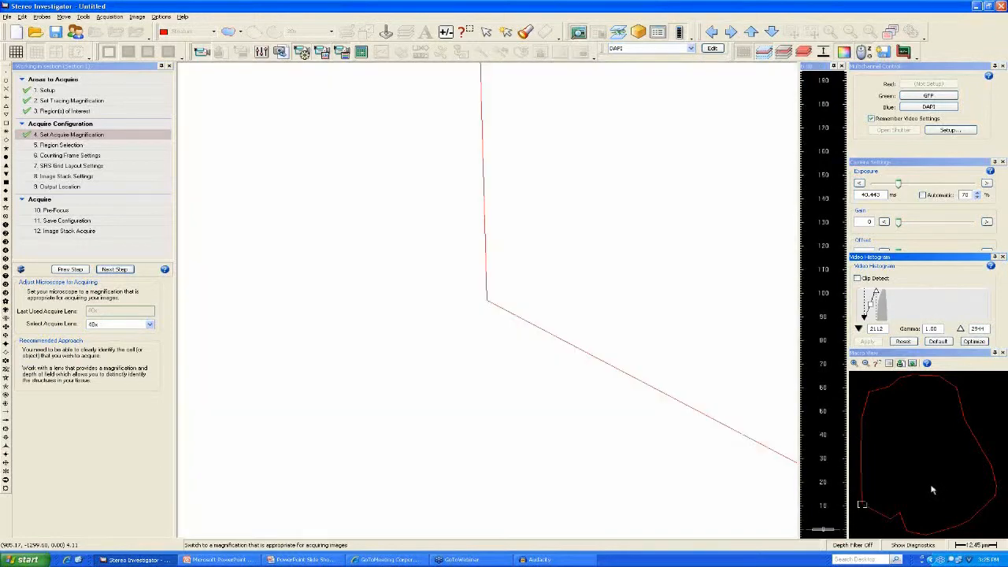
pyautogui.click(975, 342)
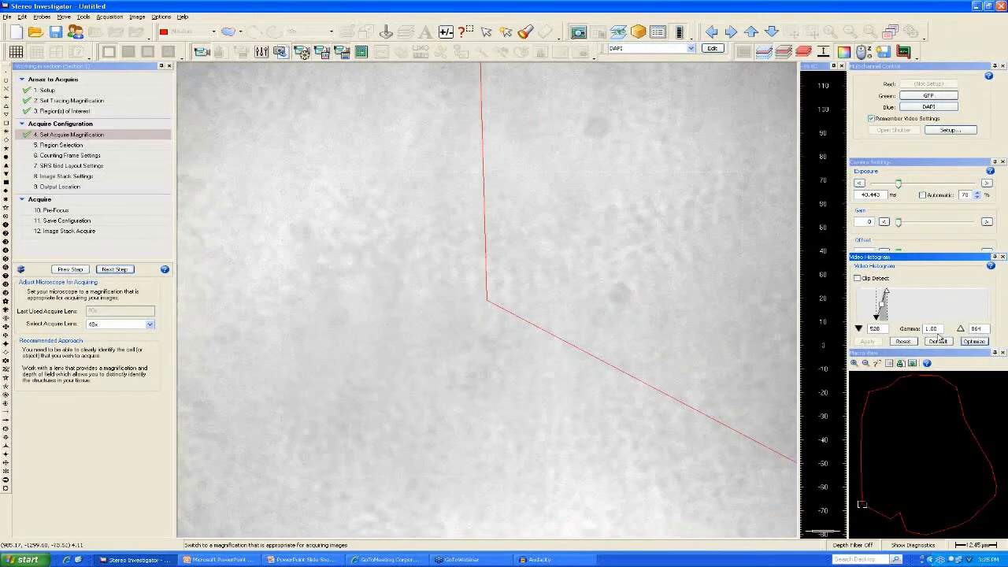
pyautogui.click(974, 342)
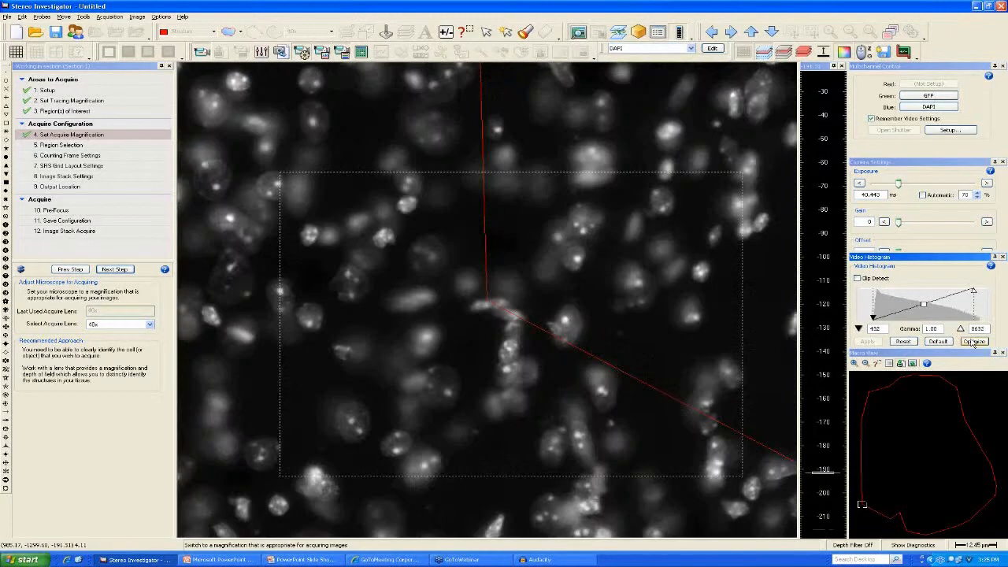
# Inspect the striatum contour's upper corner, outer edge and lower notch at 40x, and optimize the histogram at the notch.
pyautogui.rightClick(902, 523)
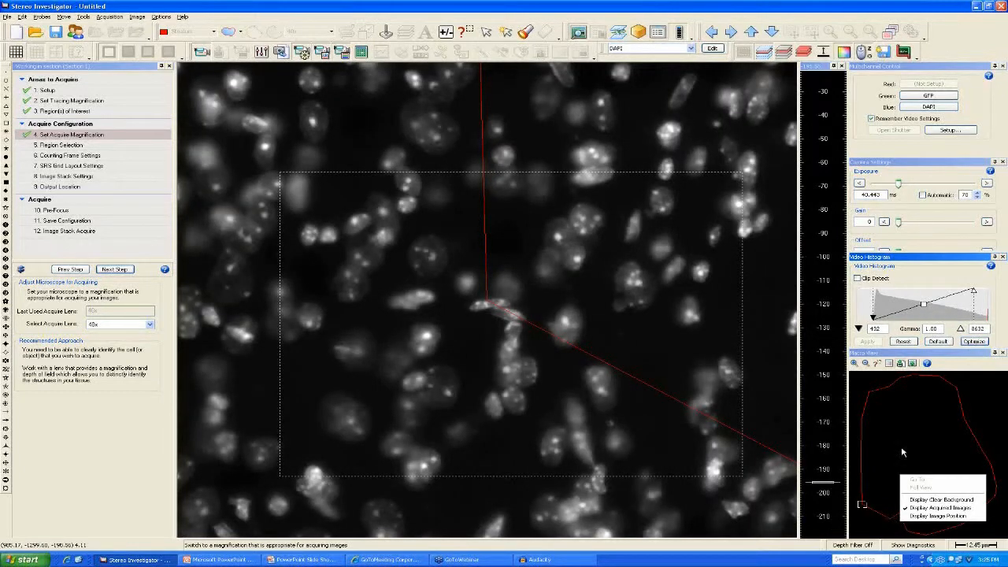
pyautogui.click(954, 391)
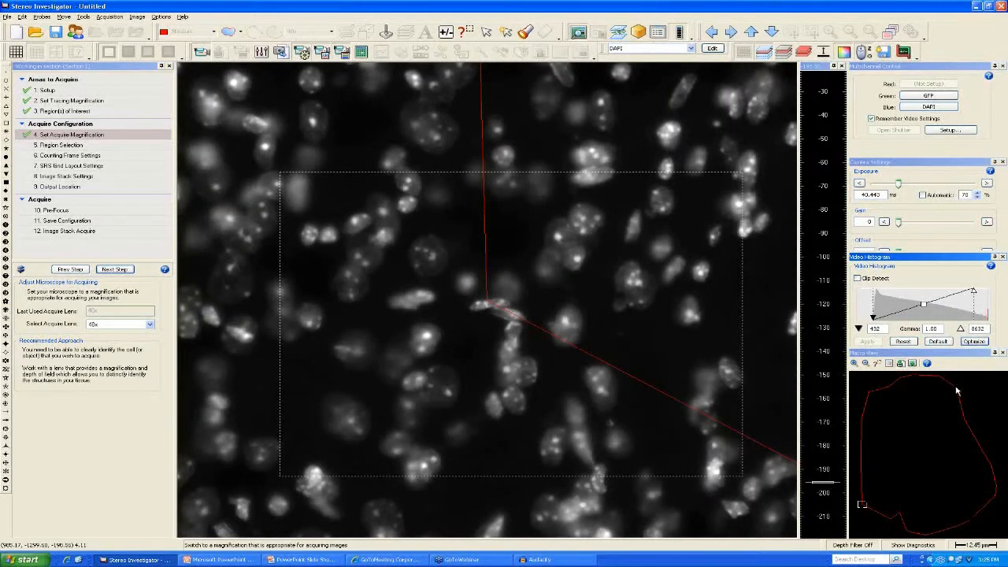
pyautogui.click(955, 387)
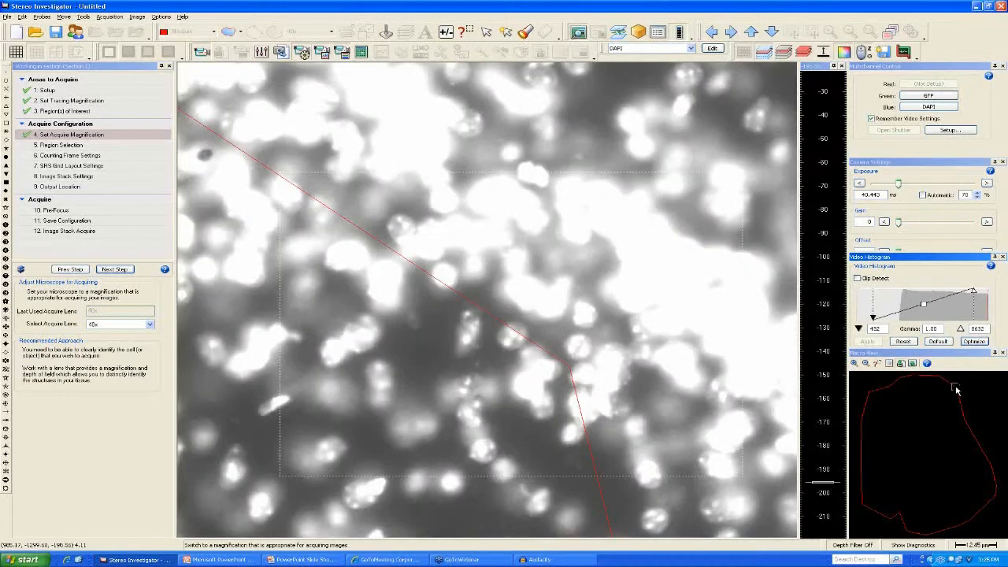
pyautogui.click(976, 439)
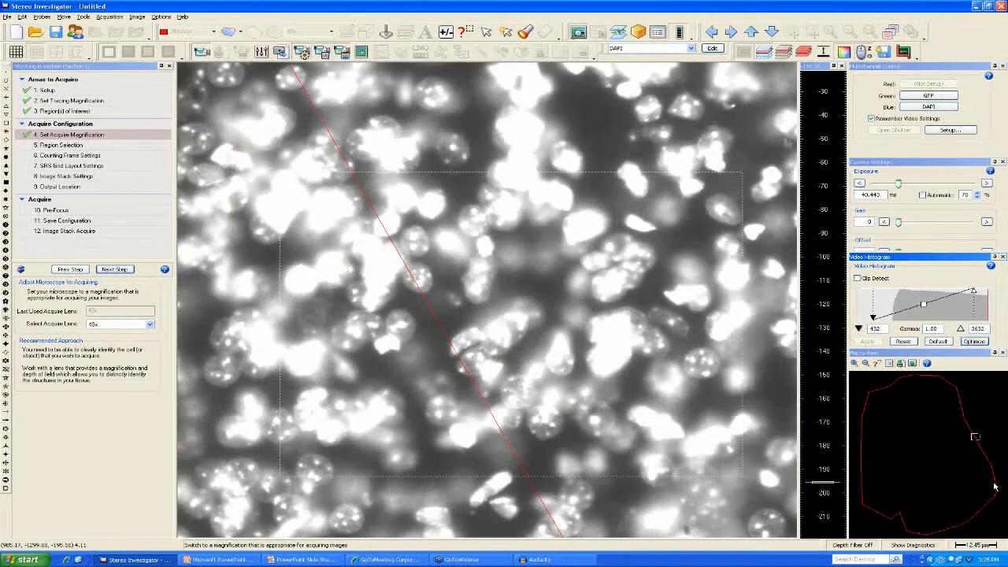
pyautogui.click(900, 517)
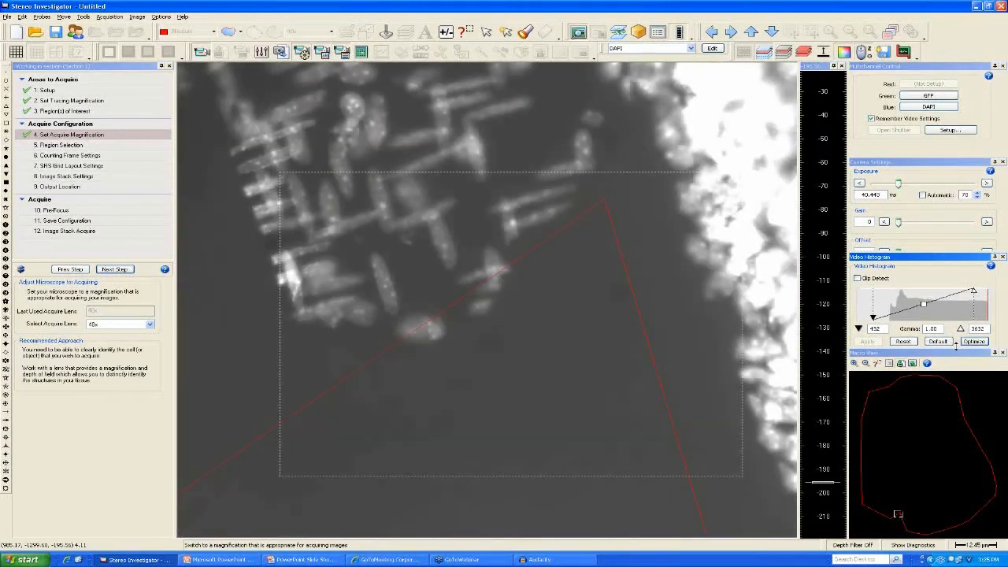
pyautogui.click(974, 342)
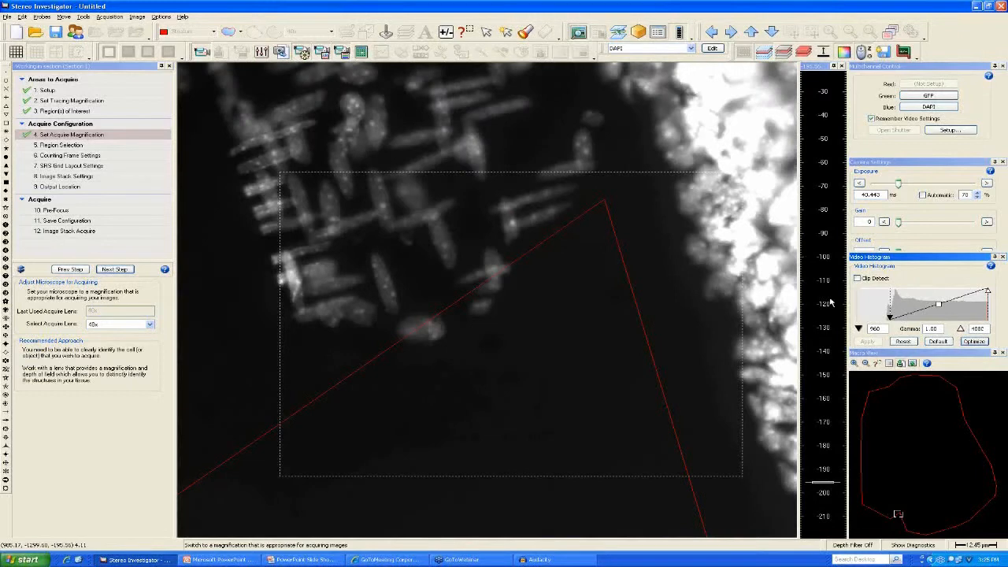
pyautogui.click(749, 32)
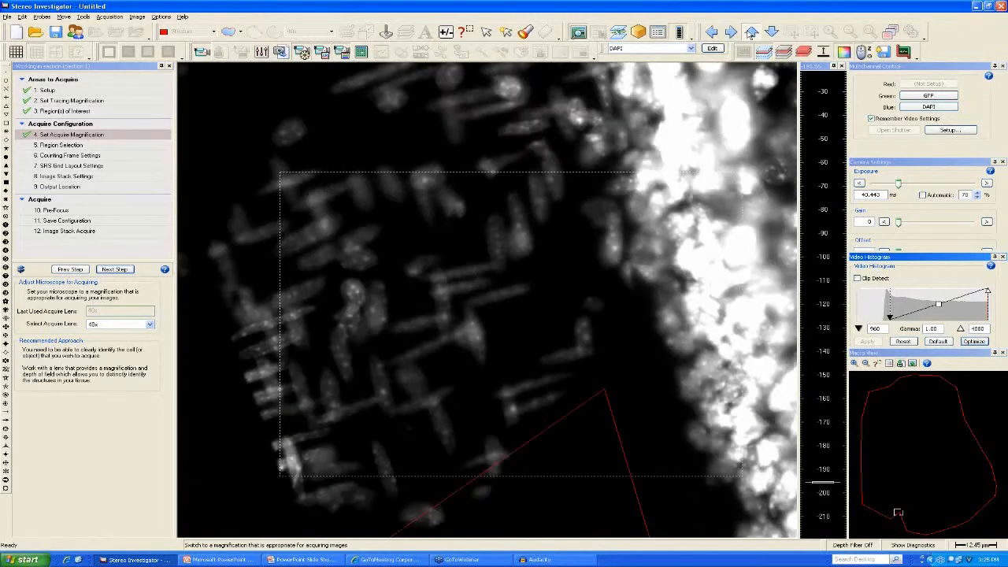
# End joystick mode and align the tracing at 40x by matching the notch's vertex to its correct point in the tissue.
pyautogui.rightClick(603, 391)
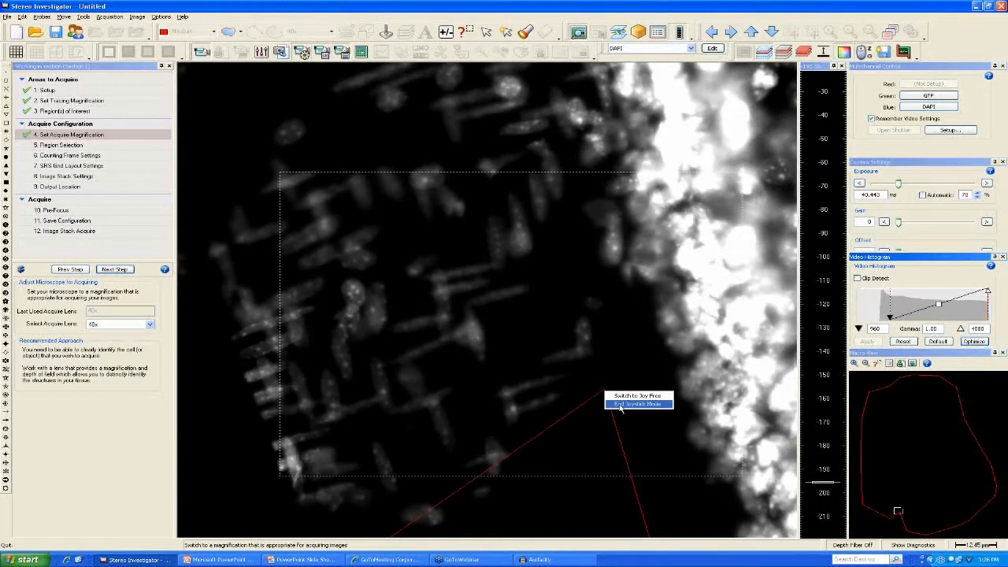
pyautogui.click(620, 405)
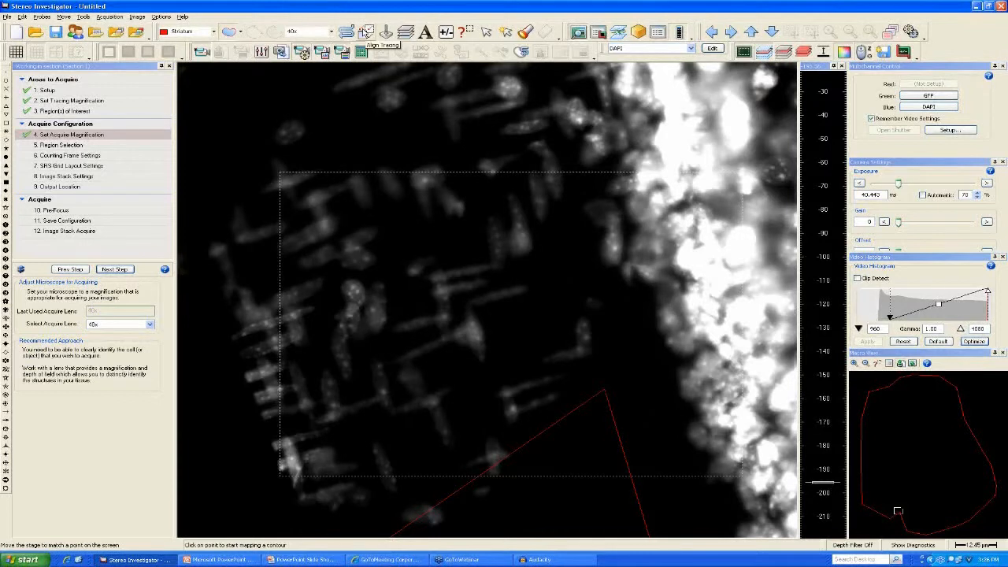
pyautogui.click(367, 31)
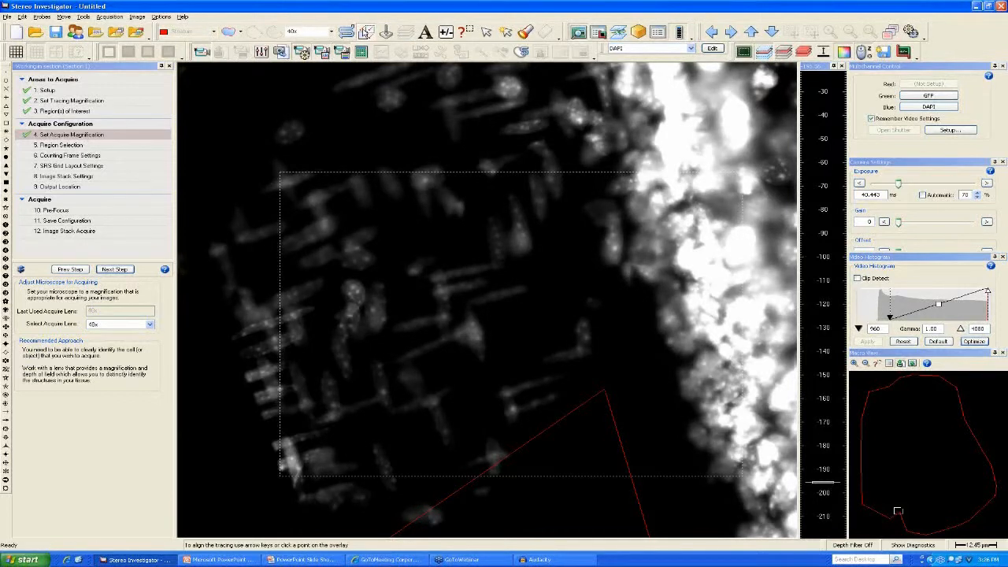
pyautogui.click(602, 390)
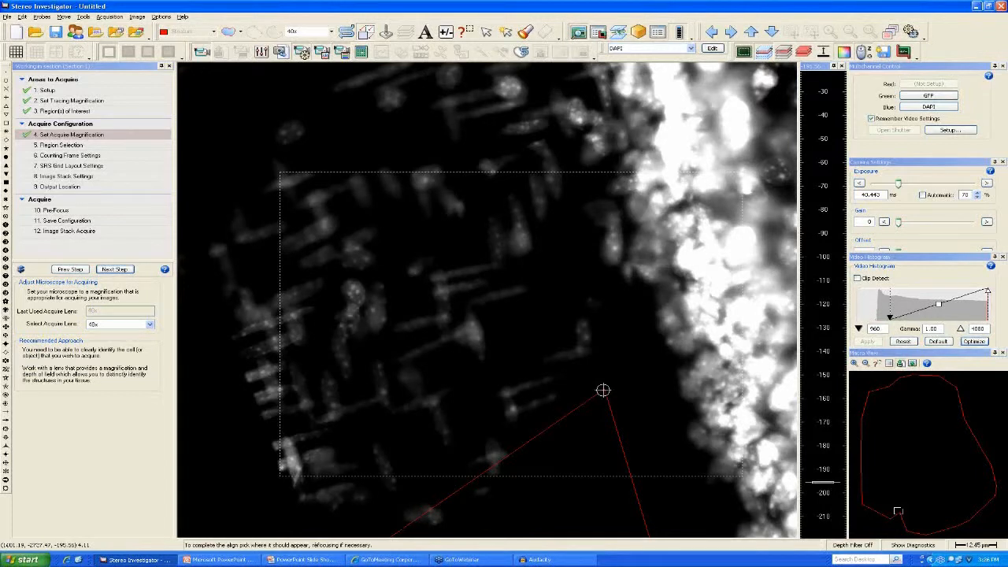
pyautogui.click(596, 184)
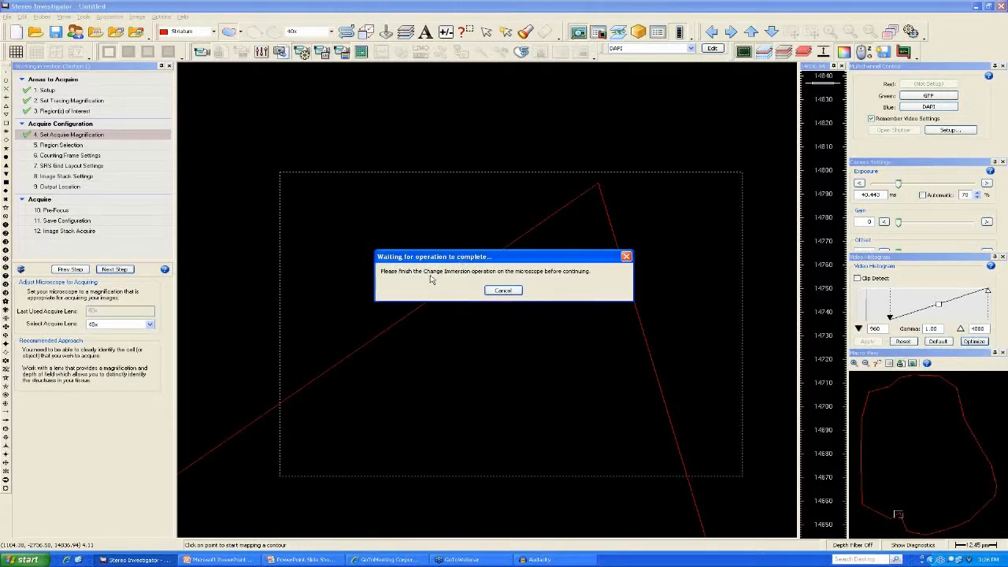
# Keep the immersion change running by declining its cancellation, switch to the 60x lens, and optimize the video histogram.
pyautogui.click(507, 290)
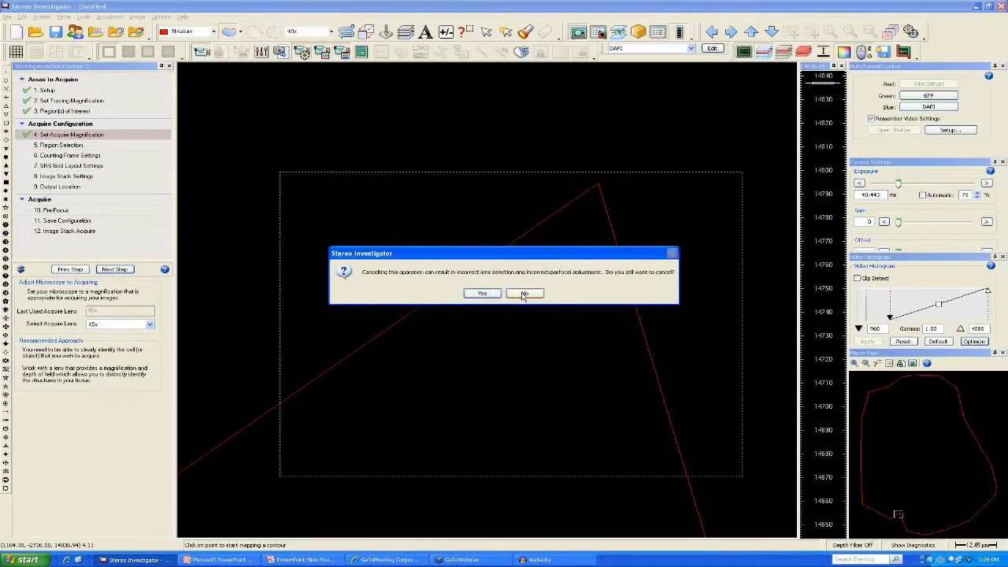
pyautogui.click(523, 294)
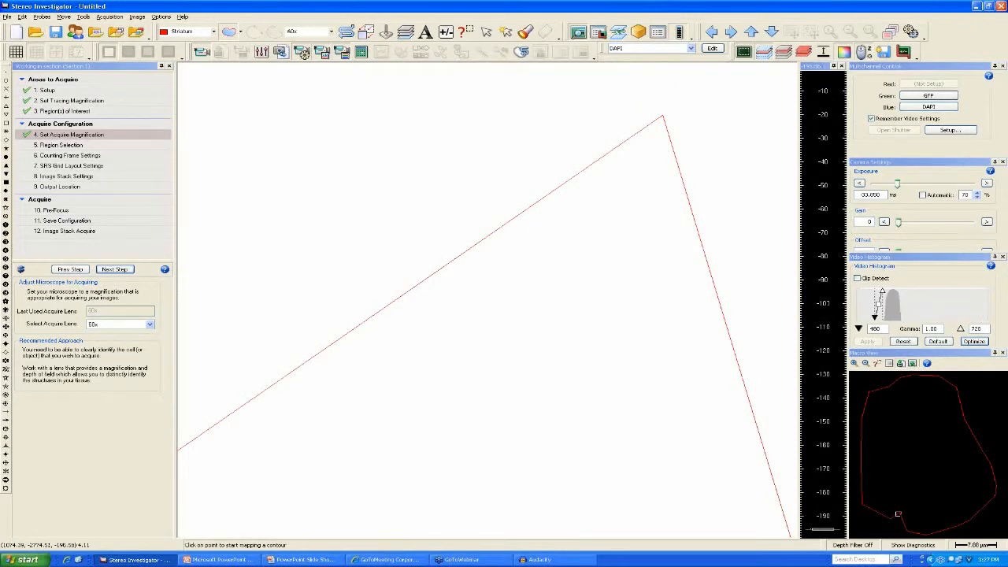
pyautogui.click(975, 344)
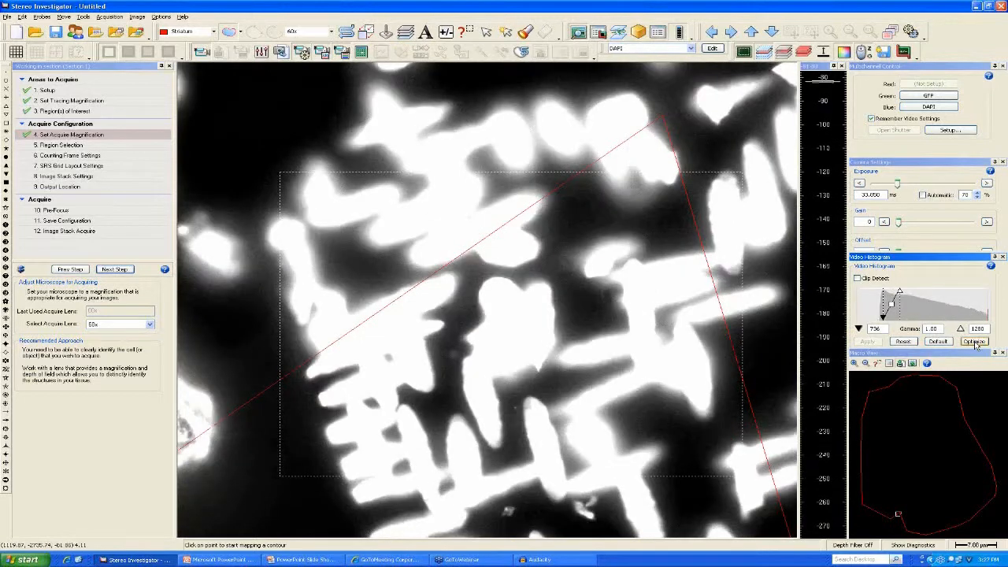
pyautogui.click(976, 344)
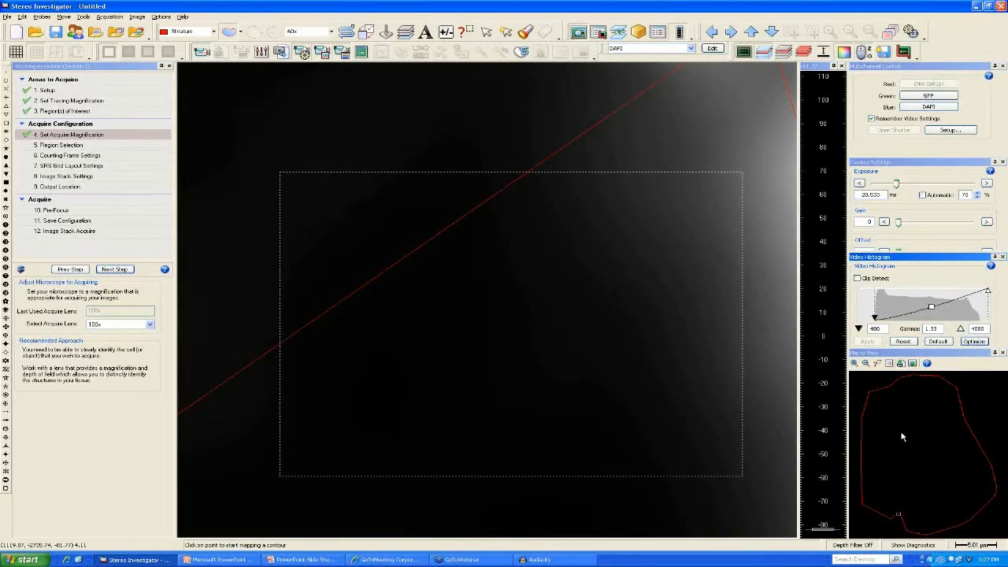
# With the 100x lens selected, move the stage inside the striatum contour and focus on the cells.
pyautogui.rightClick(904, 435)
pyautogui.click(913, 439)
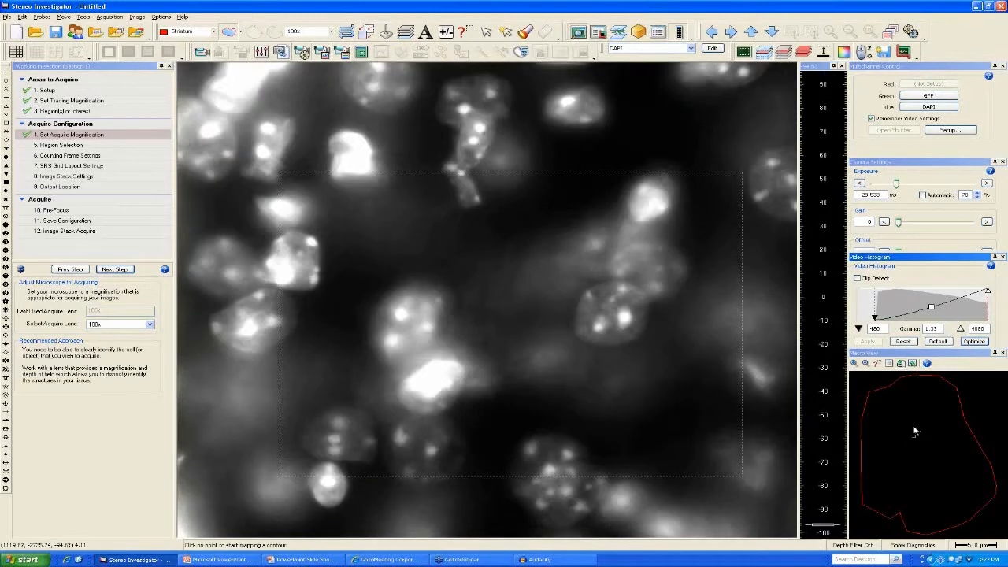
pyautogui.scroll(3, 915, 431)
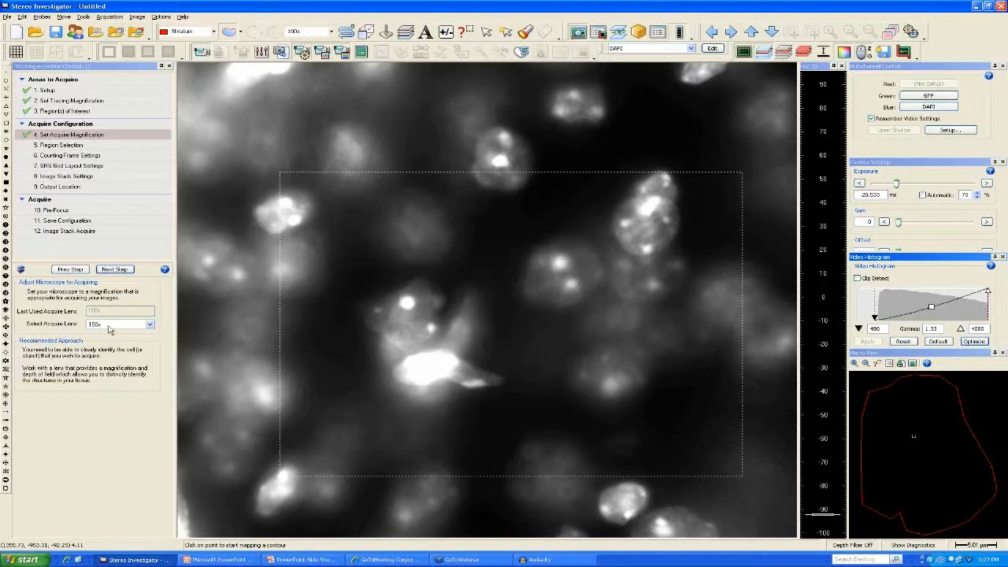
# Keep 100x as the acquire lens and switch the fluorescence filter to Closed.
pyautogui.click(147, 328)
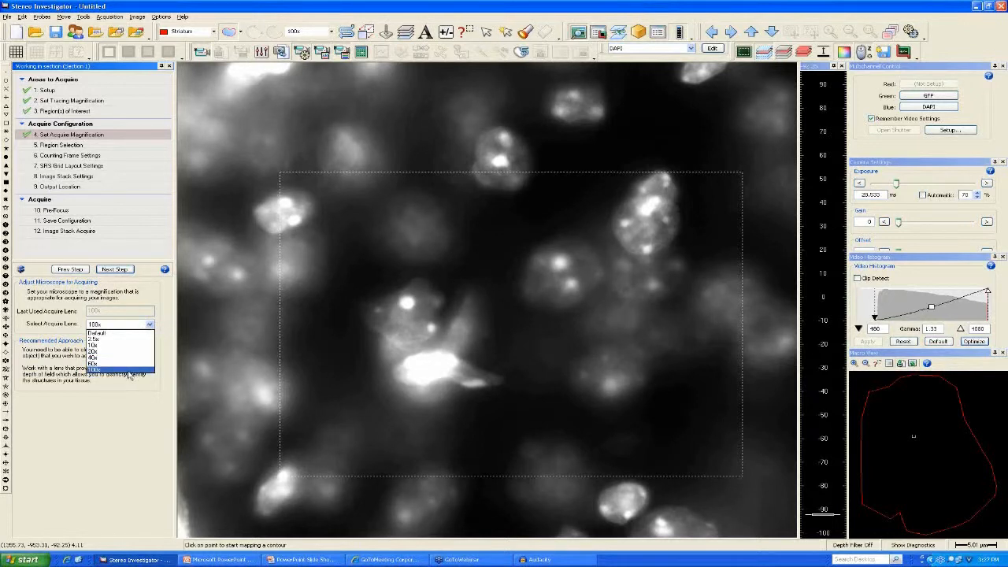
pyautogui.click(588, 189)
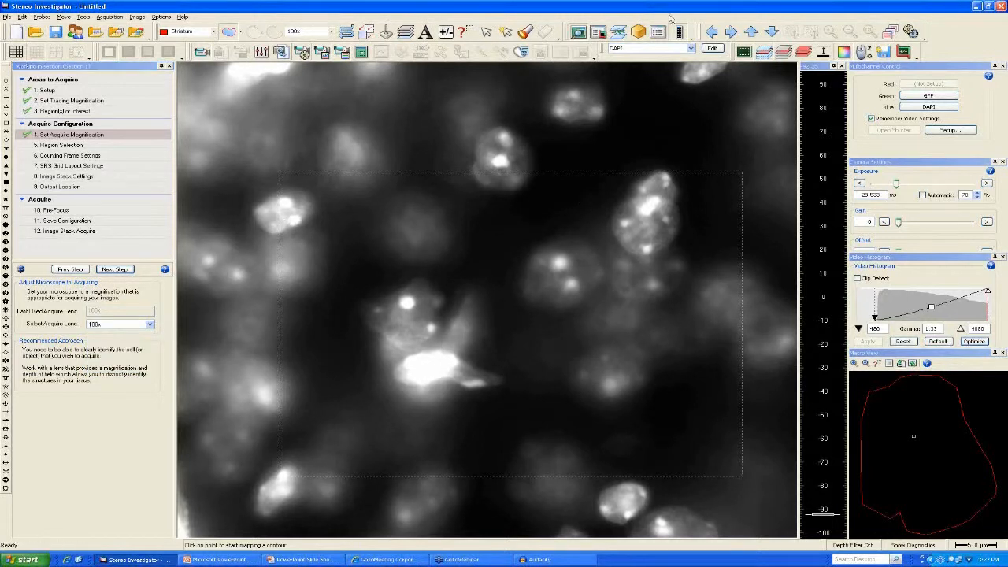
pyautogui.click(691, 48)
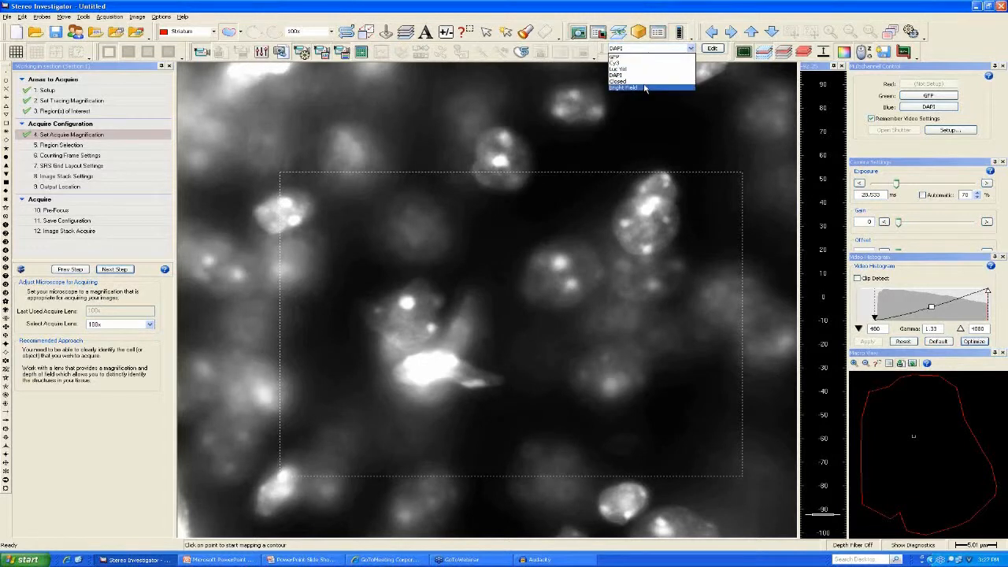
pyautogui.click(643, 82)
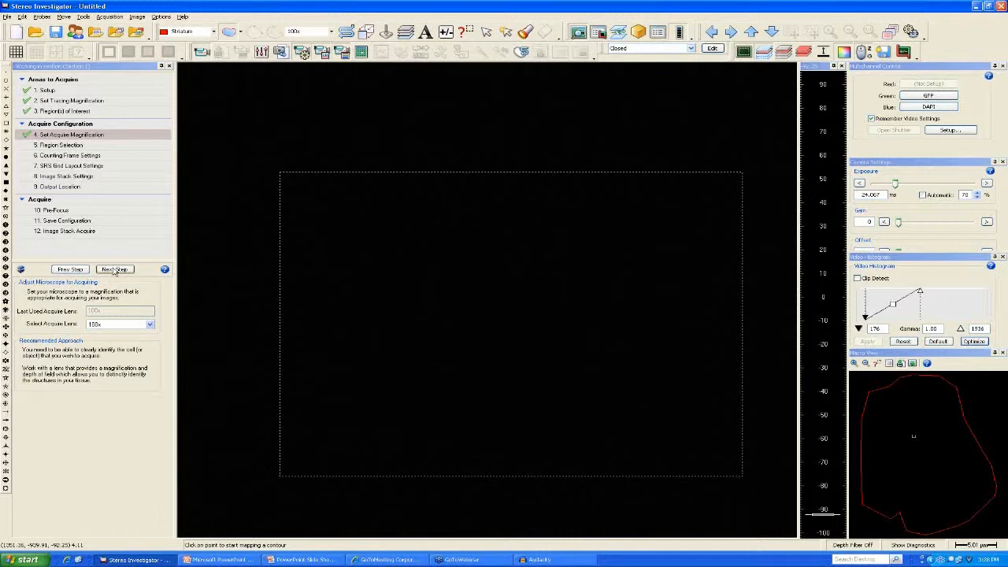
# Proceed through region selection to the counting frame settings, set the frame to 15 × 15 µm and move it to the middle of the image.
pyautogui.click(115, 269)
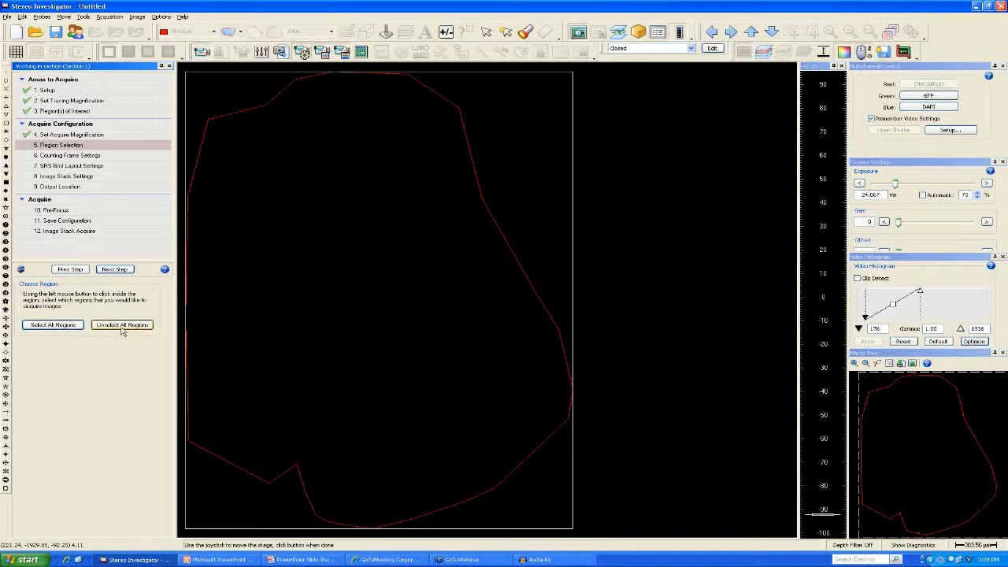
pyautogui.click(123, 272)
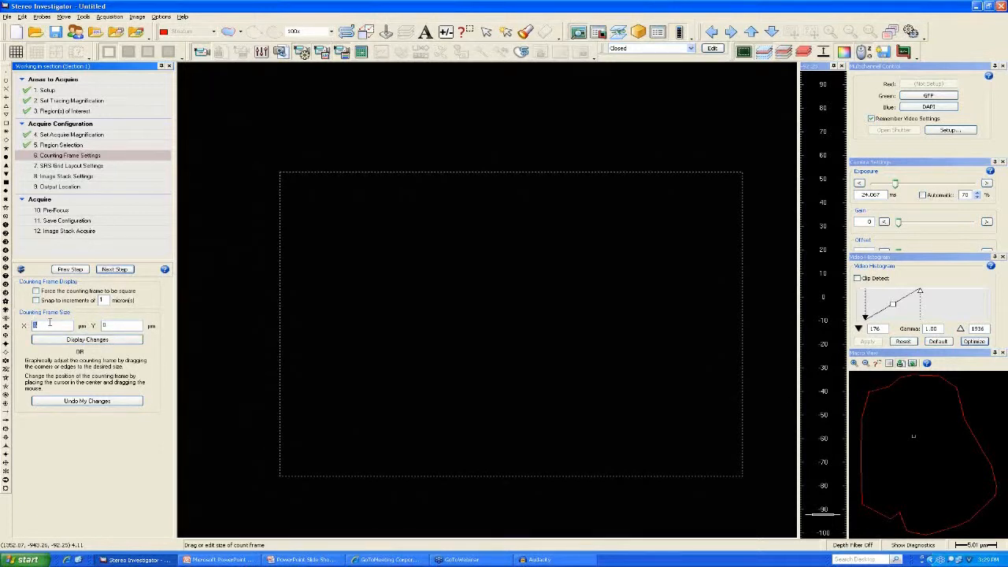
pyautogui.write('15')
pyautogui.press('Tab')
pyautogui.write('15')
pyautogui.press('Return')
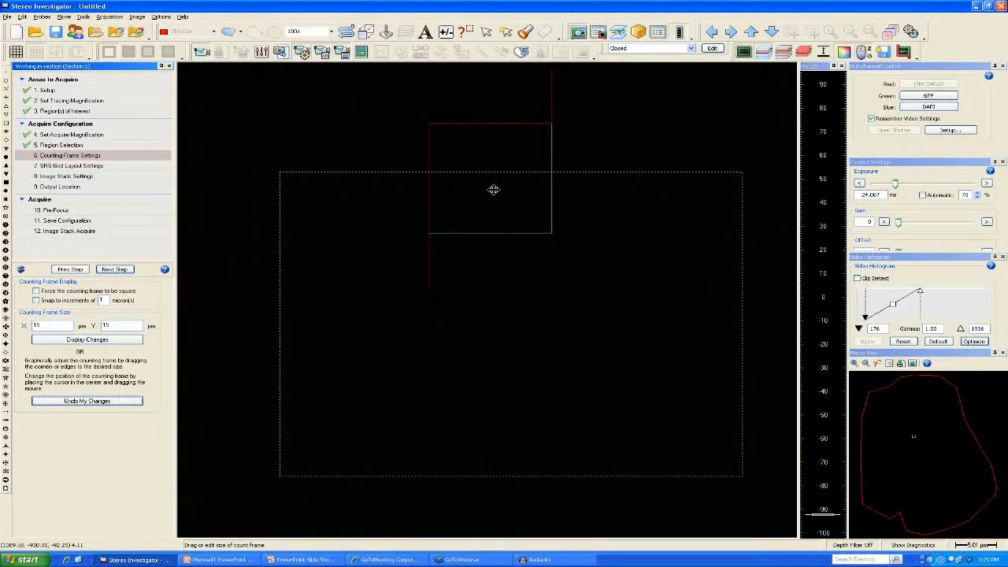
pyautogui.moveTo(493, 189); pyautogui.dragTo(494, 311)
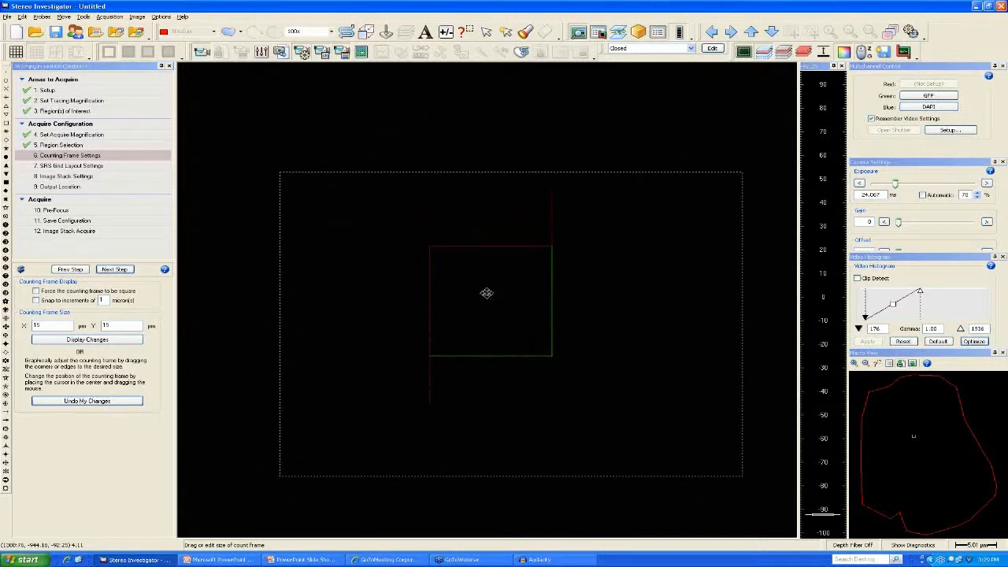
# Enlarge the counting frame graphically by its edges to about 22 µm wide and 23 µm high.
pyautogui.moveTo(442, 293); pyautogui.dragTo(383, 287)
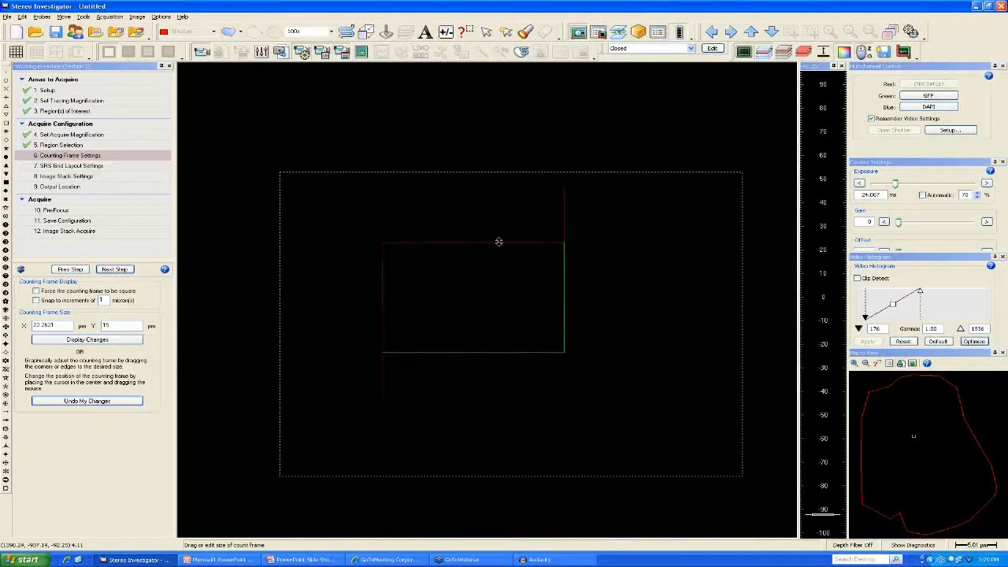
pyautogui.moveTo(498, 241); pyautogui.dragTo(495, 200)
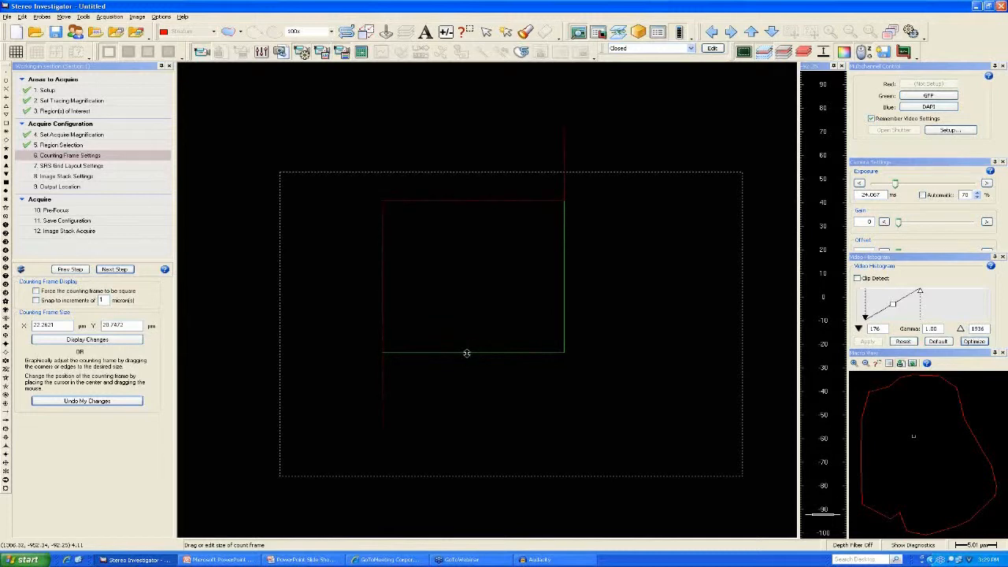
pyautogui.moveTo(466, 353); pyautogui.dragTo(466, 368)
# Restore the counting frame to 15 µm in X and Y, and centre it again within the dotted guide.
pyautogui.moveTo(66, 327); pyautogui.dragTo(3, 327)
pyautogui.write('15')
pyautogui.press('Tab')
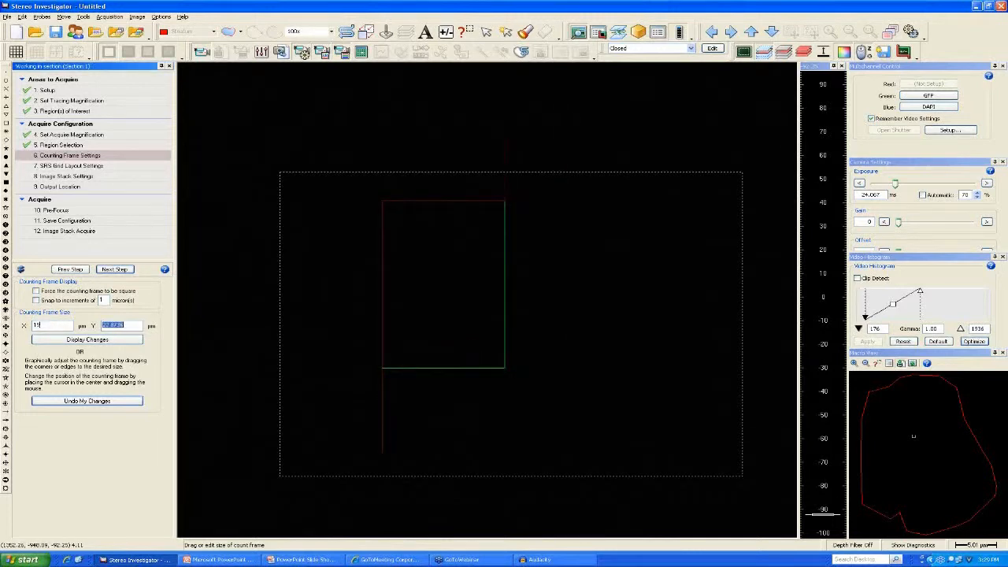
pyautogui.write('15')
pyautogui.click(136, 338)
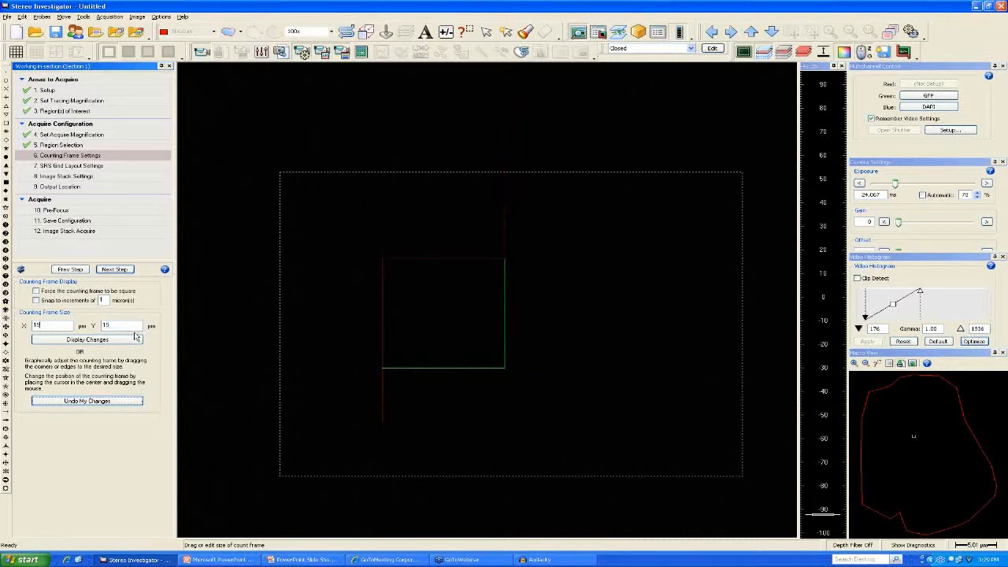
pyautogui.moveTo(395, 310); pyautogui.dragTo(452, 299)
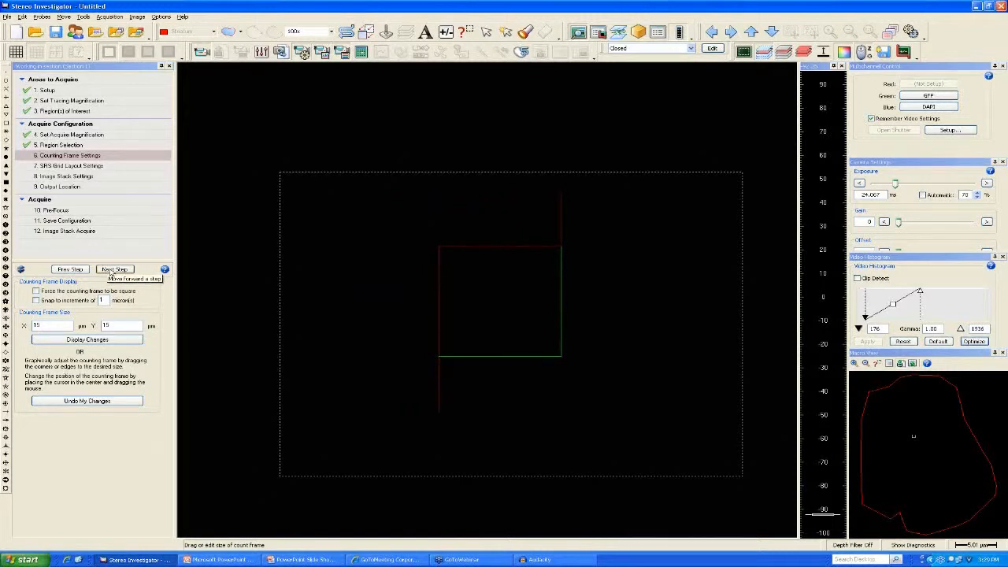
# Advance to the SRS grid layout and set the grid size to 1100 in X and 1800 in Y.
pyautogui.click(113, 269)
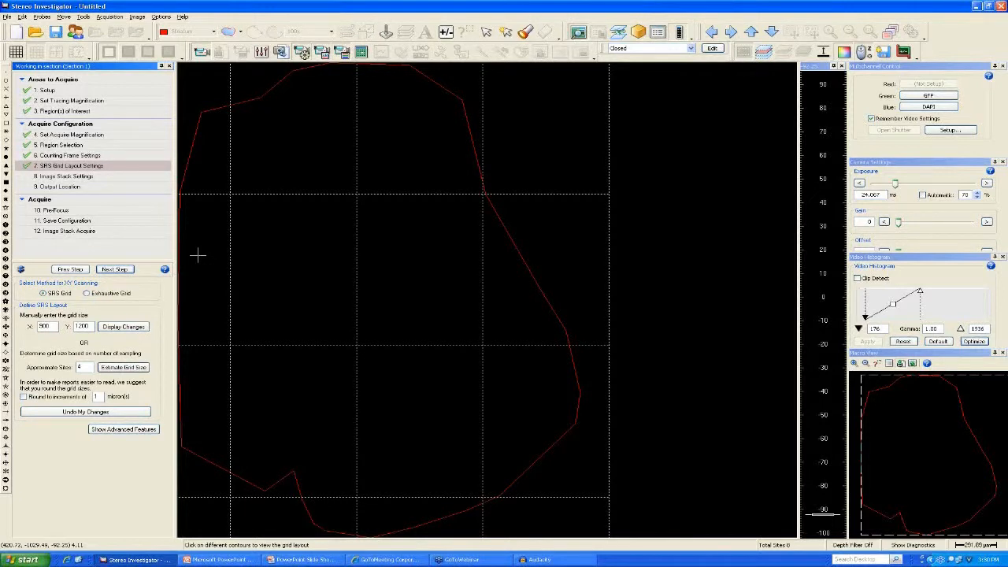
pyautogui.doubleClick(48, 326)
pyautogui.write('1')
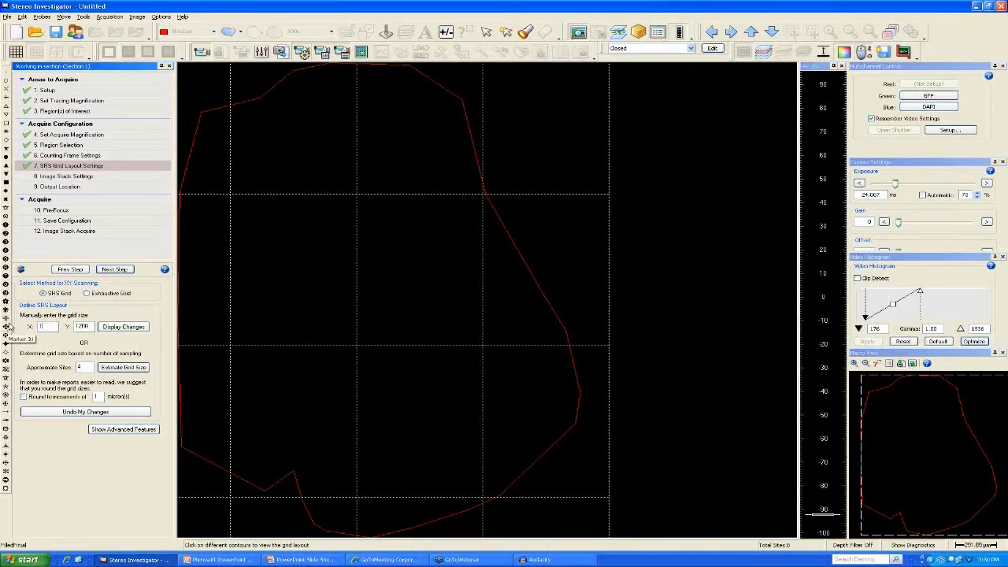
pyautogui.write('100')
pyautogui.press('Tab')
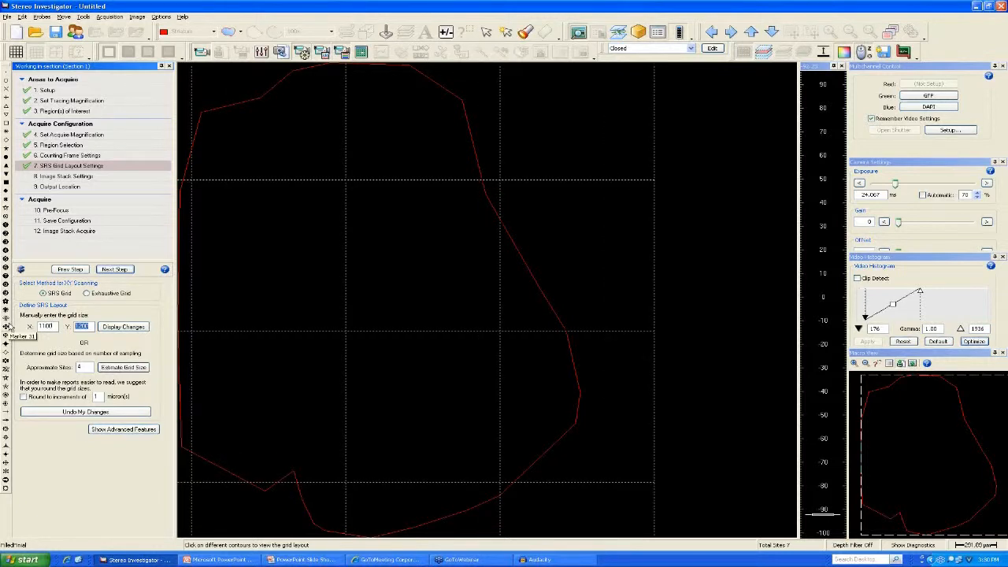
pyautogui.write('1800')
pyautogui.press('Tab')
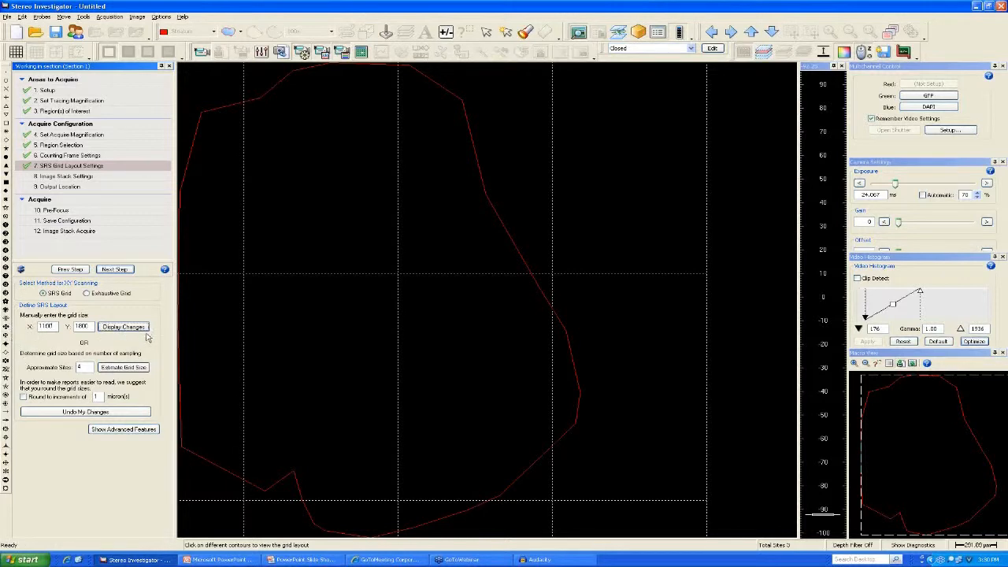
# Estimate the SRS grid size from 6 approximate sampling sites.
pyautogui.moveTo(85, 367); pyautogui.dragTo(59, 373)
pyautogui.write('5')
pyautogui.click(124, 368)
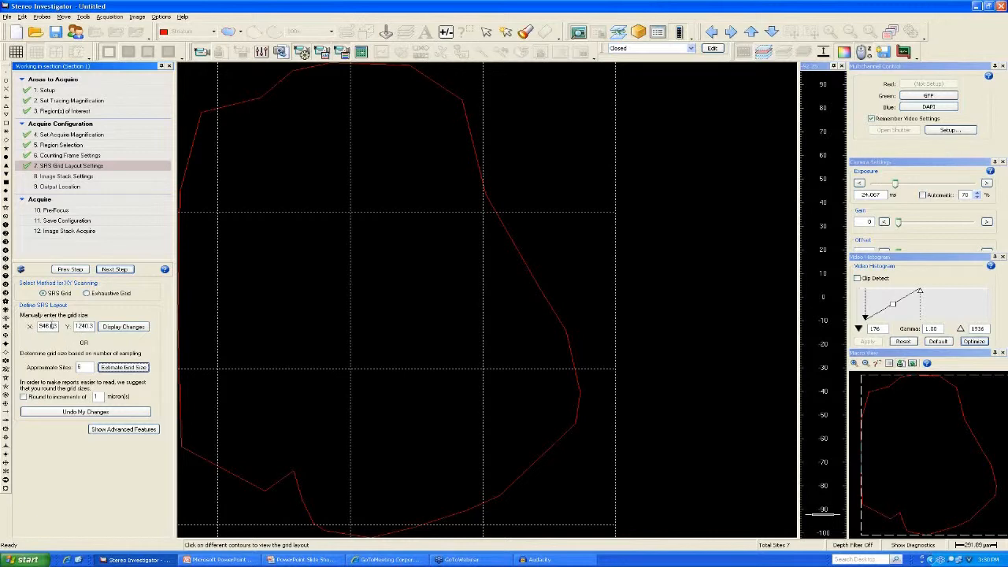
# Replace the estimated grid size with a manual size of 1100 in X and 1800 in Y.
pyautogui.doubleClick(49, 326)
pyautogui.write('1100')
pyautogui.press('Tab')
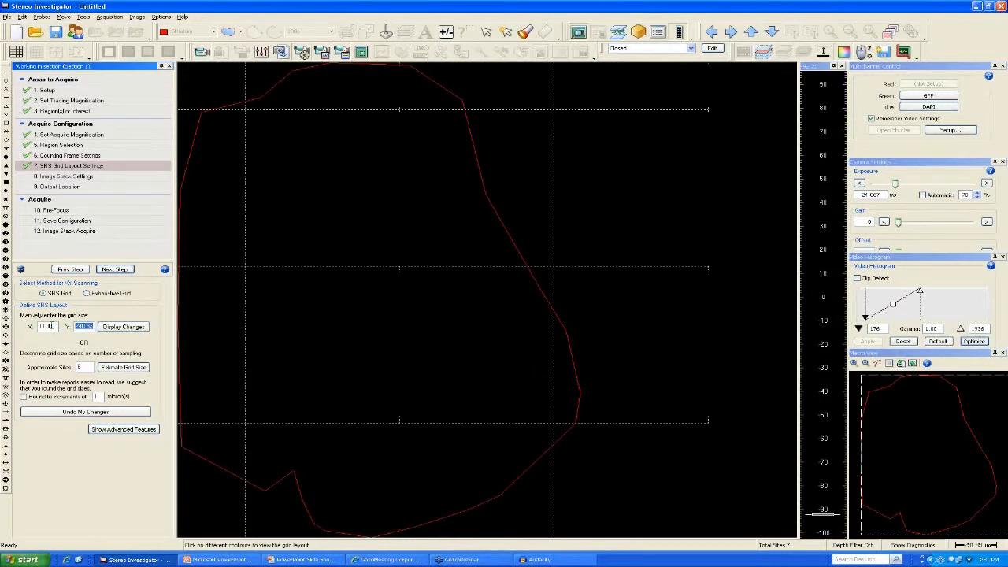
pyautogui.write('1800')
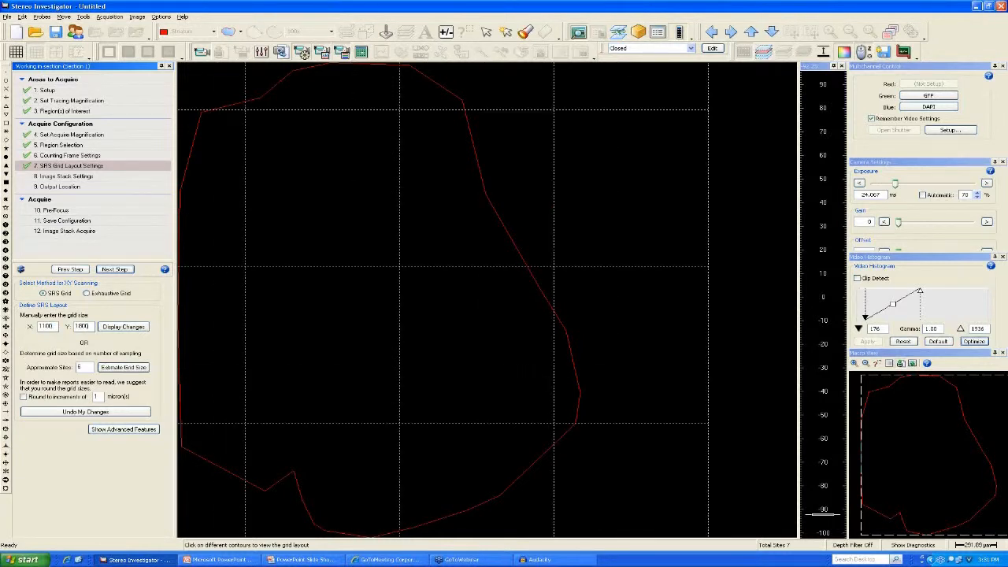
pyautogui.press('Tab')
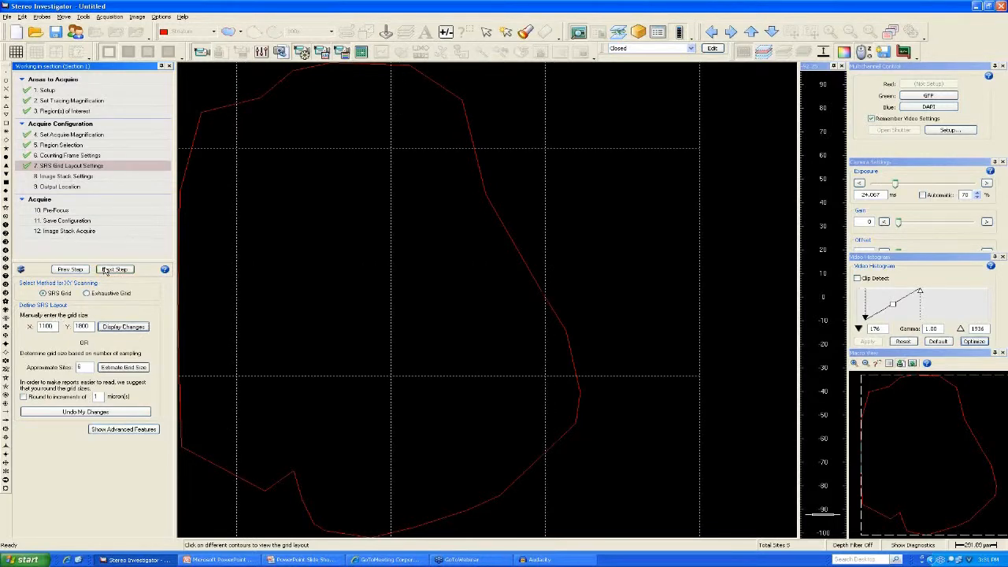
# Advance to the image stack settings and choose to collect images for Probe & Top Guard Zone.
pyautogui.click(107, 271)
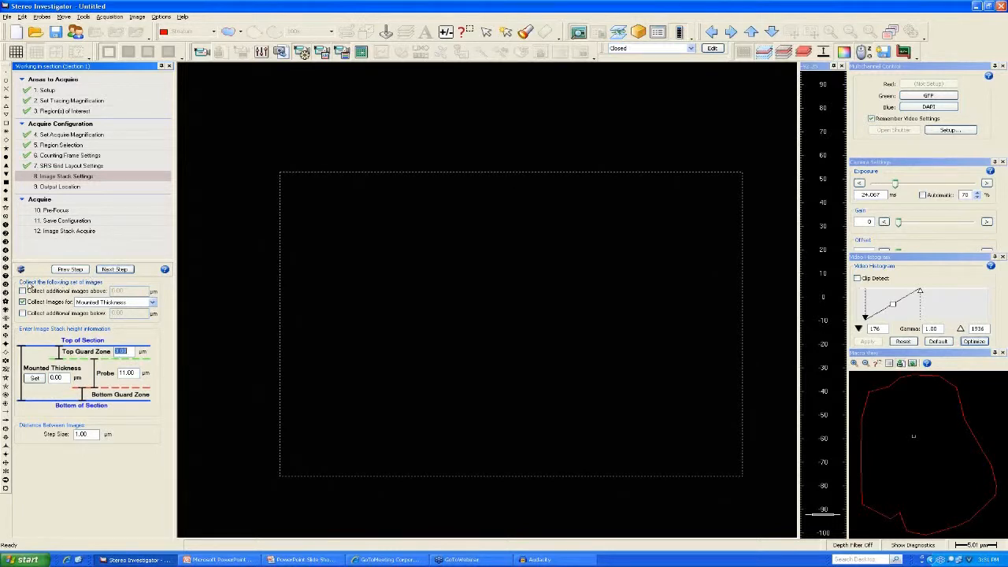
pyautogui.click(124, 304)
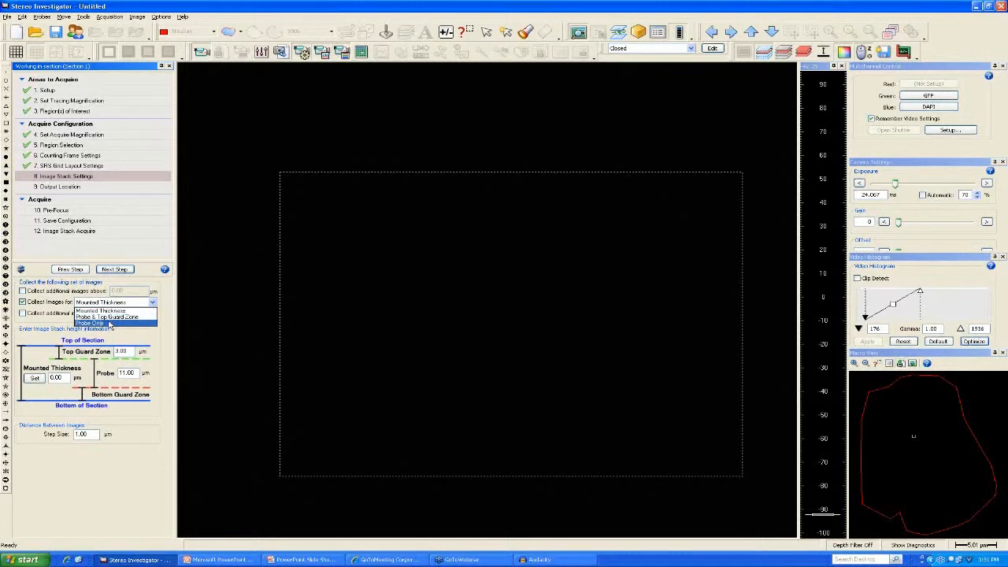
pyautogui.click(63, 307)
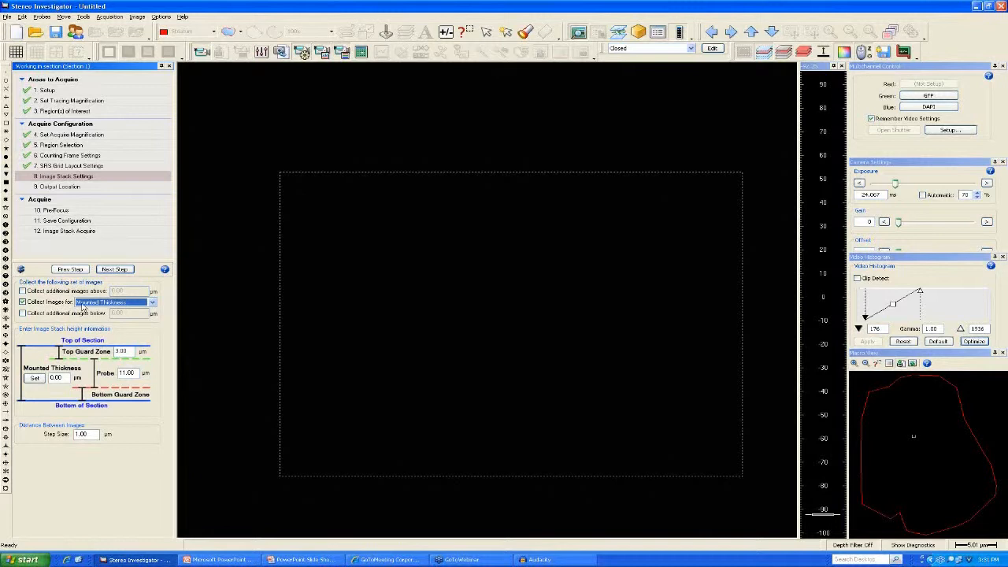
pyautogui.click(83, 307)
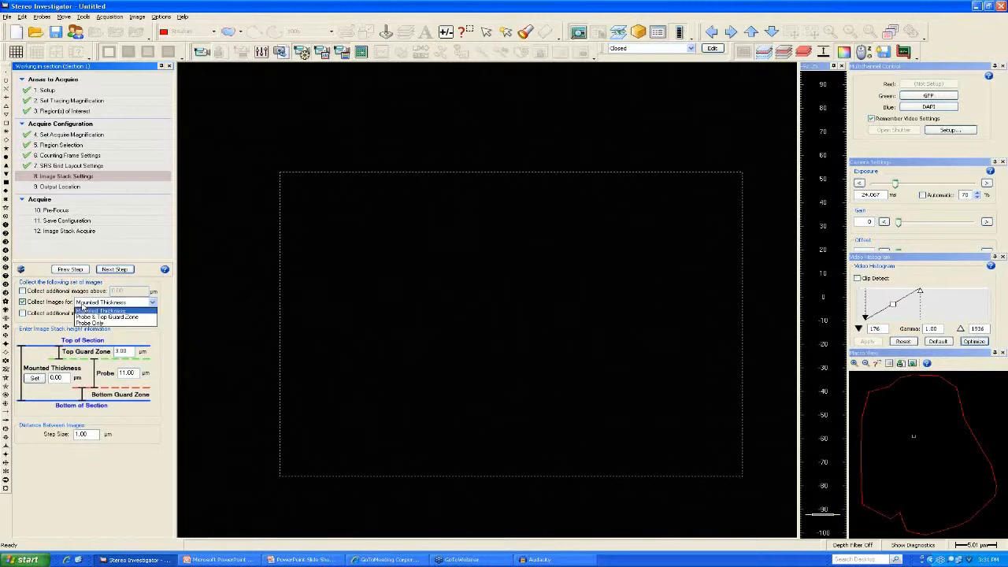
pyautogui.click(130, 317)
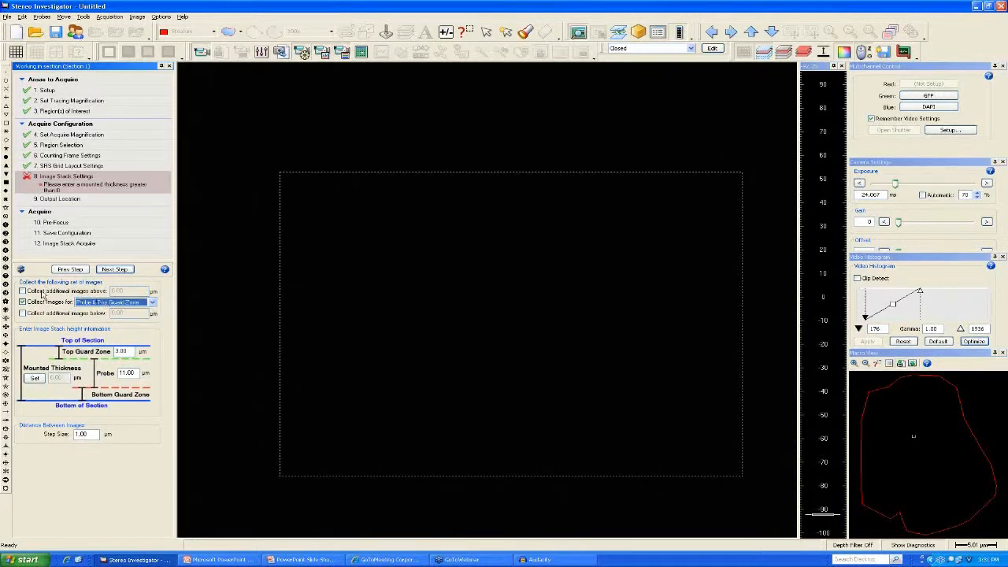
# Turn the collection of additional images above and below the stack on and off again, one after the other.
pyautogui.click(42, 293)
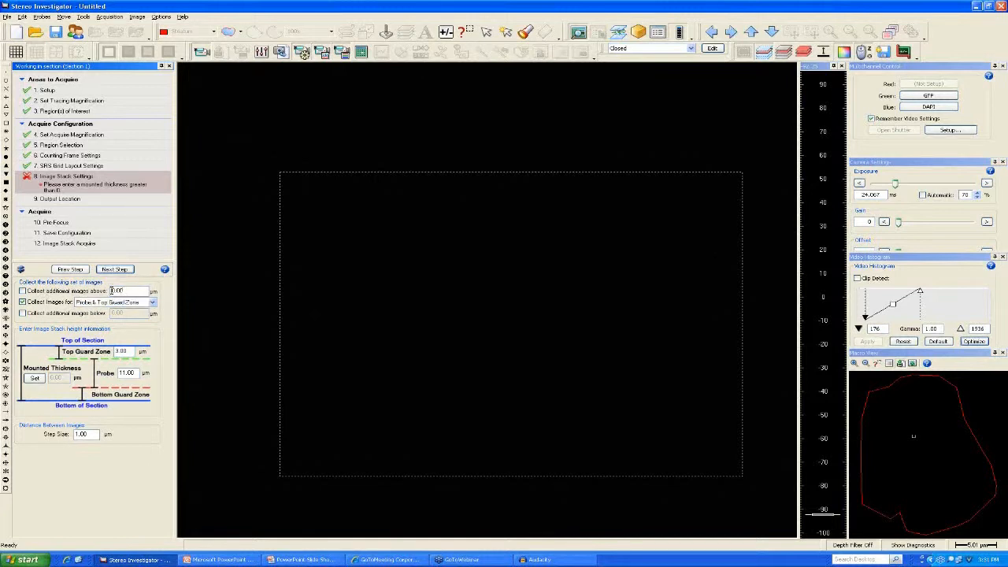
pyautogui.click(23, 292)
pyautogui.click(23, 313)
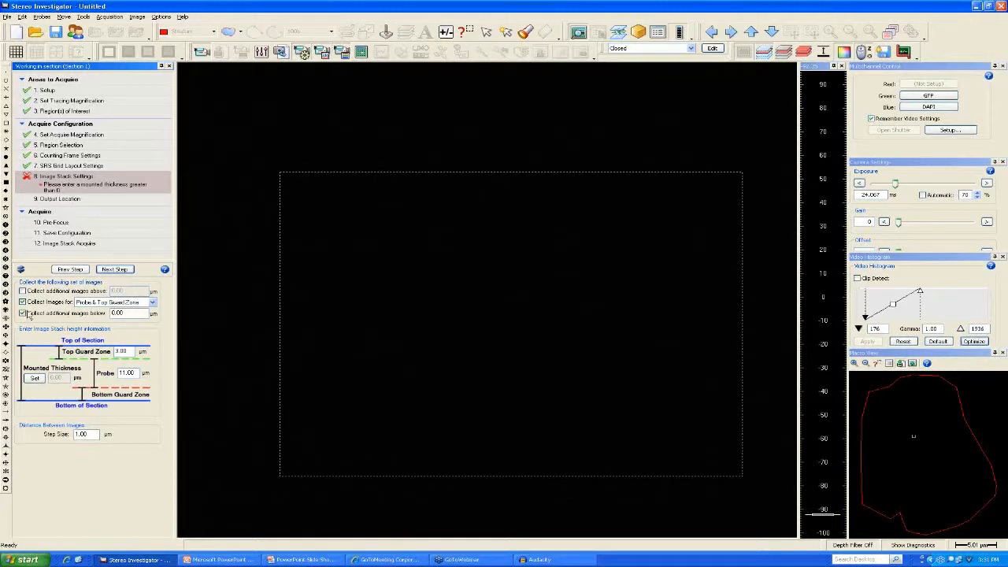
pyautogui.click(24, 313)
# Switch the fluorescence filter to DAPI and optimize the video histogram.
pyautogui.click(692, 50)
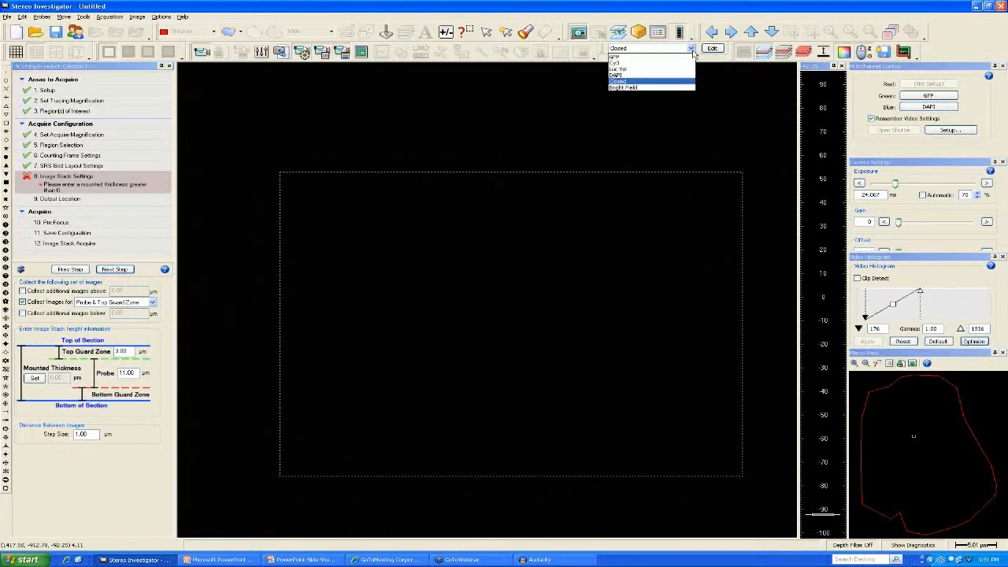
pyautogui.click(638, 76)
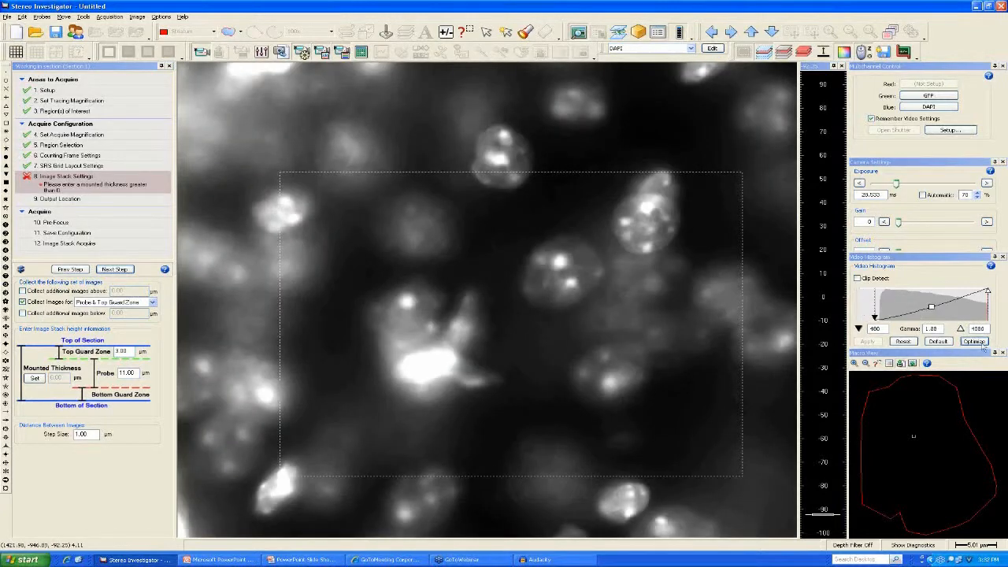
pyautogui.click(979, 343)
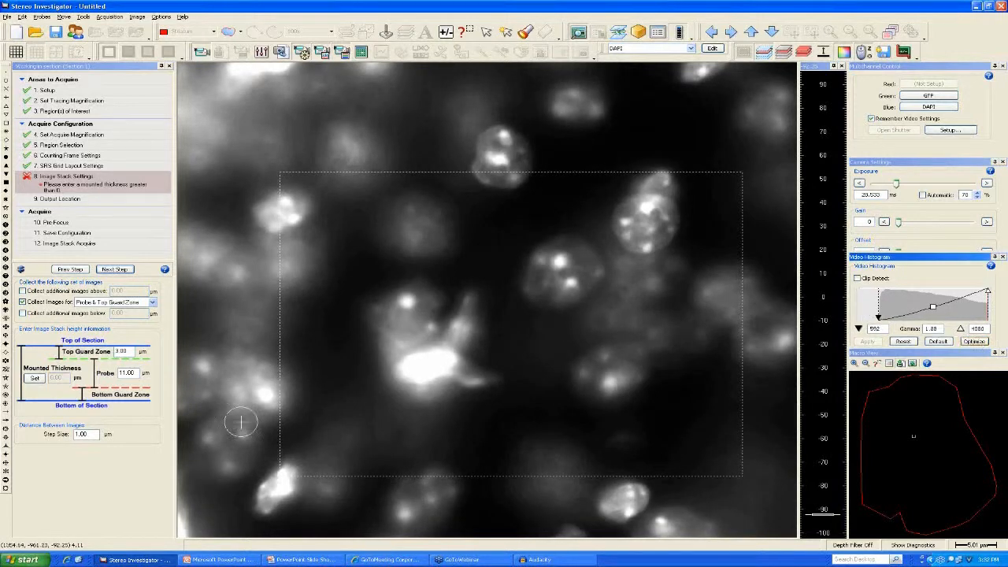
# Open the mounted thickness measurement and enlarge its panel until all the measurement fields and the list fit.
pyautogui.click(36, 378)
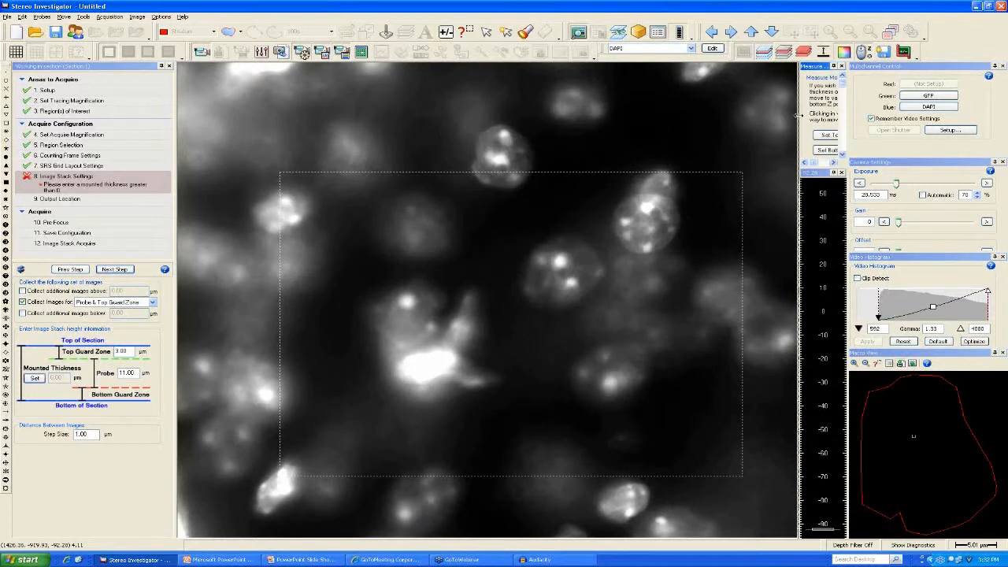
pyautogui.moveTo(797, 116); pyautogui.dragTo(721, 116)
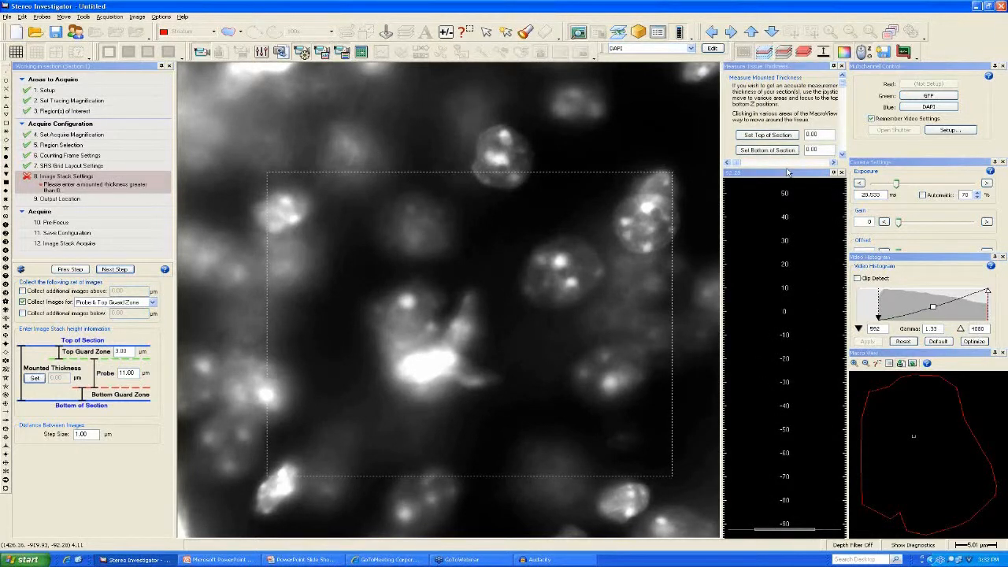
pyautogui.moveTo(787, 171); pyautogui.dragTo(787, 292)
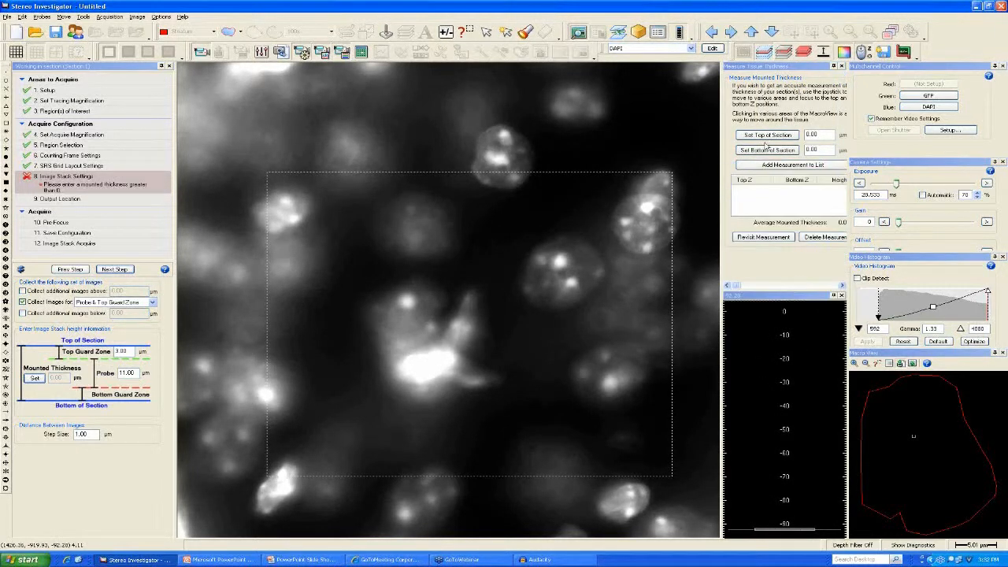
pyautogui.moveTo(722, 160); pyautogui.dragTo(685, 154)
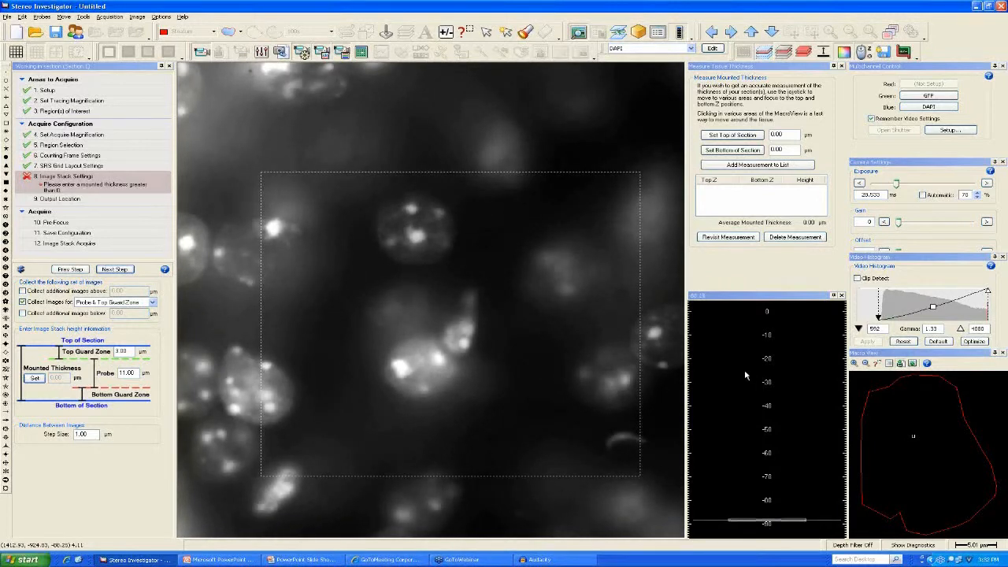
# Record the top and bottom of the section at the current site and add the thickness measurement to the list.
pyautogui.click(735, 138)
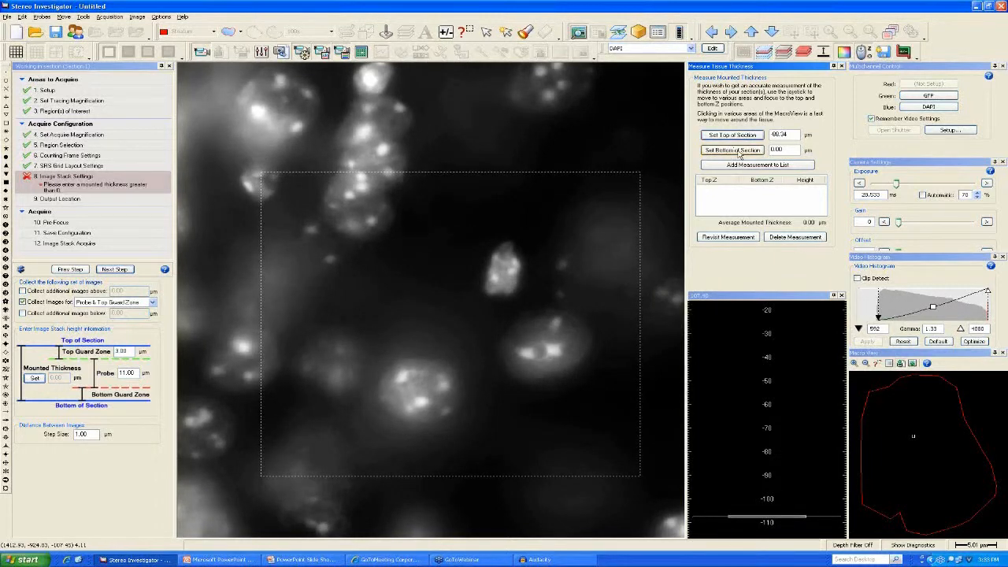
pyautogui.click(738, 151)
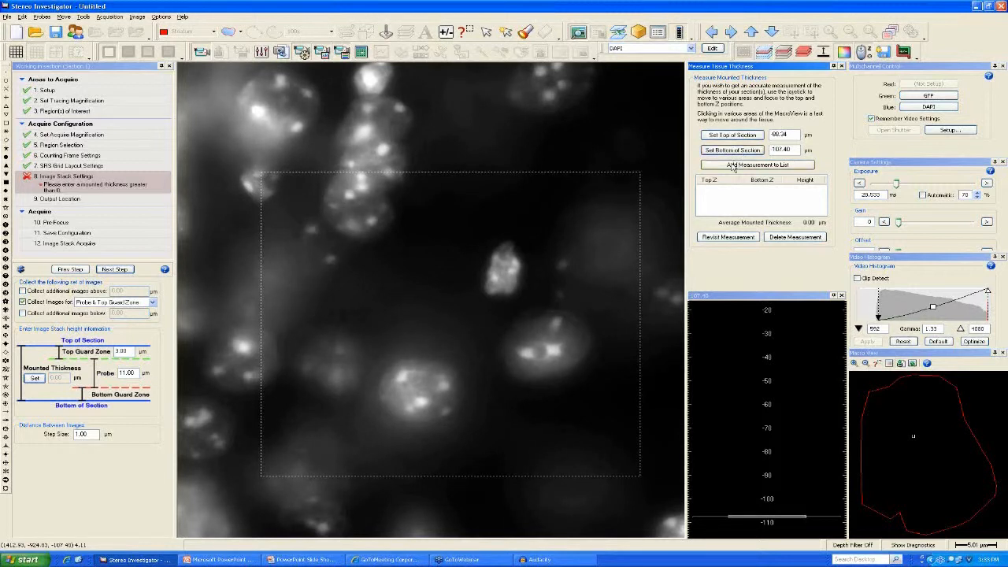
pyautogui.click(727, 166)
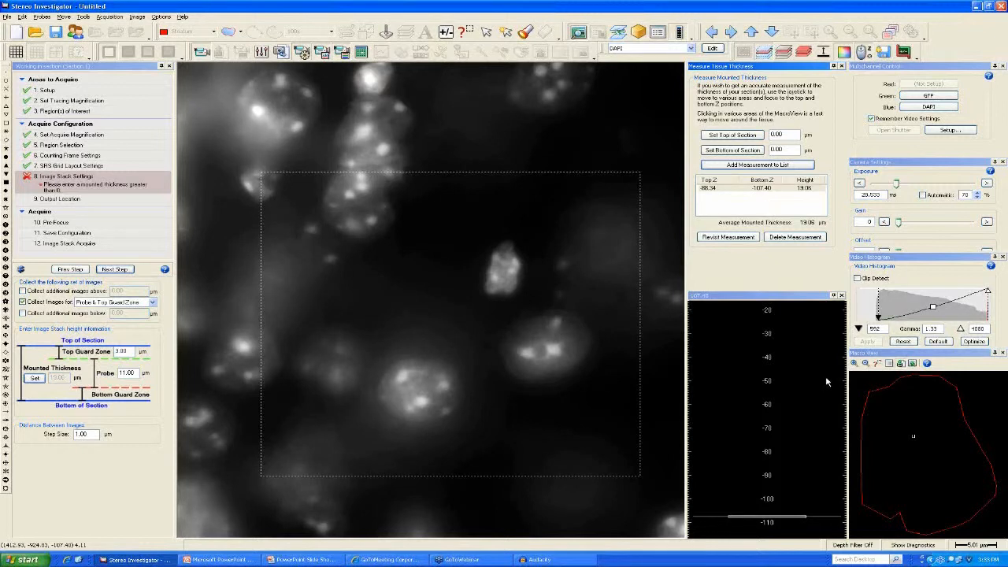
# Move to a site near the upper edge of the contour, record the section's top and bottom, and add the second thickness measurement.
pyautogui.rightClick(923, 392)
pyautogui.click(942, 389)
pyautogui.click(942, 387)
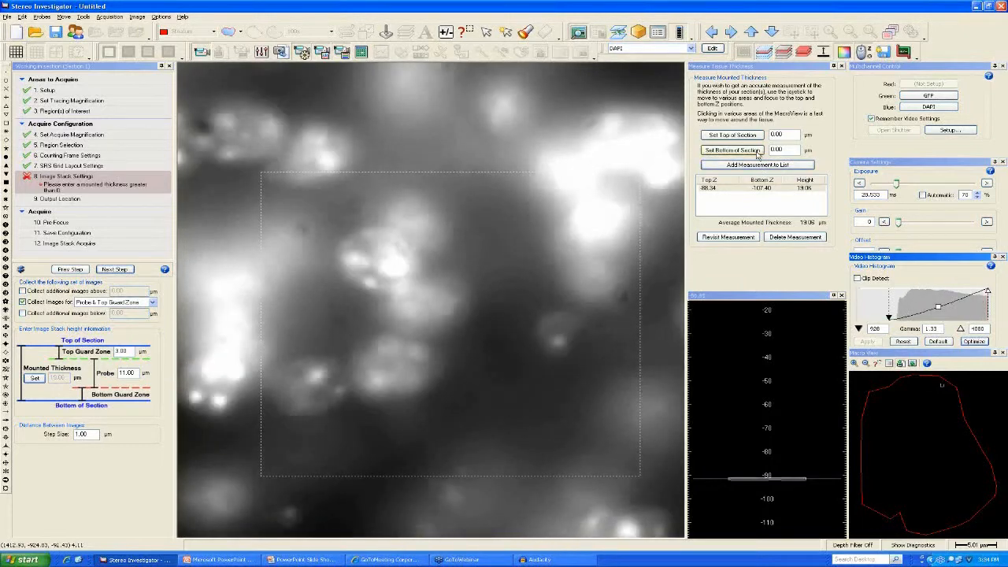
pyautogui.click(733, 135)
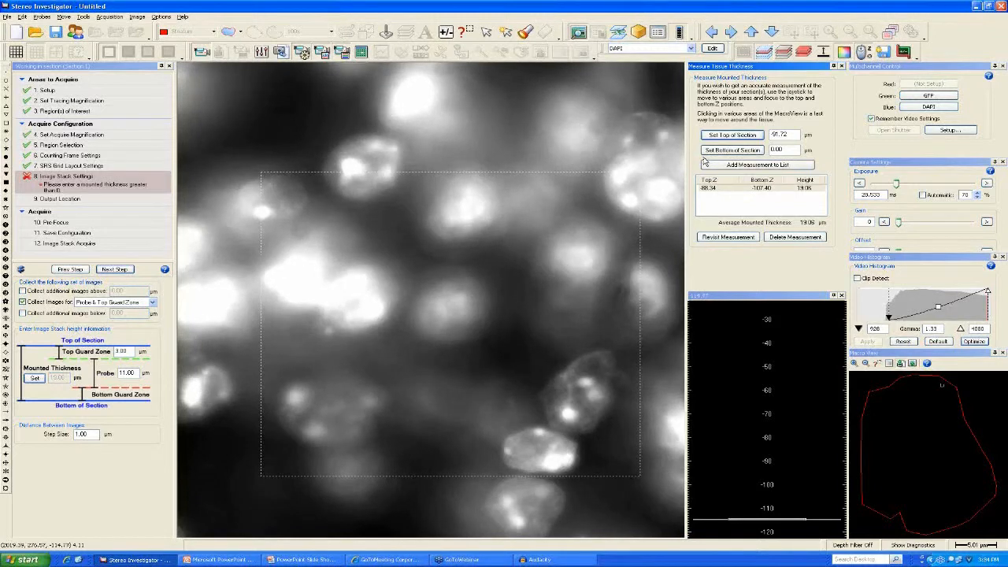
pyautogui.click(717, 151)
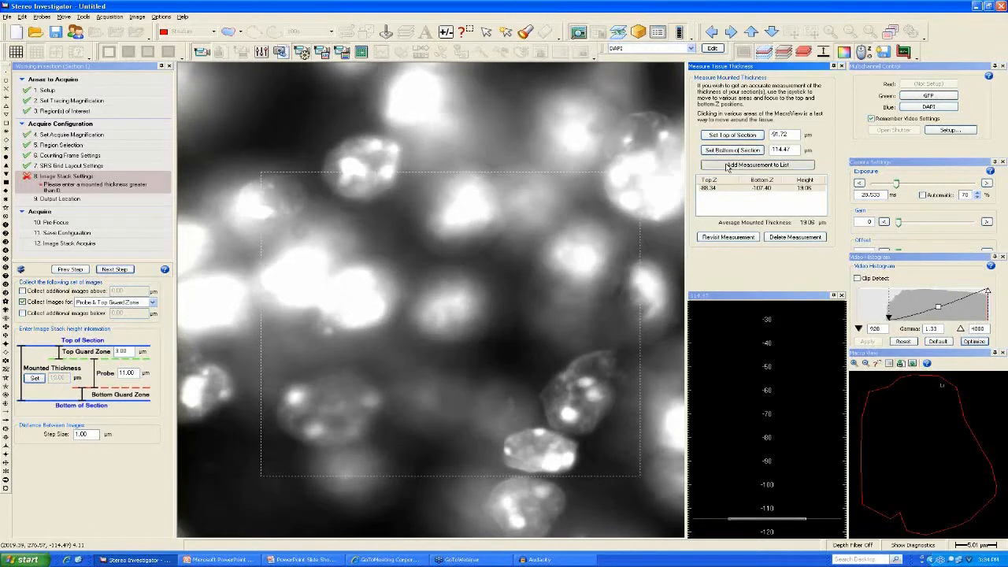
pyautogui.click(728, 166)
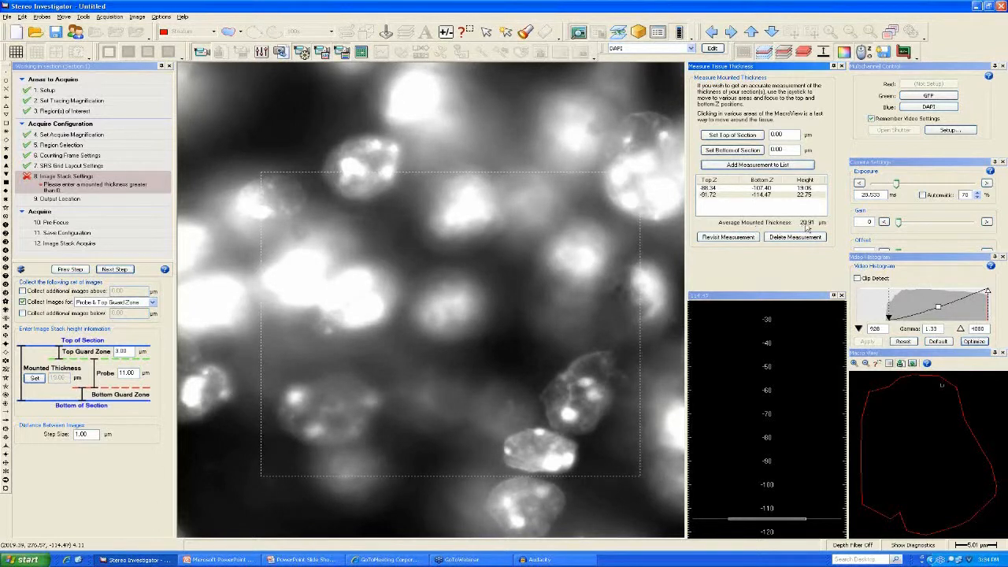
# Move to a site in the contour's upper-left area, record the section's top and bottom, and add a third thickness measurement.
pyautogui.click(39, 381)
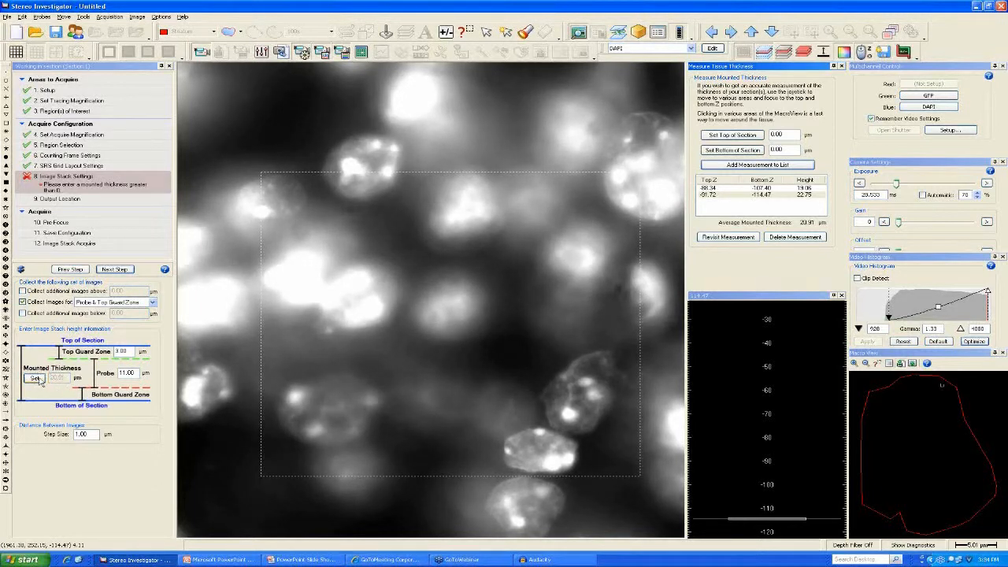
pyautogui.click(881, 411)
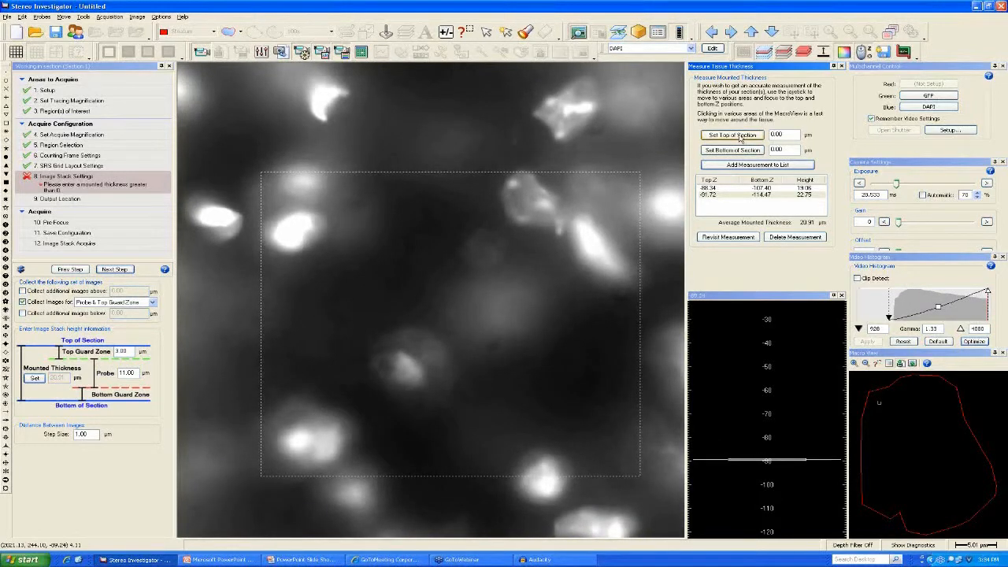
pyautogui.click(740, 138)
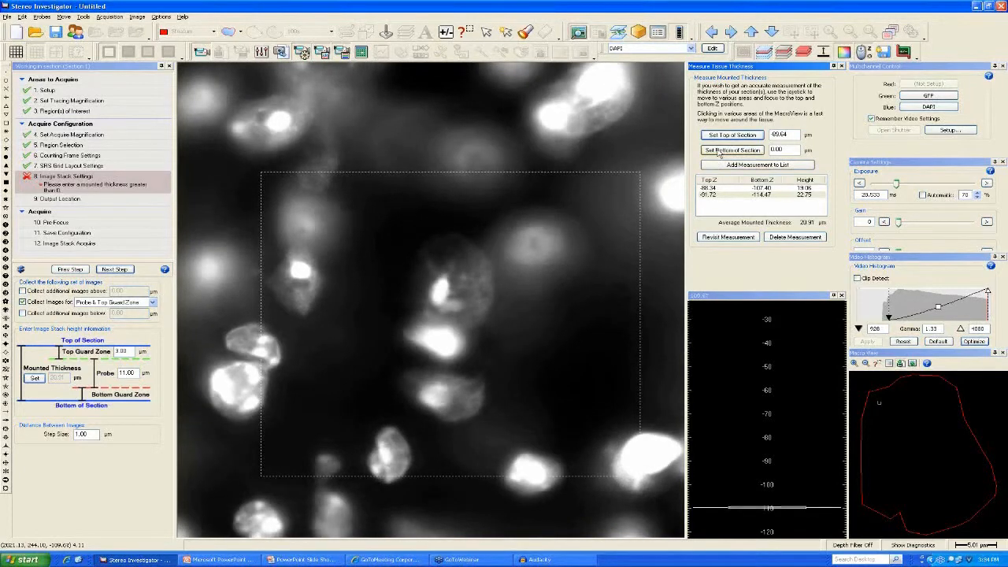
pyautogui.click(715, 167)
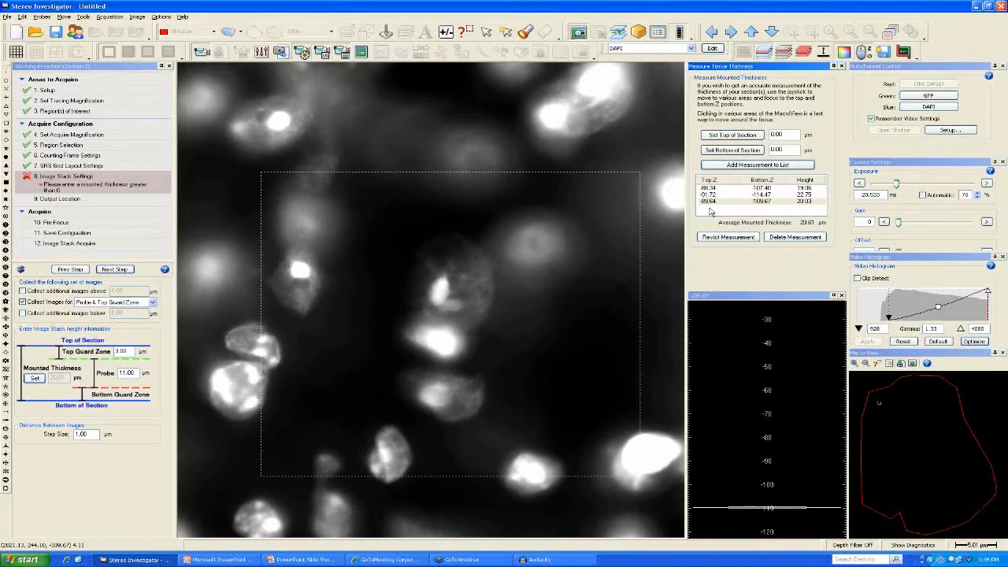
# Delete the third thickness measurement and replace it by refocusing and recording the section's top and bottom again at the same site.
pyautogui.click(780, 203)
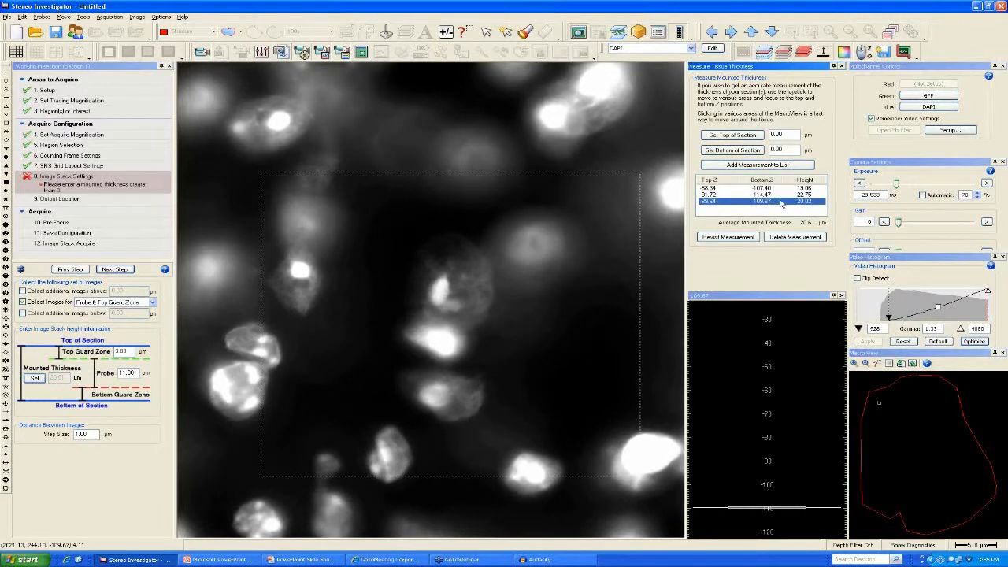
pyautogui.click(795, 237)
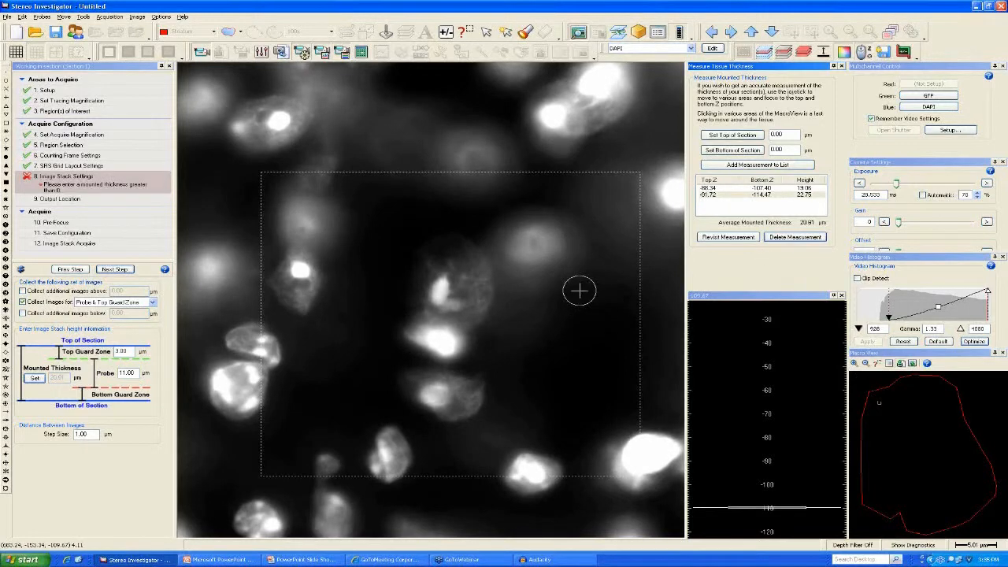
pyautogui.scroll(15, 580, 291)
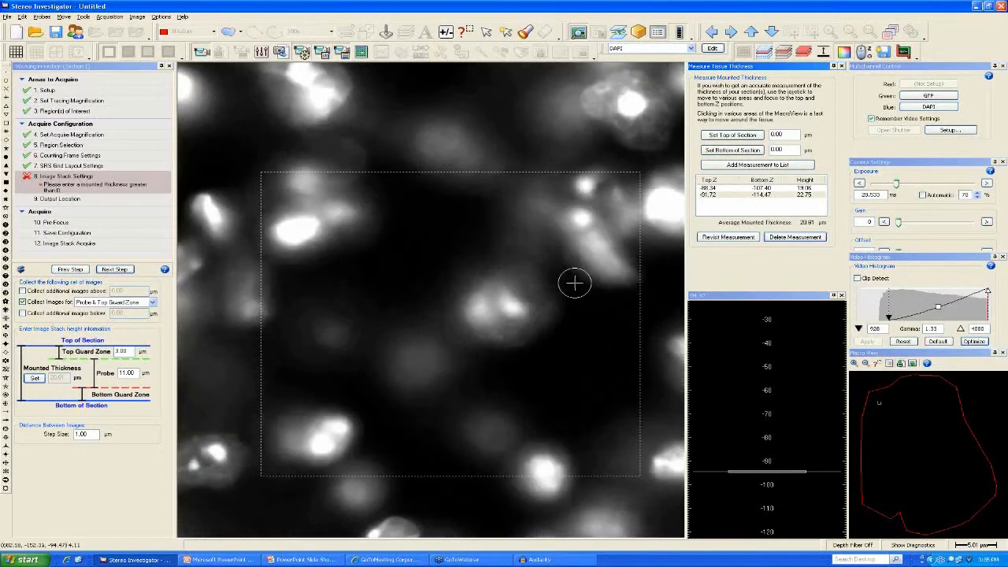
pyautogui.scroll(9, 574, 283)
pyautogui.scroll(-4, 573, 283)
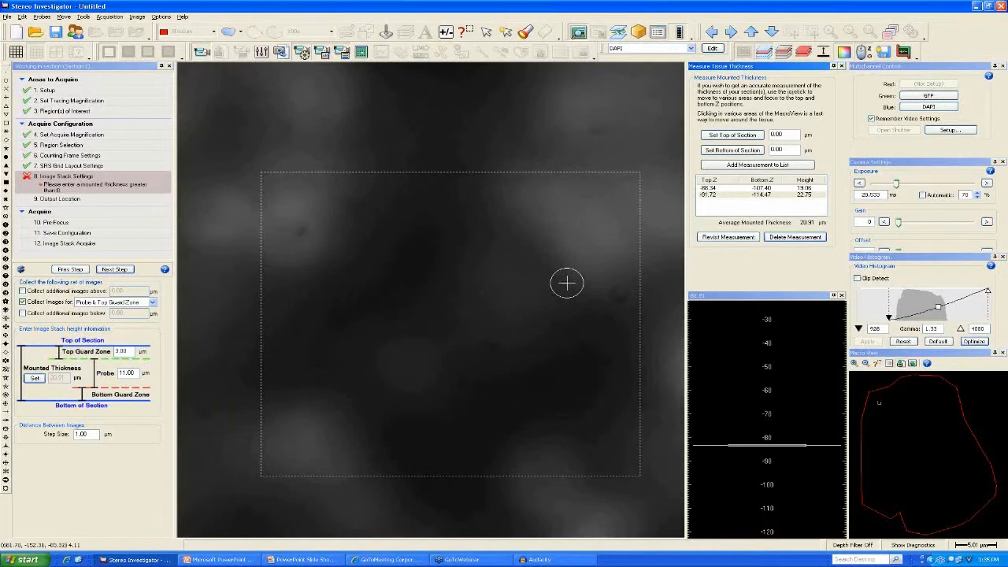
pyautogui.scroll(-1, 567, 283)
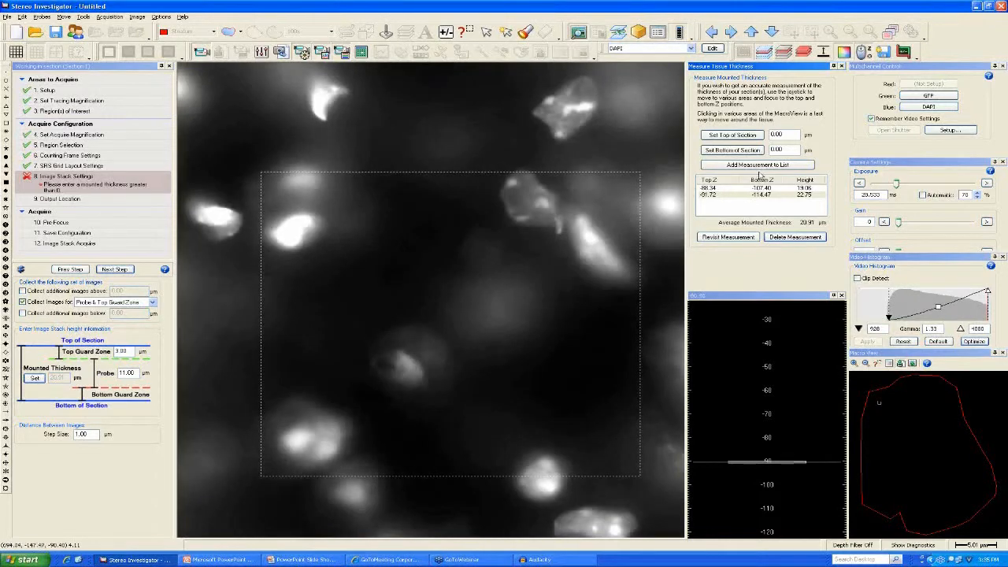
pyautogui.click(749, 137)
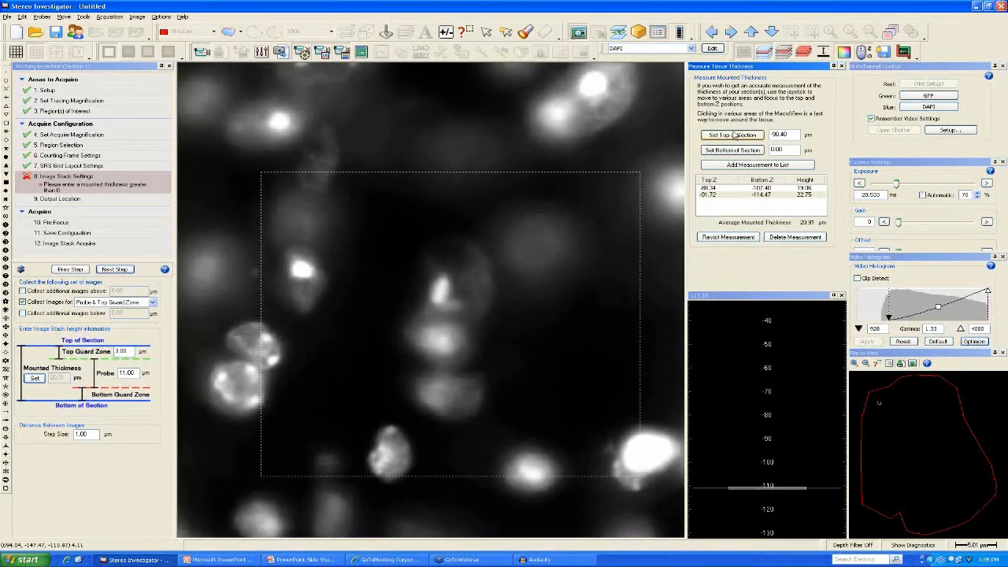
pyautogui.click(732, 150)
pyautogui.click(734, 166)
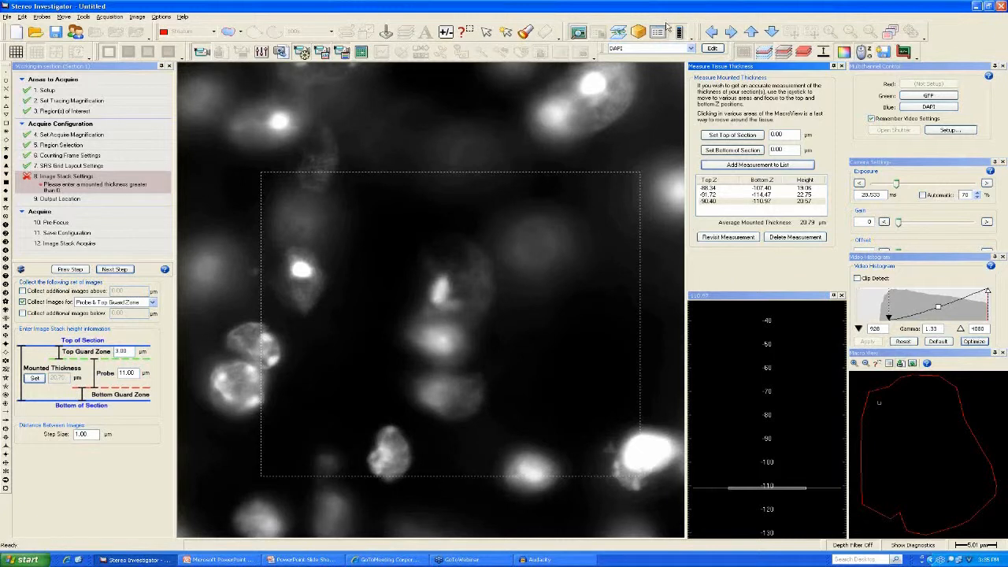
# Switch the fluorescence filter to Closed.
pyautogui.click(690, 49)
pyautogui.click(640, 82)
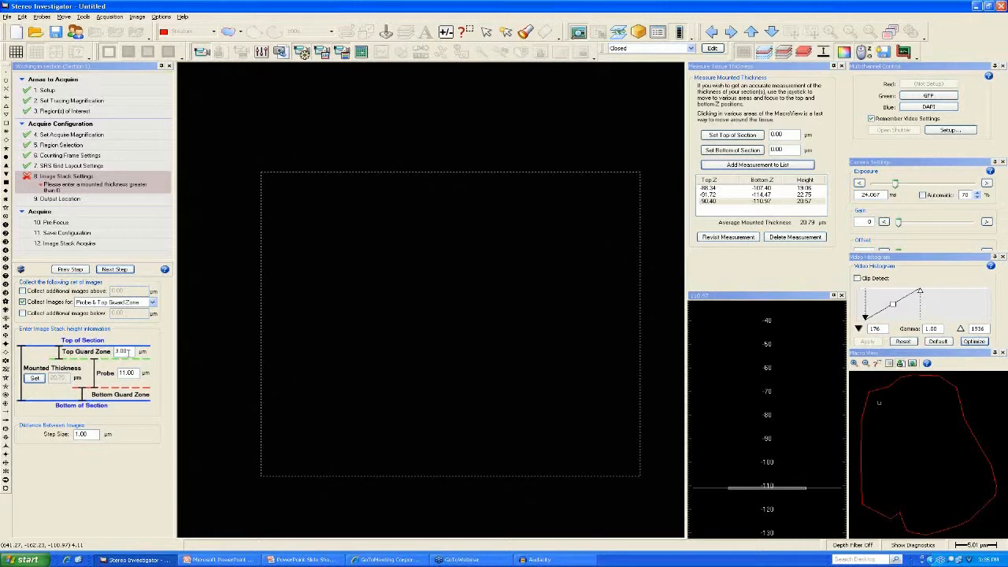
# Go over the top guard zone, probe height and step size values, and advance to the output location settings.
pyautogui.click(127, 352)
pyautogui.doubleClick(128, 352)
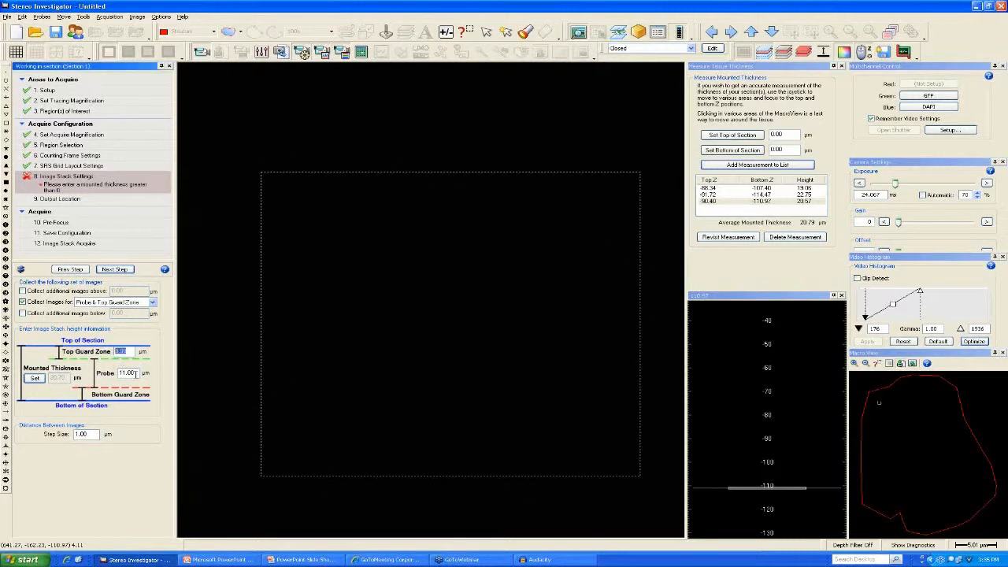
pyautogui.doubleClick(134, 374)
pyautogui.click(102, 439)
pyautogui.click(124, 270)
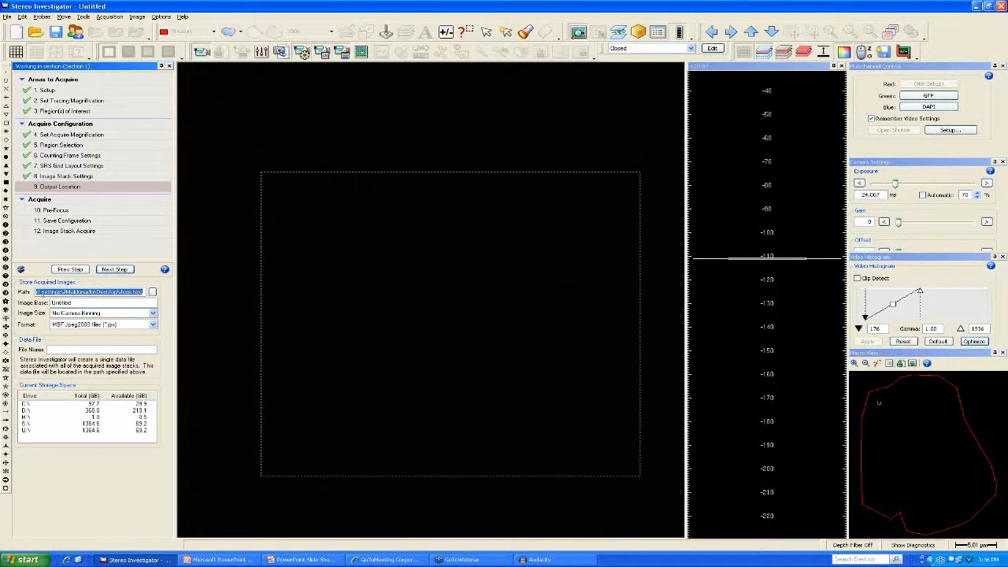
# Check the storage path for the acquired images and set the image base name to Webinar.
pyautogui.click(139, 292)
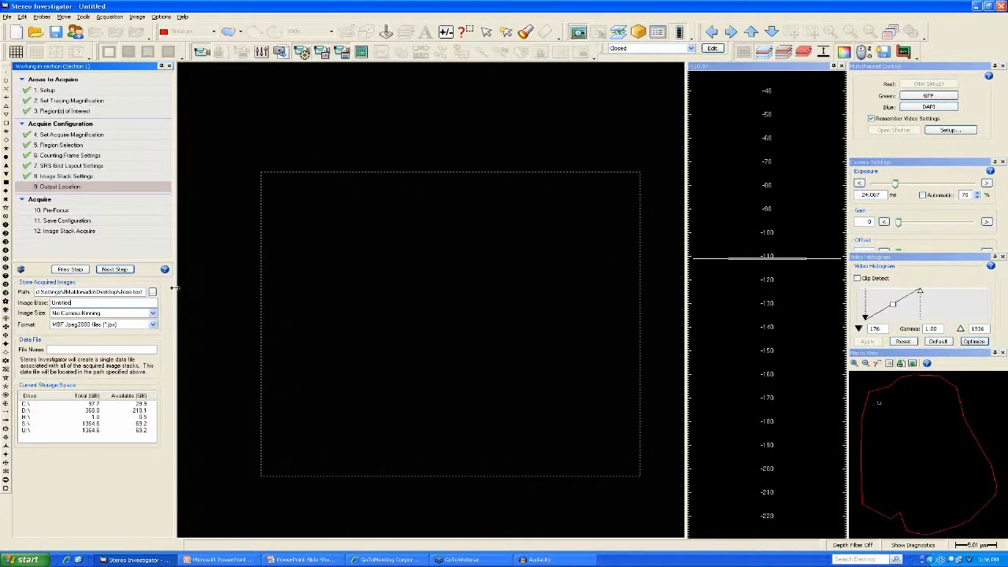
pyautogui.moveTo(86, 303); pyautogui.dragTo(31, 303)
pyautogui.write('Webinar')
# Look through the image size and format options, keeping No Camera Binning and MBF Jpeg2000 files (*.jpx).
pyautogui.click(153, 315)
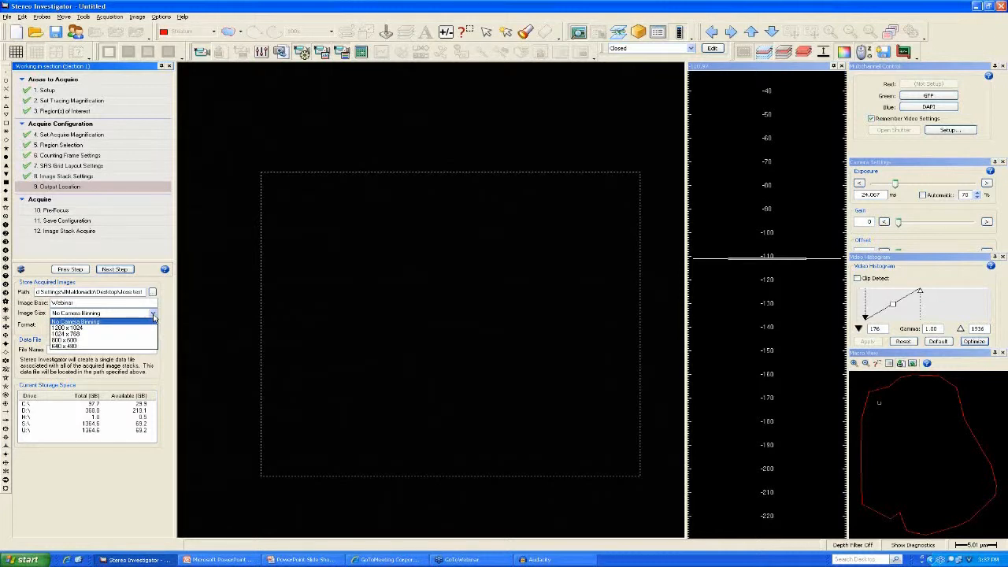
pyautogui.click(153, 315)
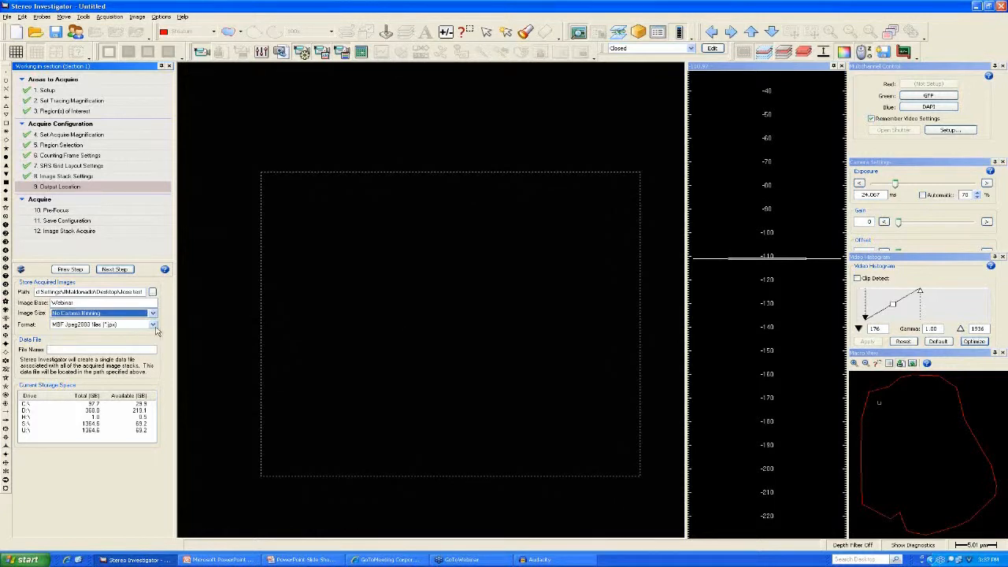
pyautogui.click(154, 326)
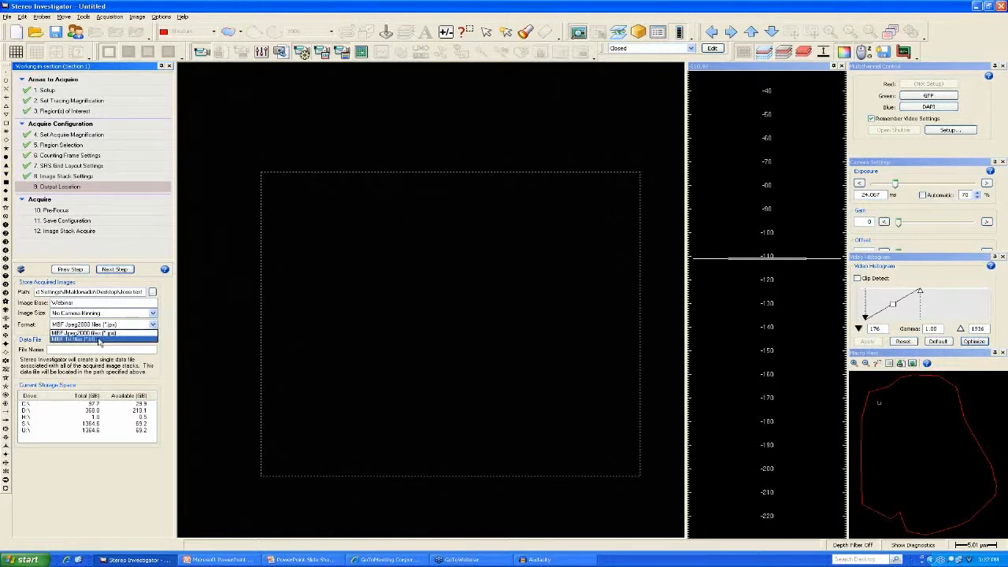
pyautogui.click(132, 334)
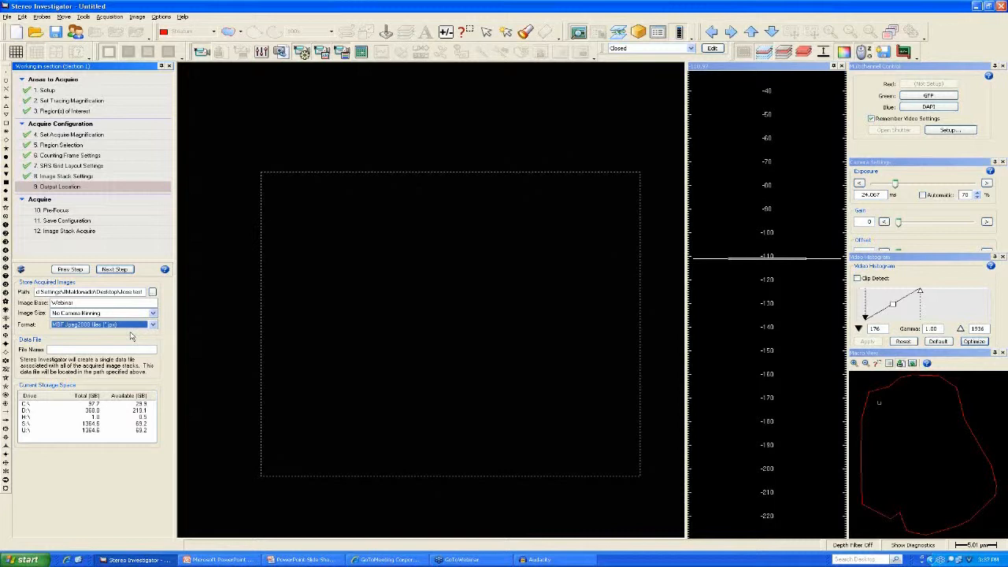
# Name the data file Webinar Demonstration and switch to the PowerPoint slide show.
pyautogui.click(115, 349)
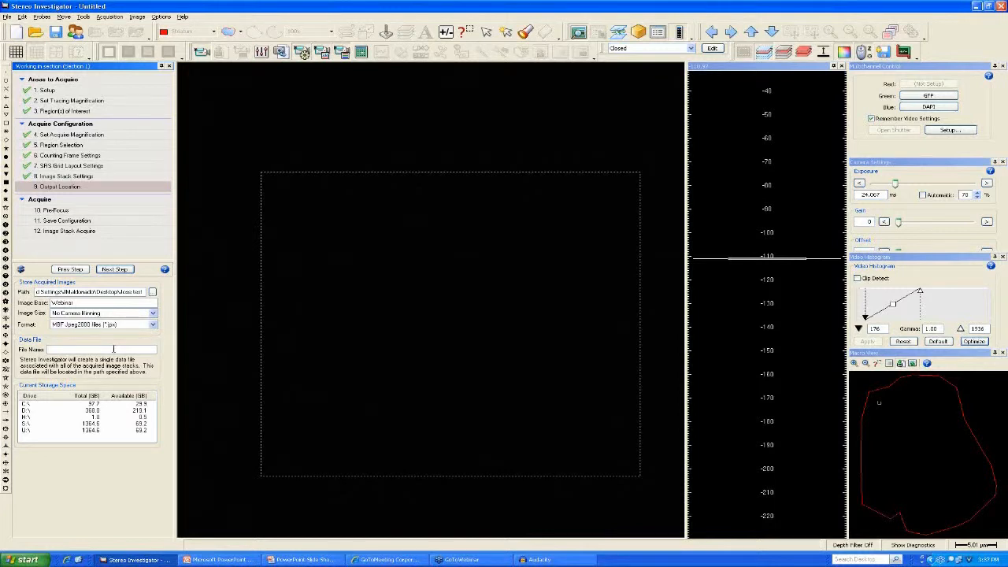
pyautogui.write('Webinar Demonstration')
pyautogui.hotkey('alt', 'Tab')
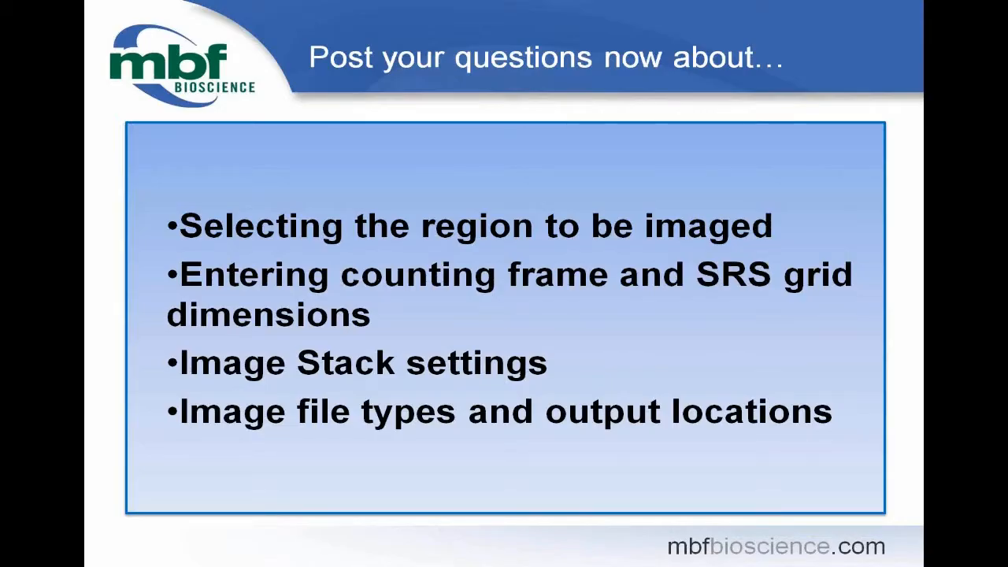
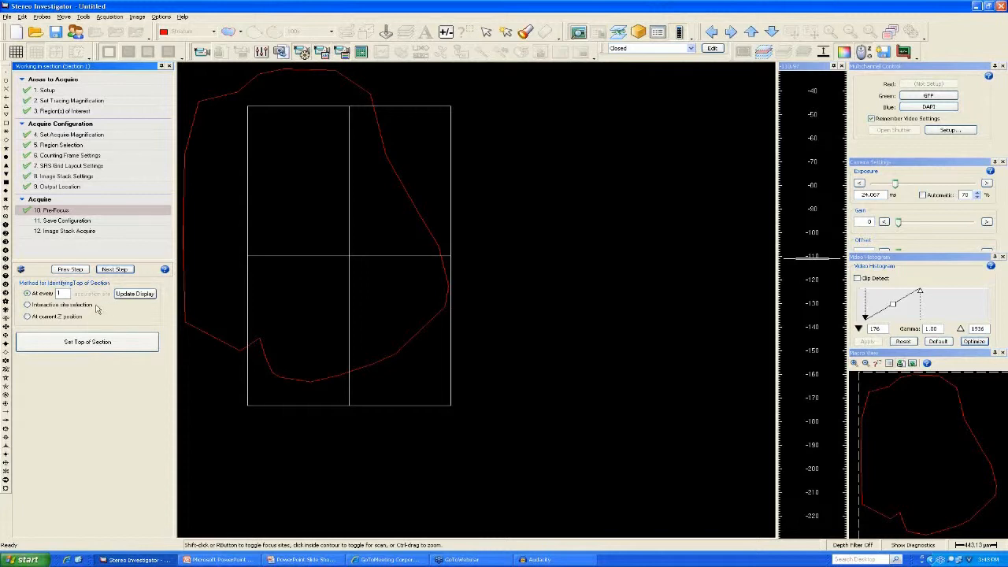
# Choose interactive site selection for identifying the top of section and place five focus sites spread inside the contour.
pyautogui.click(40, 308)
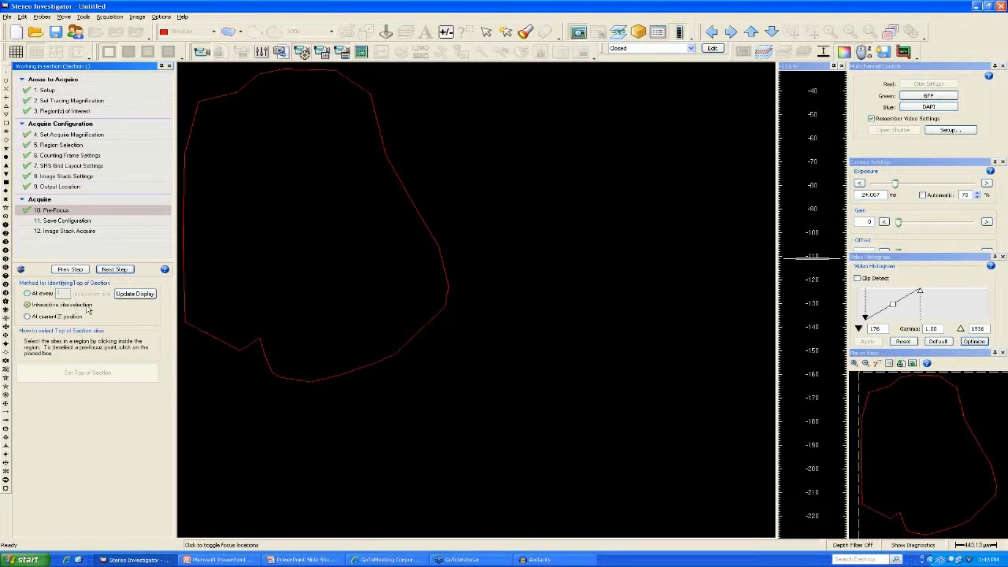
pyautogui.click(221, 124)
pyautogui.click(323, 107)
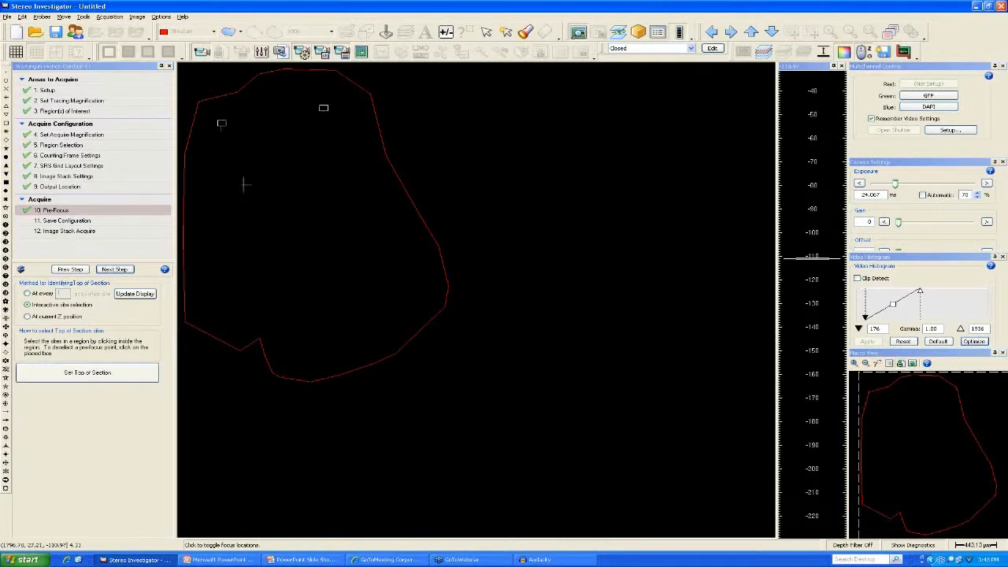
pyautogui.click(219, 179)
pyautogui.click(349, 268)
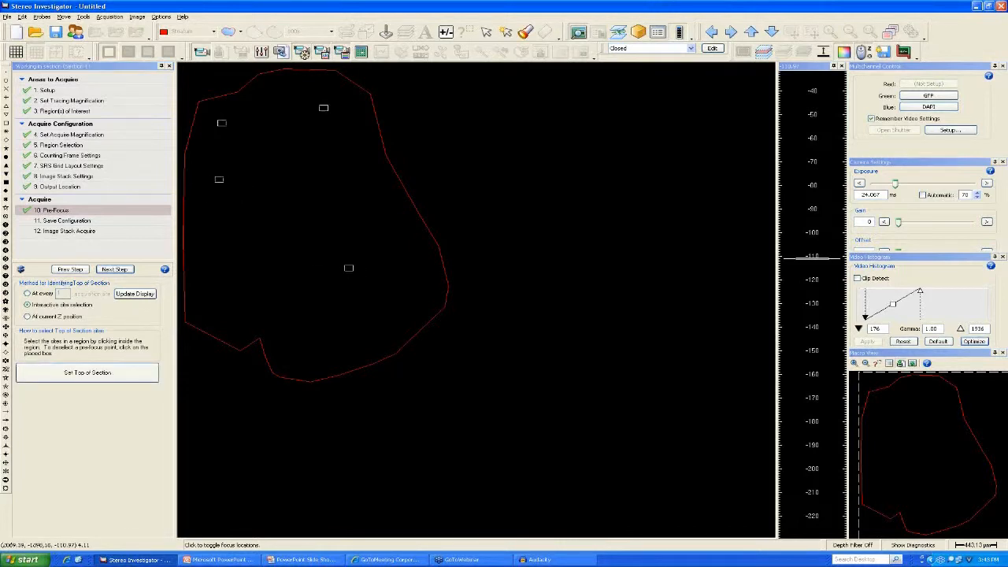
pyautogui.click(213, 290)
# Try the current Z position method, return to identifying the top of section at every 1 acquisition site, and try to advance.
pyautogui.click(32, 319)
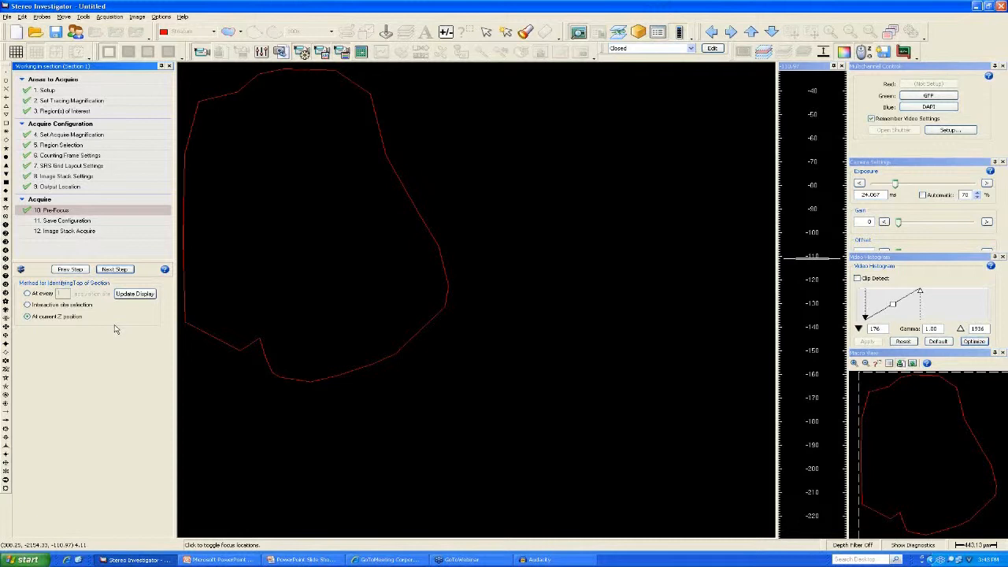
pyautogui.click(27, 294)
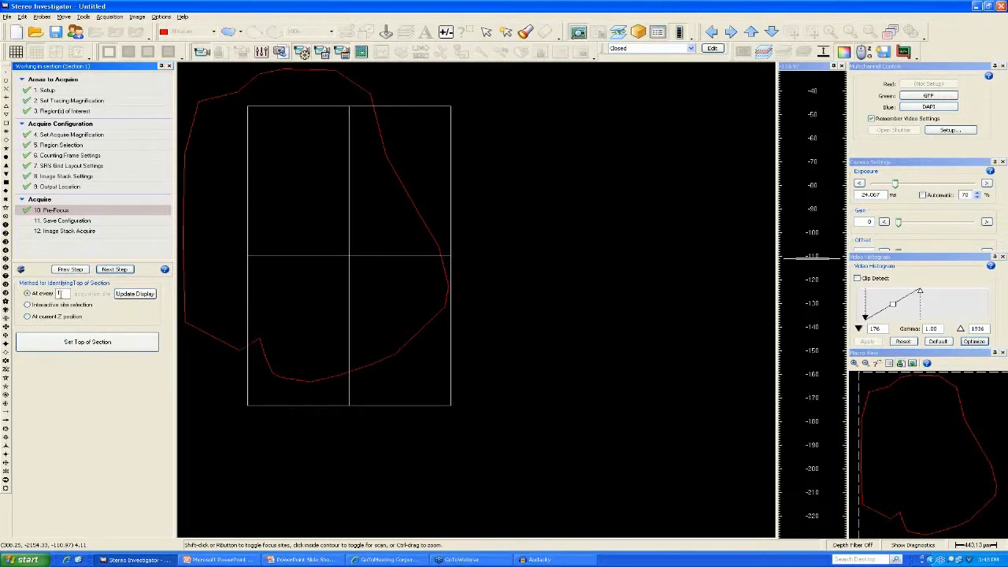
pyautogui.click(124, 272)
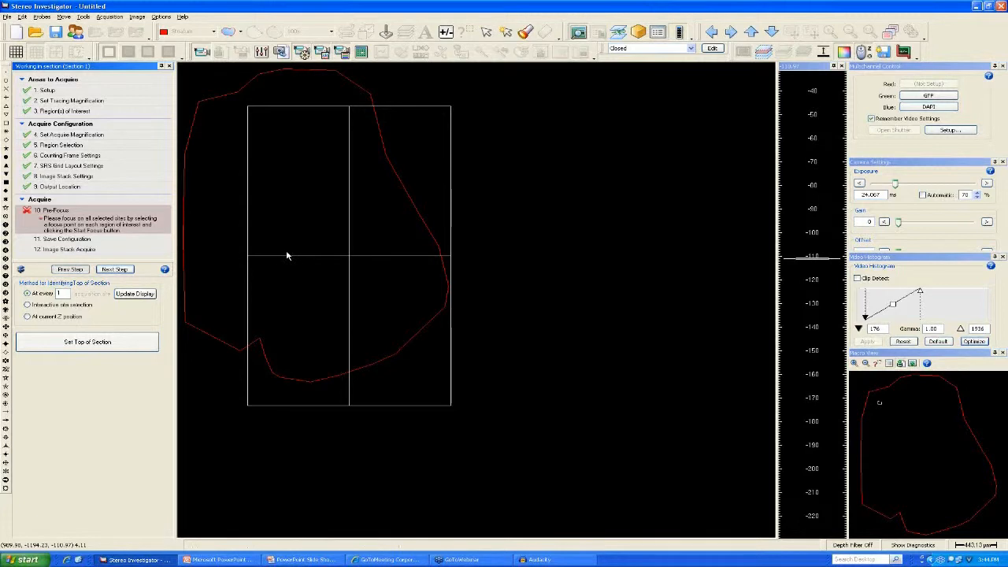
# Re-enter Pre-Focus to lay the grid out again and update the display for every 1 acquisition site.
pyautogui.click(73, 270)
pyautogui.click(54, 212)
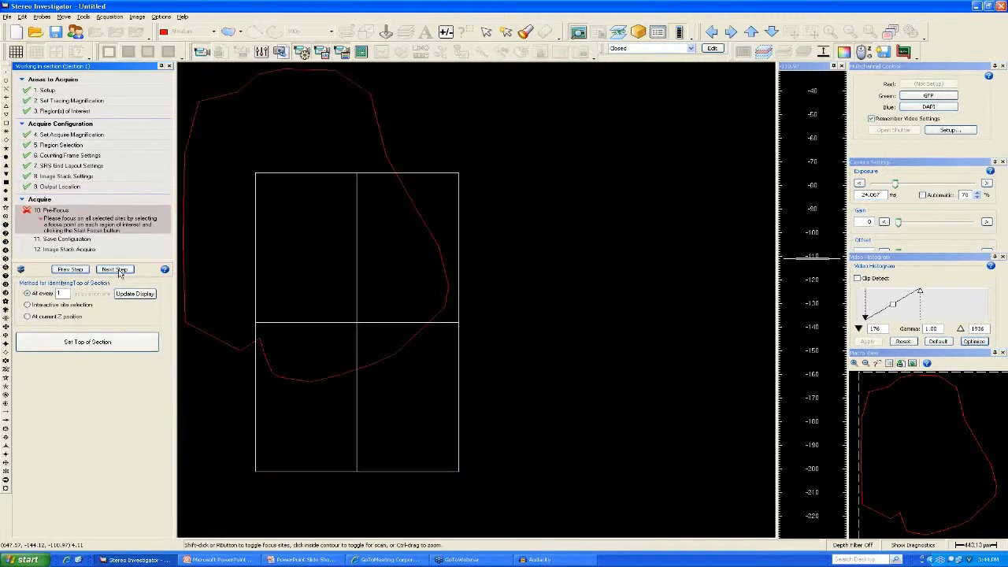
pyautogui.click(303, 214)
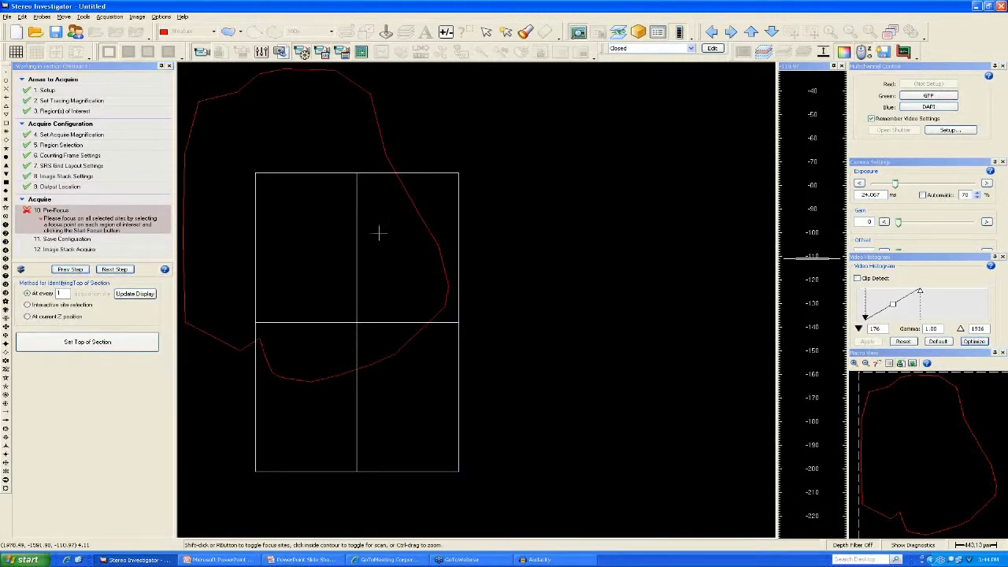
pyautogui.click(128, 297)
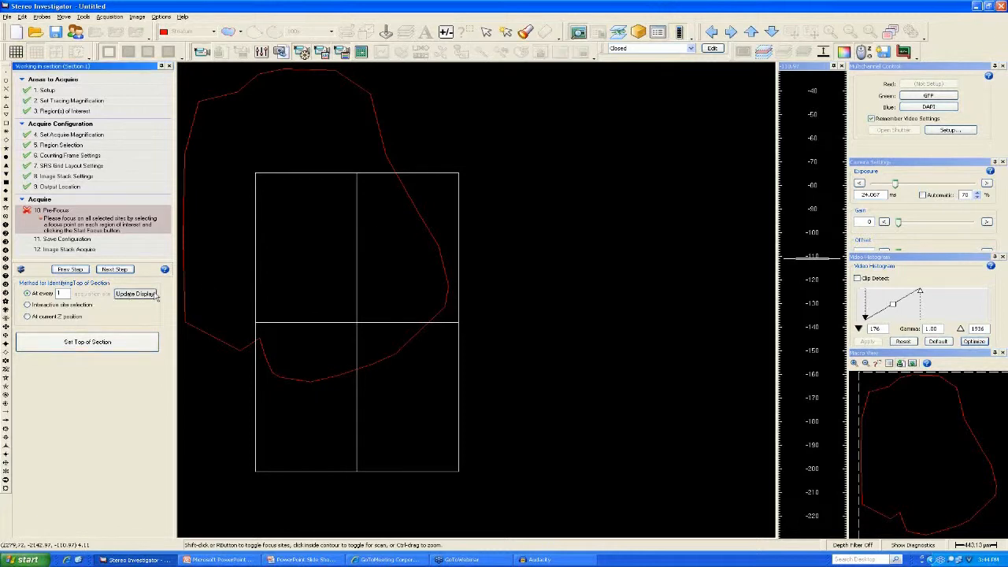
pyautogui.click(112, 269)
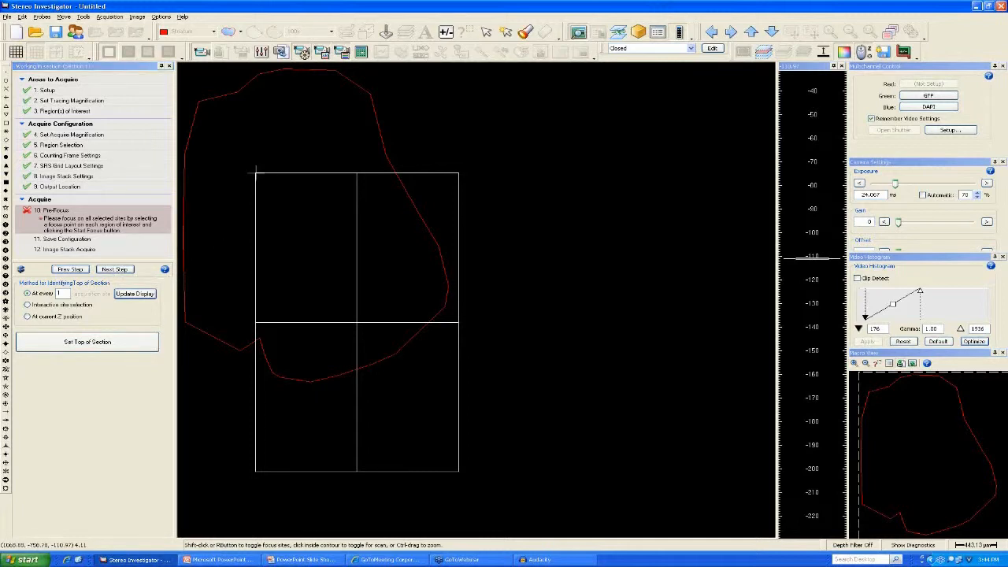
# Set the top of section by adjusting and accepting the focus at each of the four grid sites.
pyautogui.click(63, 350)
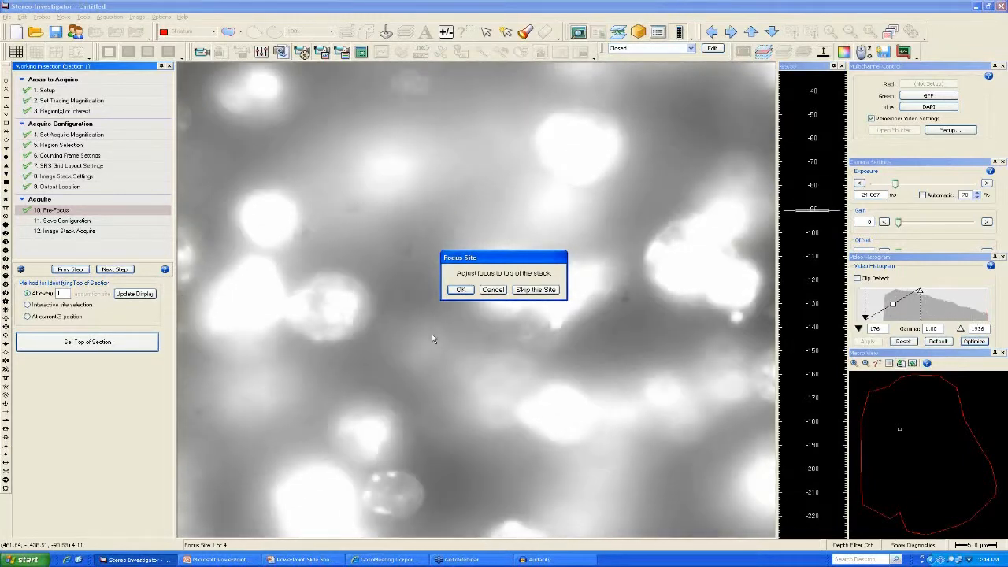
pyautogui.click(463, 291)
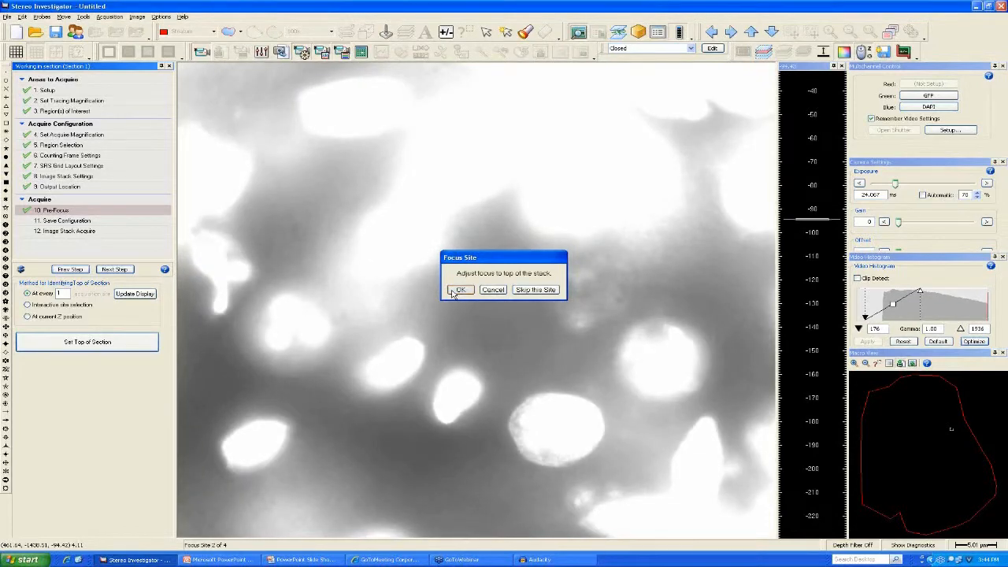
pyautogui.click(460, 290)
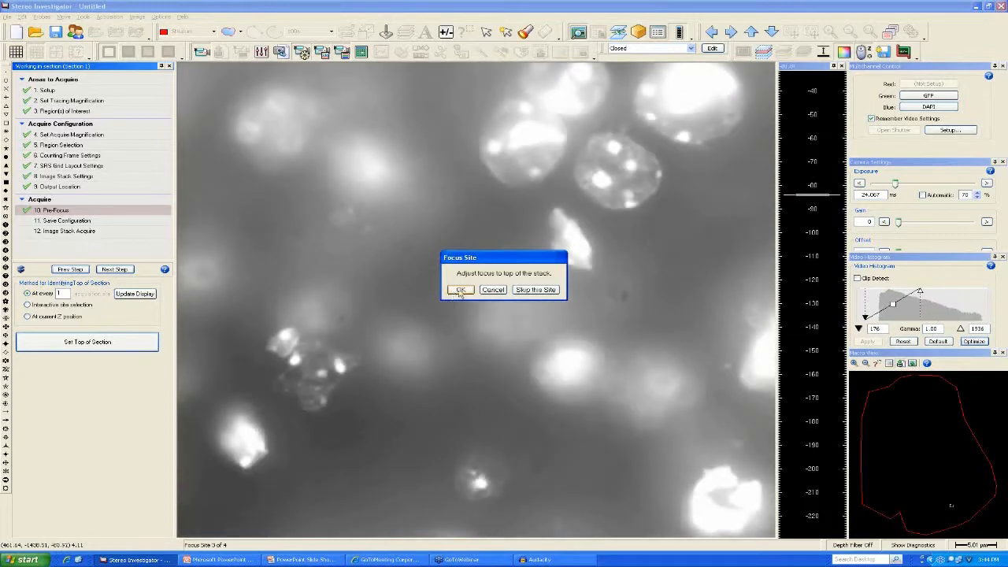
pyautogui.click(459, 290)
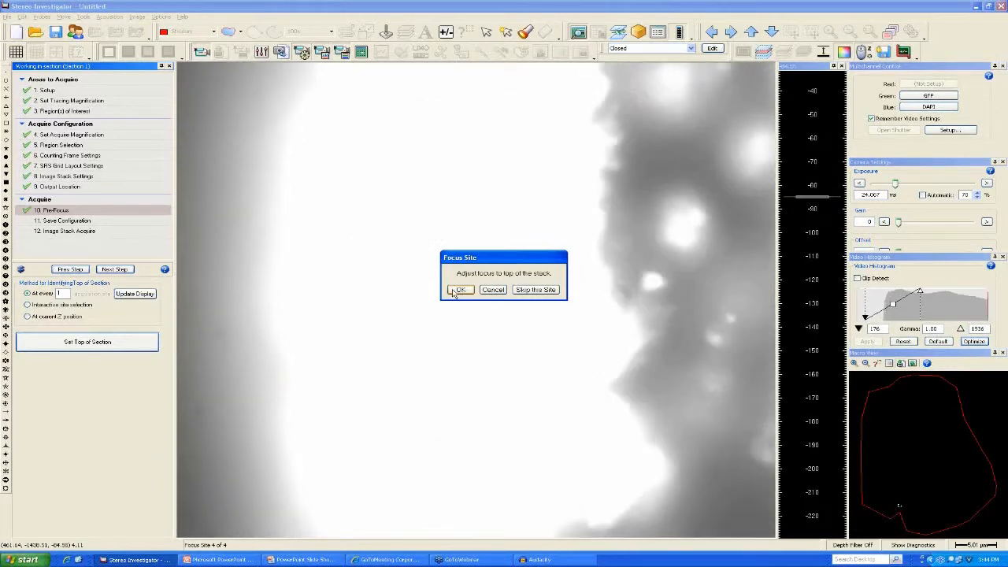
pyautogui.click(459, 290)
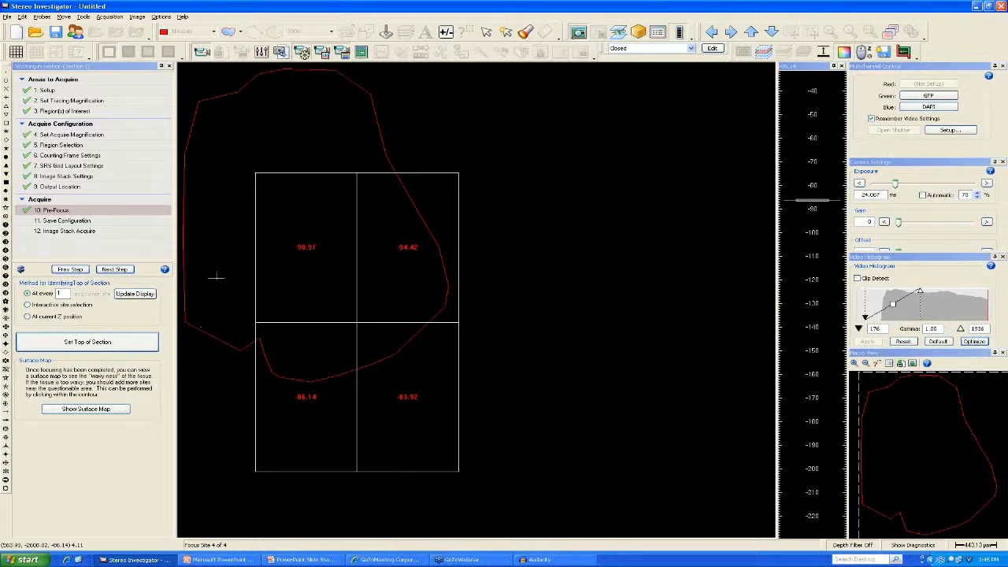
# Advance to Save Configuration, then optimize the video histogram and set the light path to Closed.
pyautogui.click(114, 269)
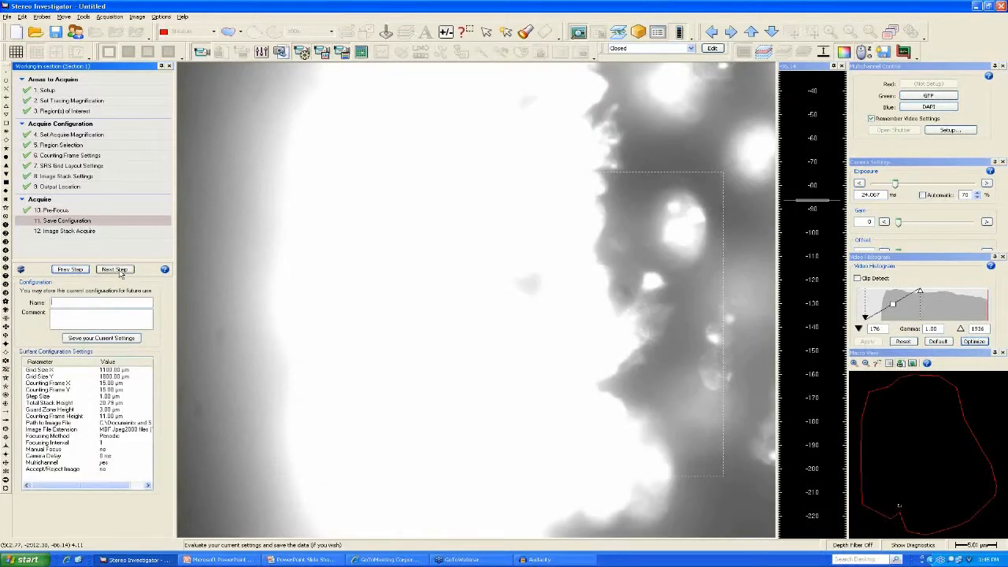
pyautogui.click(976, 343)
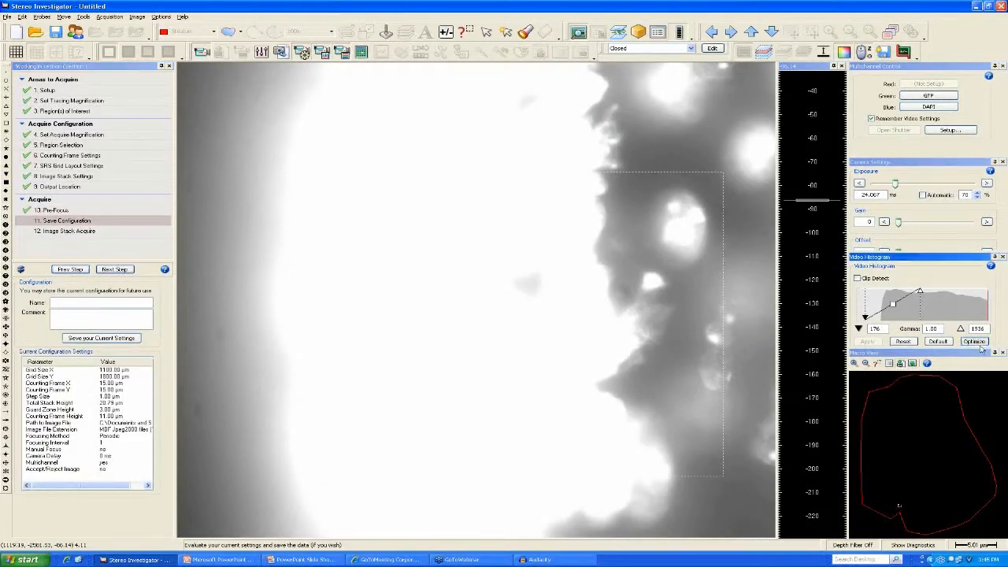
pyautogui.click(676, 51)
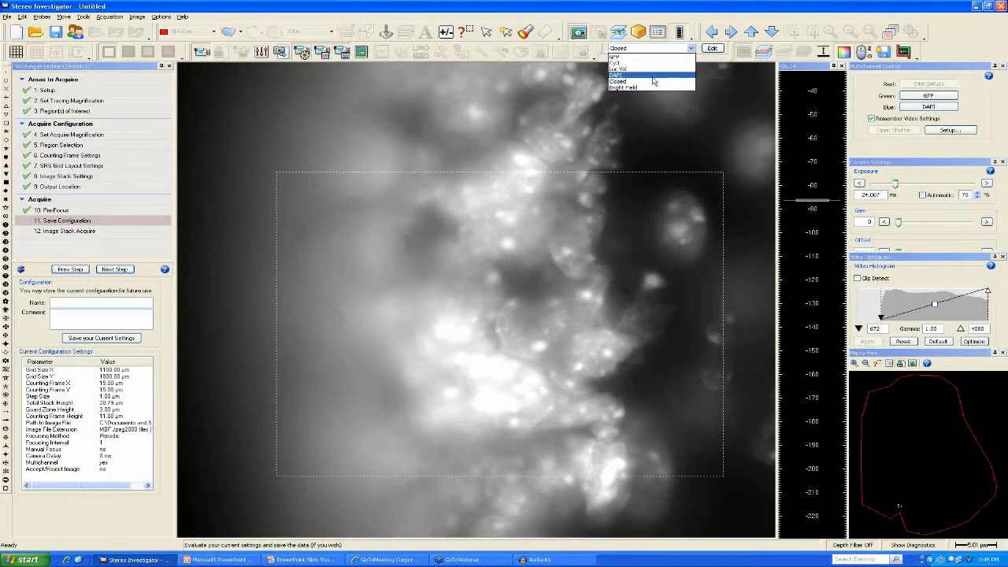
pyautogui.click(653, 81)
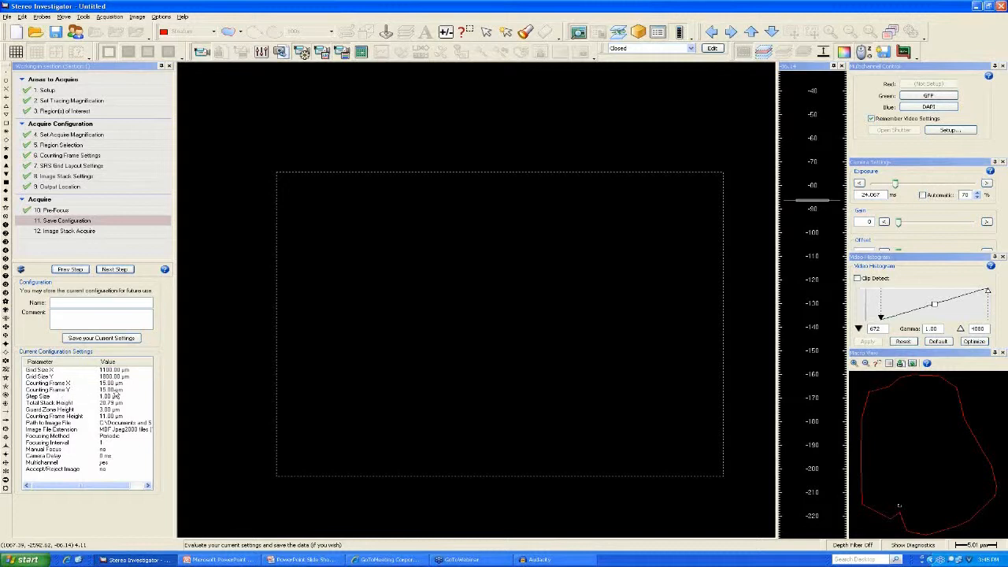
# Save the current settings as a configuration named with the presenter's first name followed by "Webinar Settings".
pyautogui.click(124, 300)
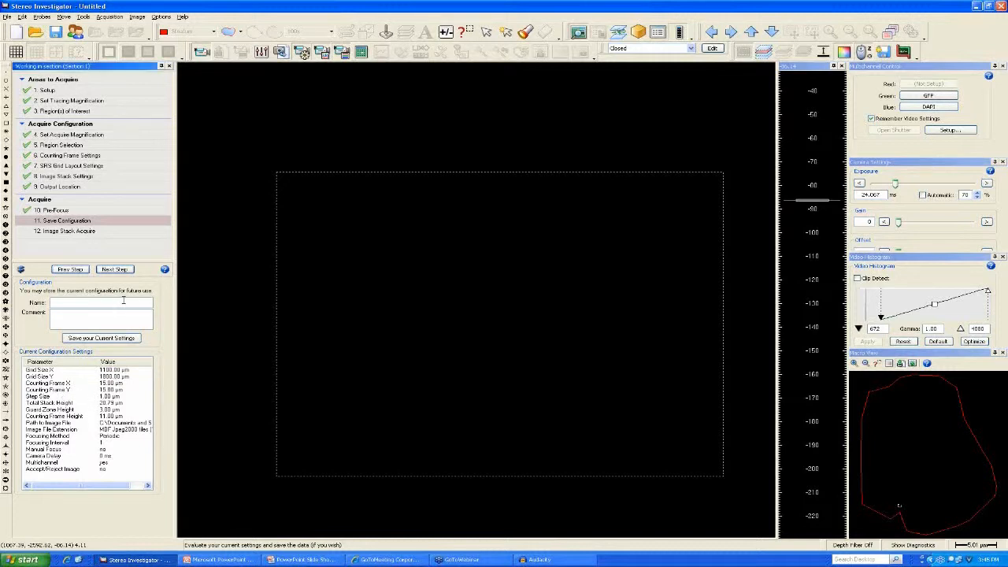
pyautogui.write('Jose Webinar Settings')
pyautogui.click(116, 337)
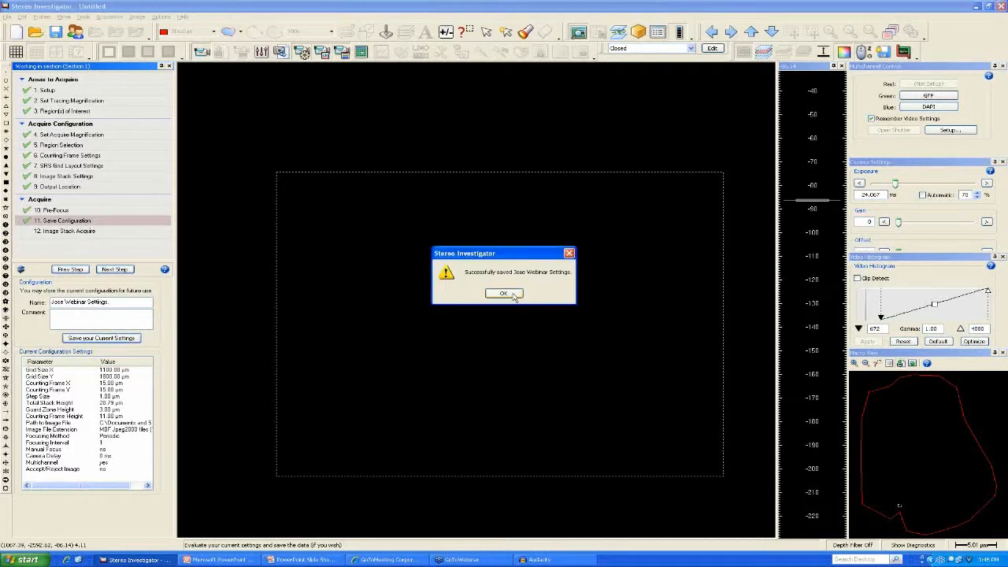
pyautogui.click(508, 293)
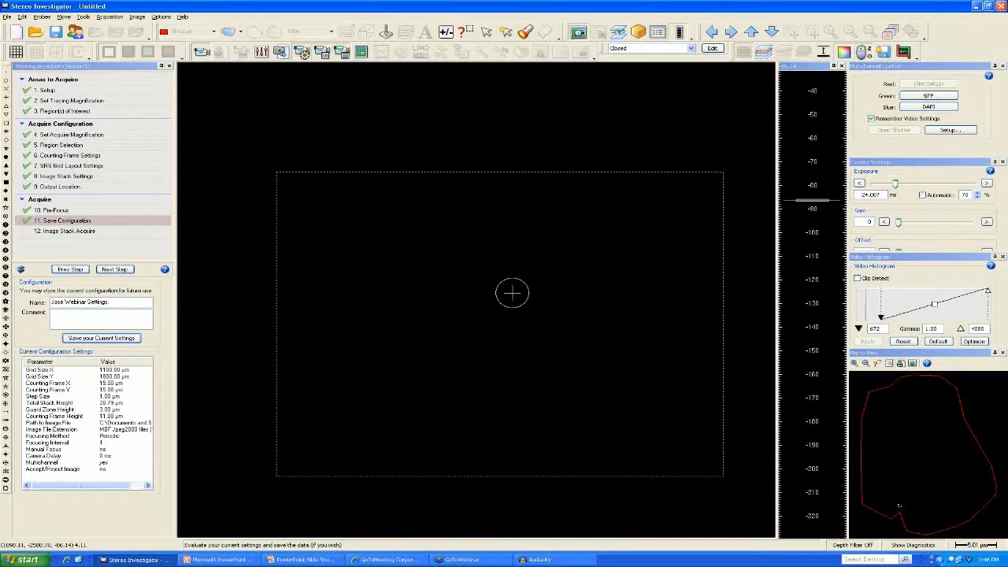
# Advance to Image Stack Acquire and enable multichannel acquisition, leaving the time delay at 0 ms.
pyautogui.click(114, 270)
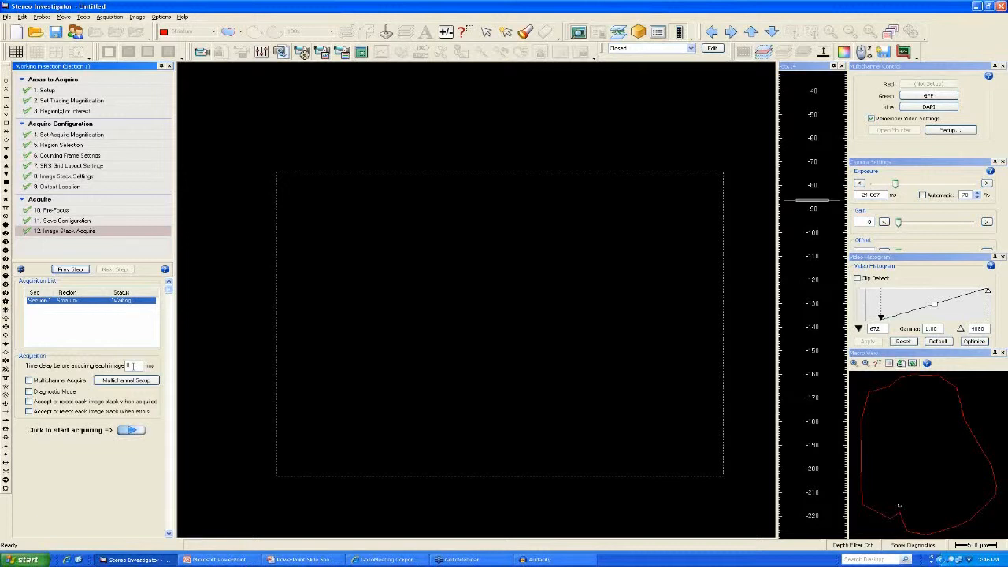
pyautogui.click(134, 366)
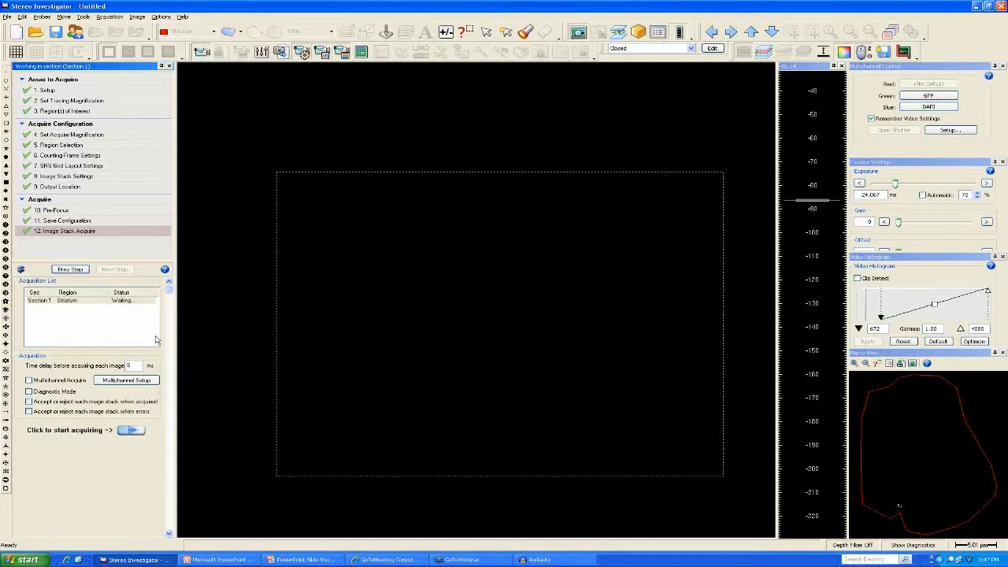
pyautogui.click(29, 381)
# In the multichannel acquire setup, try the red Cy3 channel, turn it off again and accept green GFP and blue DAPI.
pyautogui.click(121, 384)
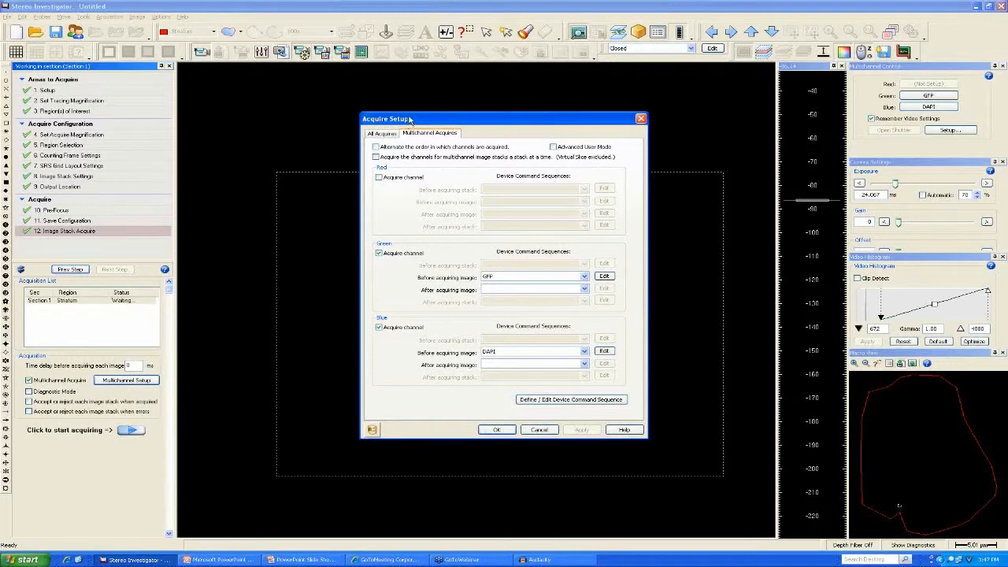
pyautogui.moveTo(411, 118); pyautogui.dragTo(410, 105)
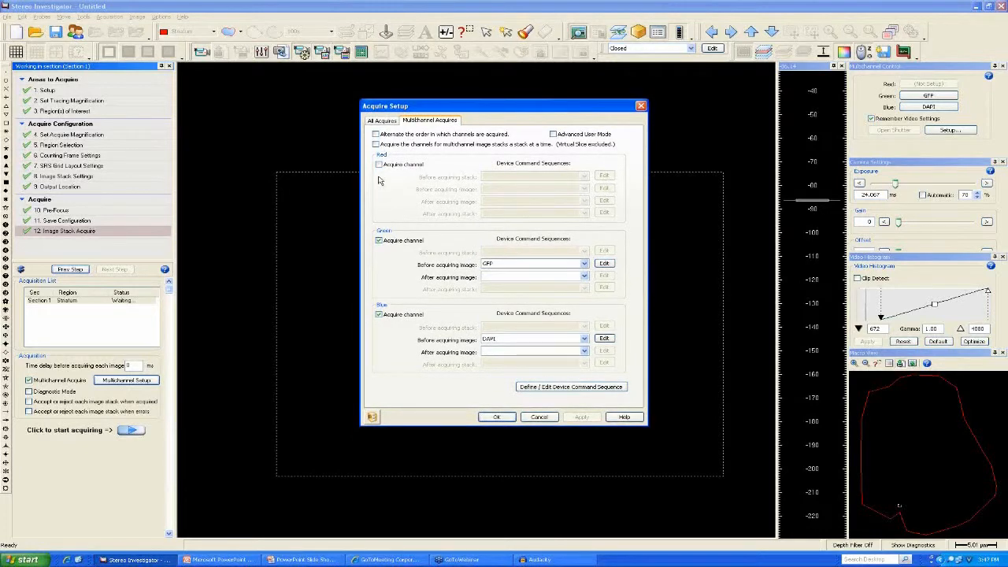
pyautogui.click(379, 166)
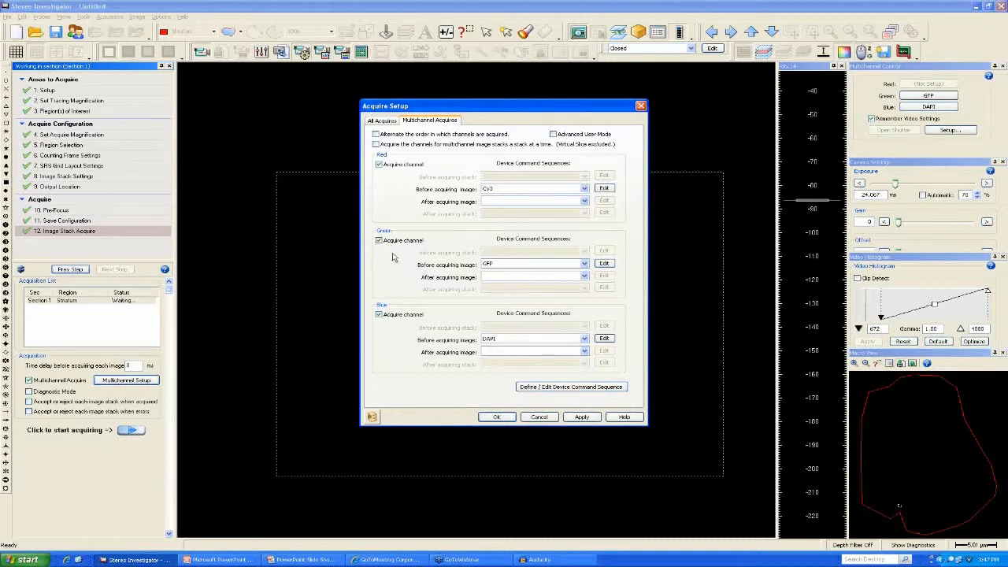
pyautogui.click(379, 165)
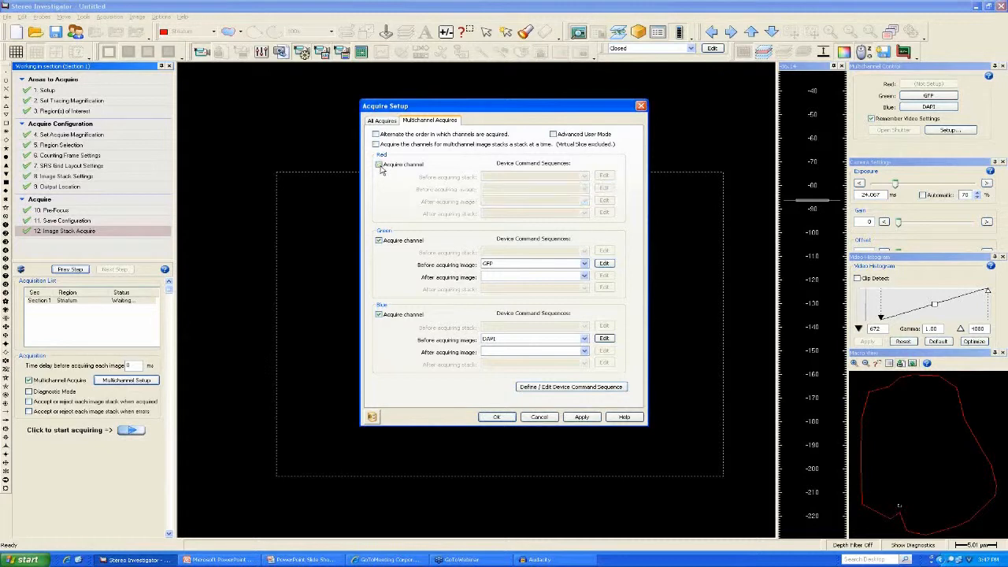
pyautogui.click(496, 417)
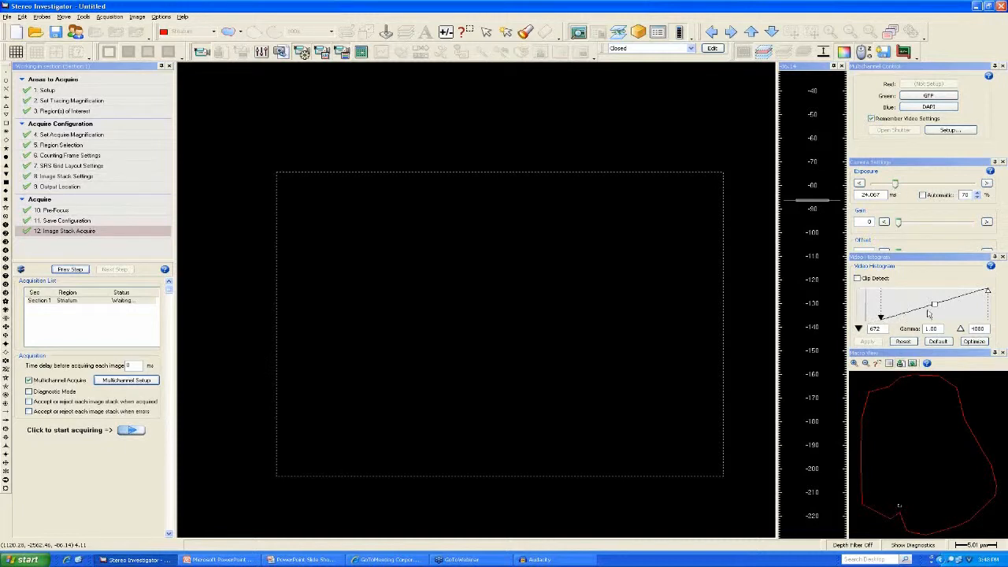
# Show the live DAPI channel at a site in the upper part of the contour and reduce its exposure to about 21.4 ms.
pyautogui.click(925, 110)
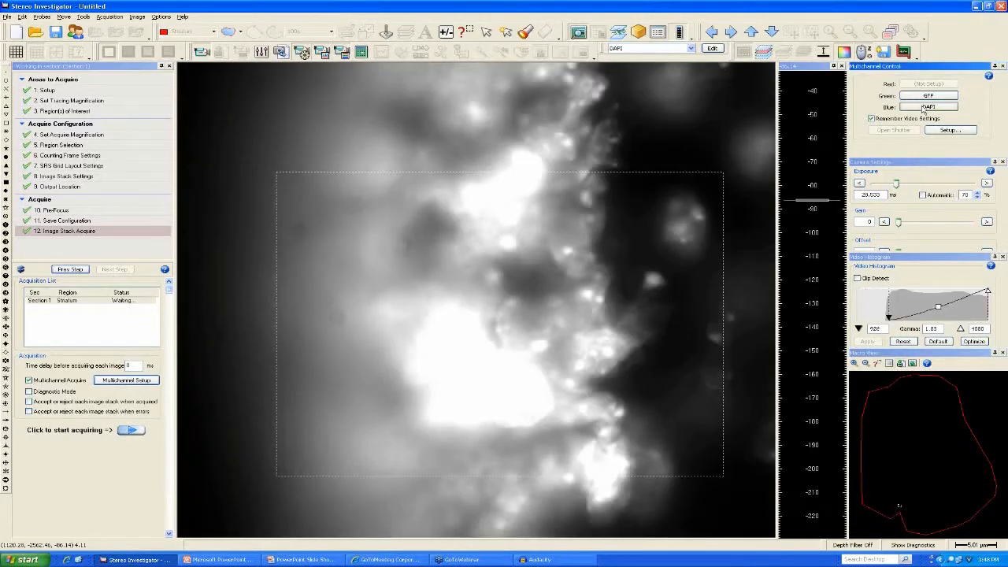
pyautogui.rightClick(912, 443)
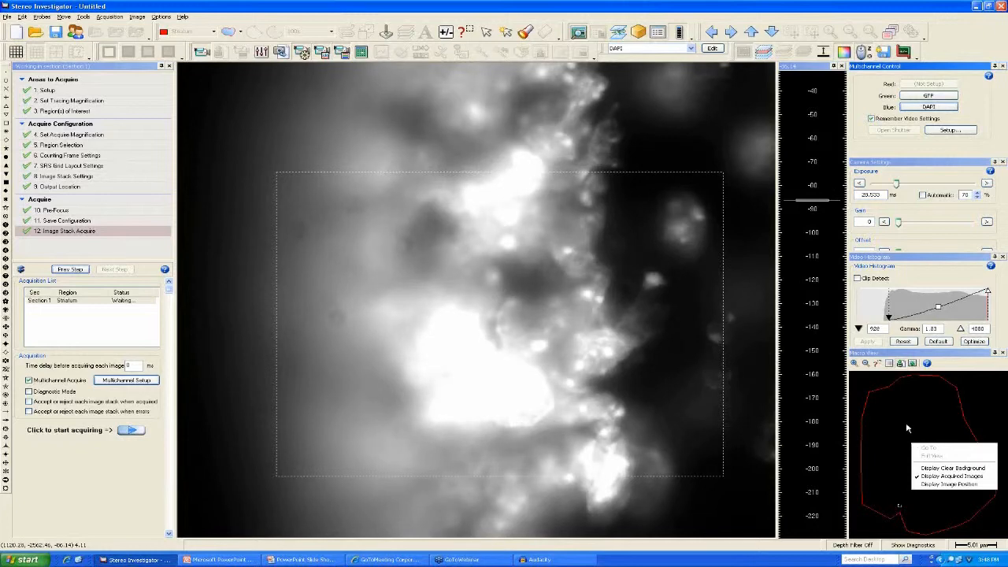
pyautogui.click(906, 429)
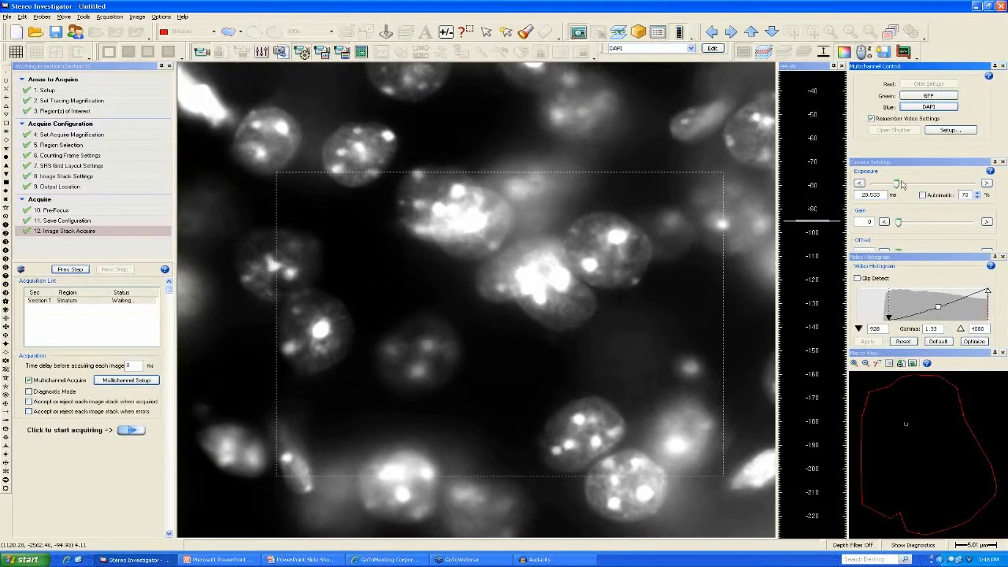
pyautogui.moveTo(897, 184); pyautogui.dragTo(895, 184)
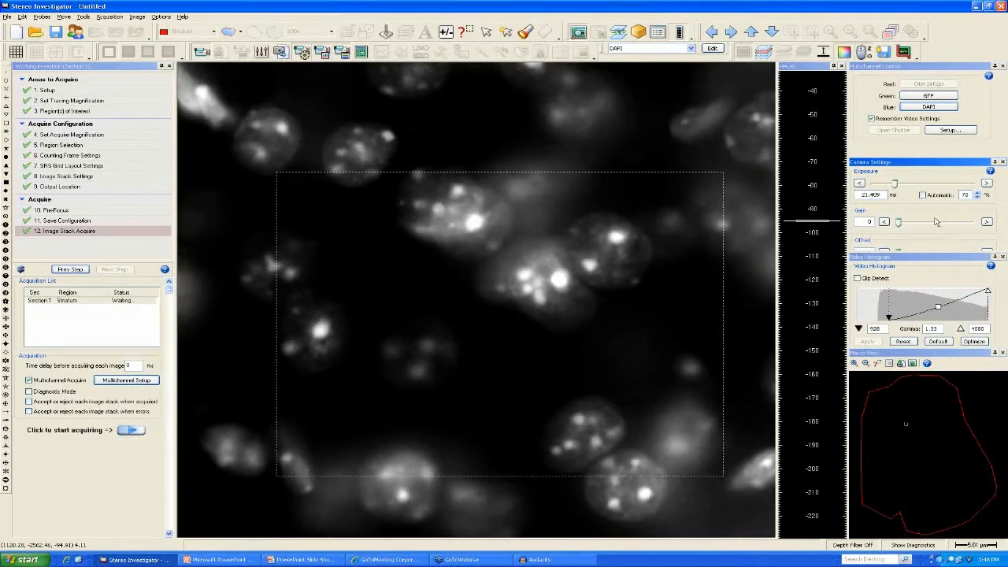
# Try a DAPI histogram black point of 819 with gamma 1.50, restore the defaults and optimize the histogram.
pyautogui.moveTo(890, 322); pyautogui.dragTo(887, 320)
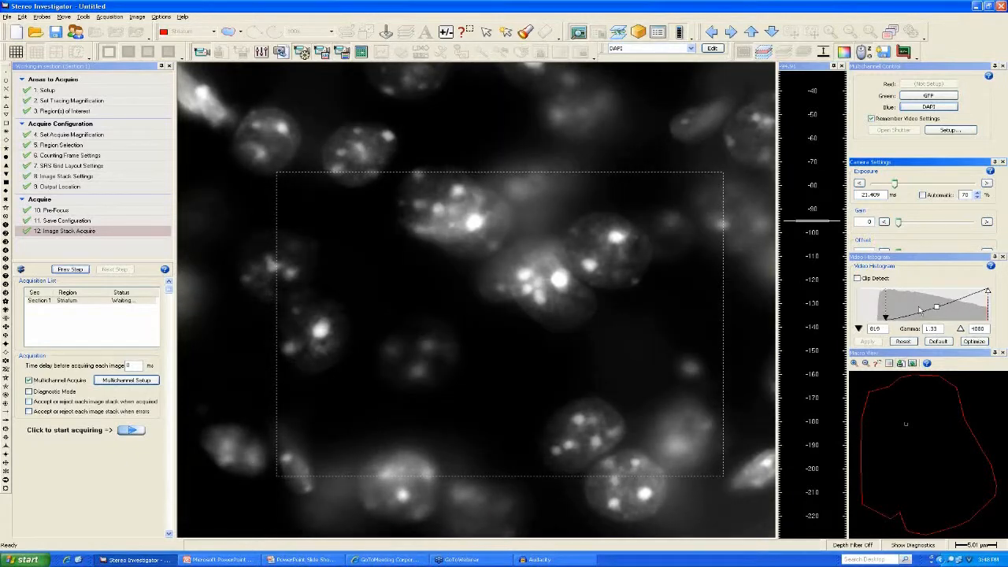
pyautogui.moveTo(938, 310); pyautogui.dragTo(938, 311)
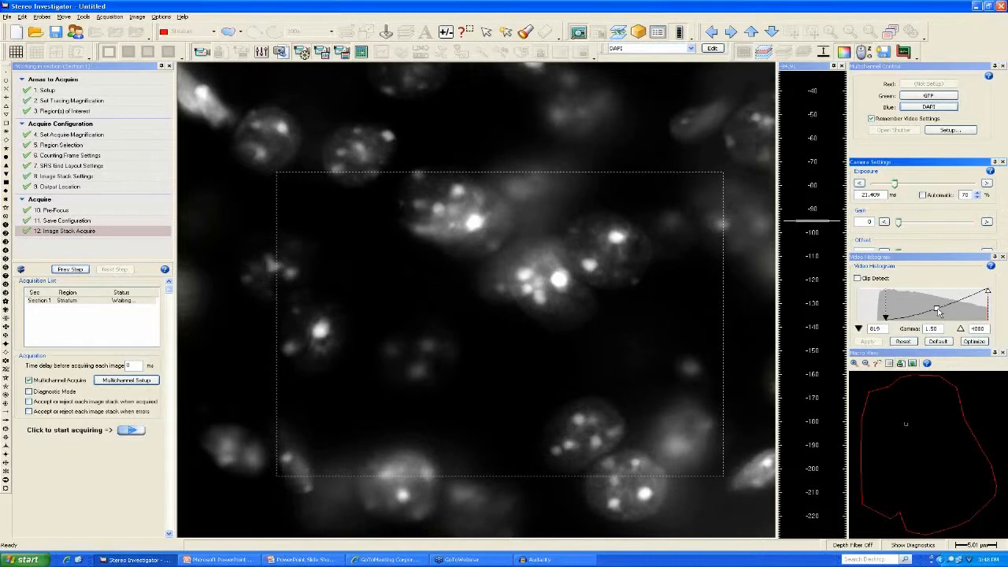
pyautogui.click(938, 342)
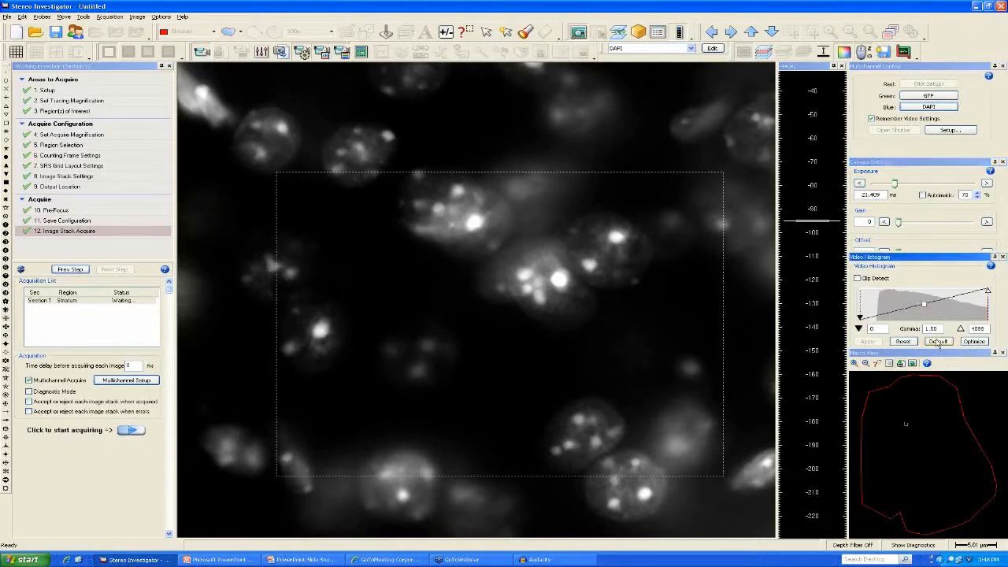
pyautogui.click(973, 342)
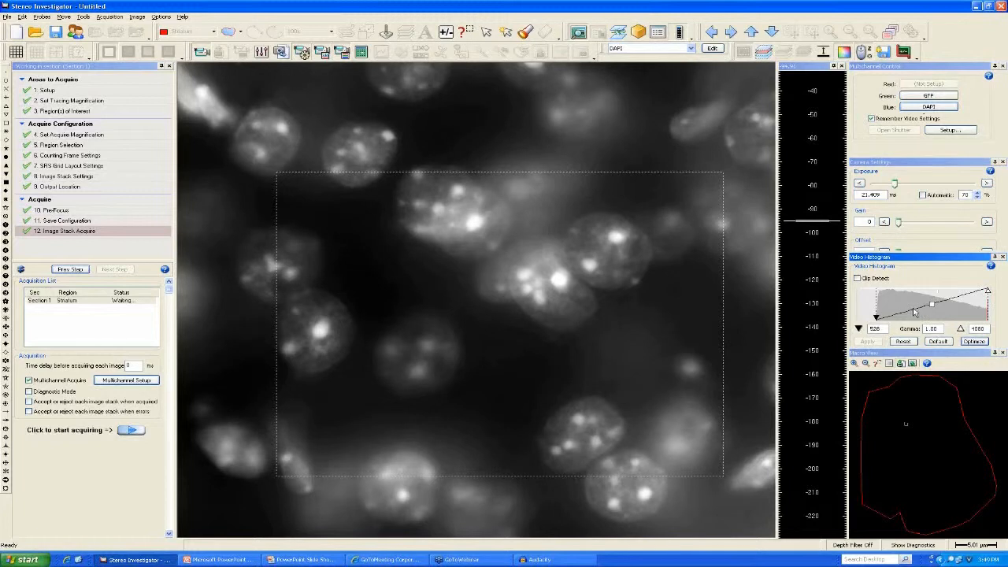
# Show the live GFP channel, optimize its histogram at about 51.6 ms exposure and raise the exposure to about 74.8 ms.
pyautogui.click(928, 97)
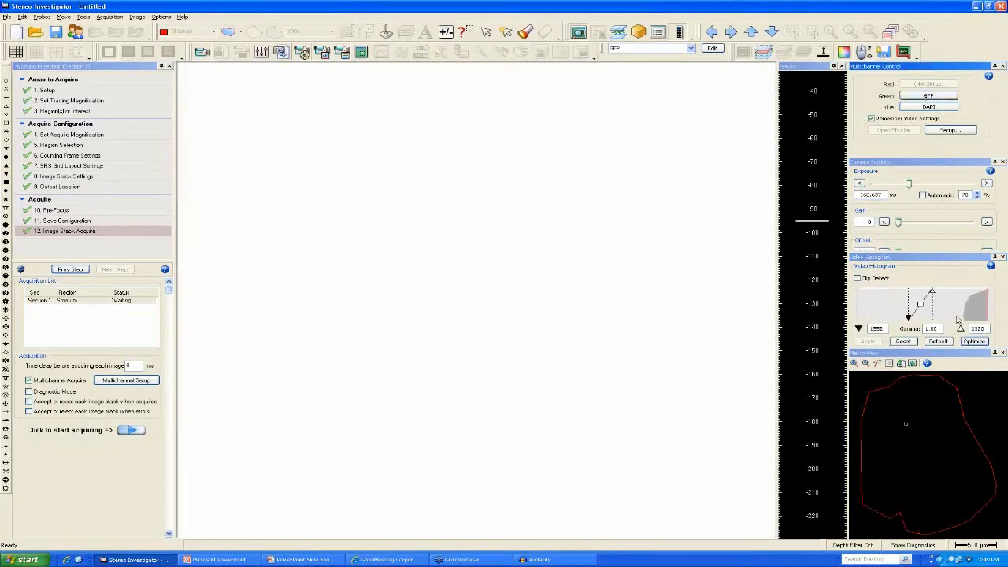
pyautogui.click(977, 343)
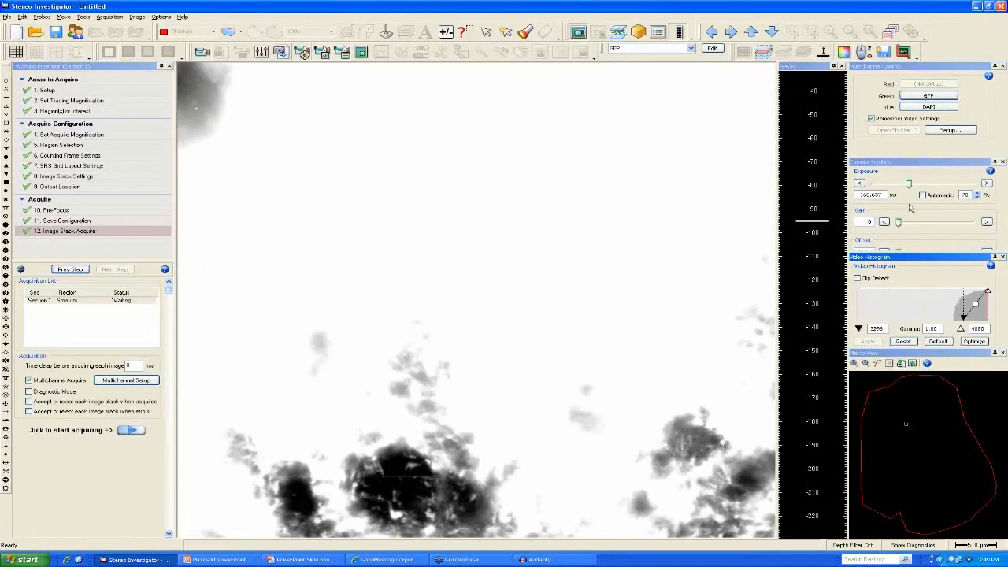
pyautogui.moveTo(905, 184); pyautogui.dragTo(899, 184)
pyautogui.click(975, 342)
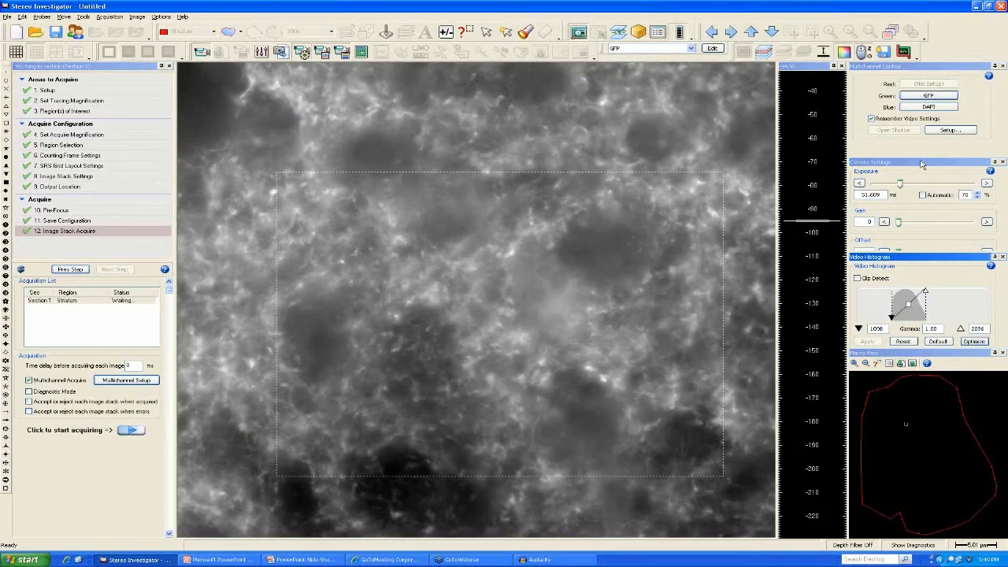
pyautogui.moveTo(901, 186); pyautogui.dragTo(904, 186)
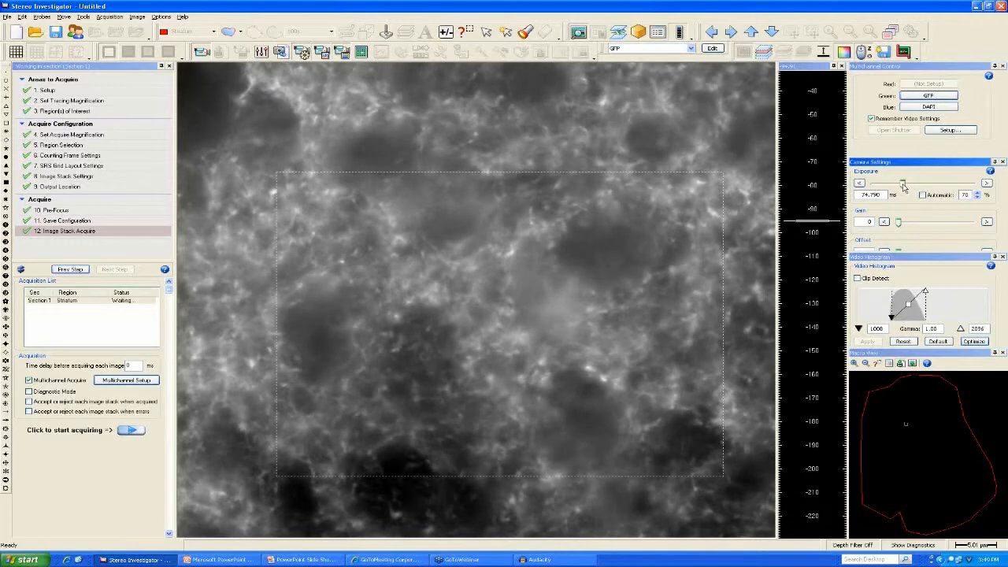
# Optimize the live GFP channel's video histogram, restore its default settings and optimize it again.
pyautogui.click(966, 343)
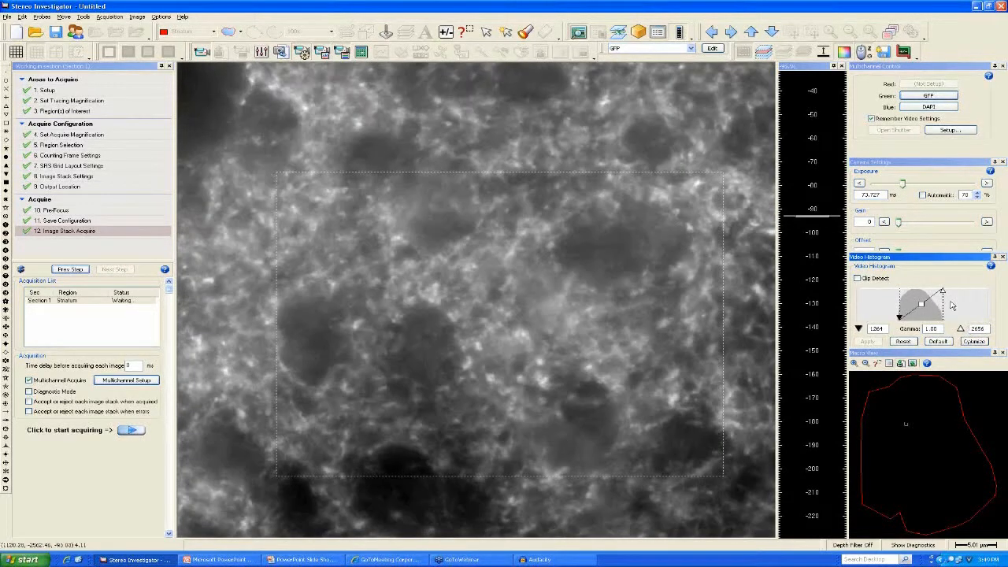
pyautogui.click(974, 343)
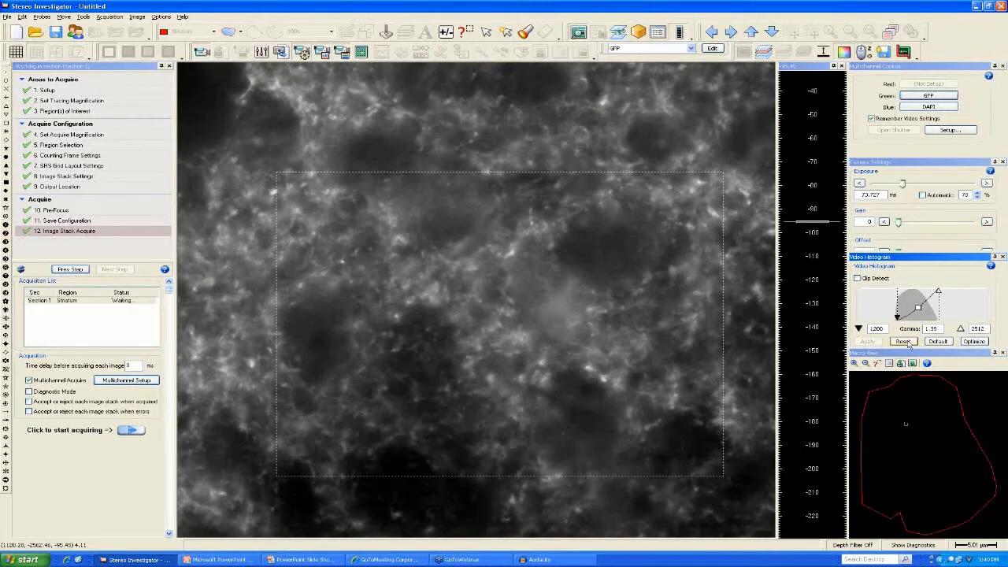
pyautogui.click(940, 343)
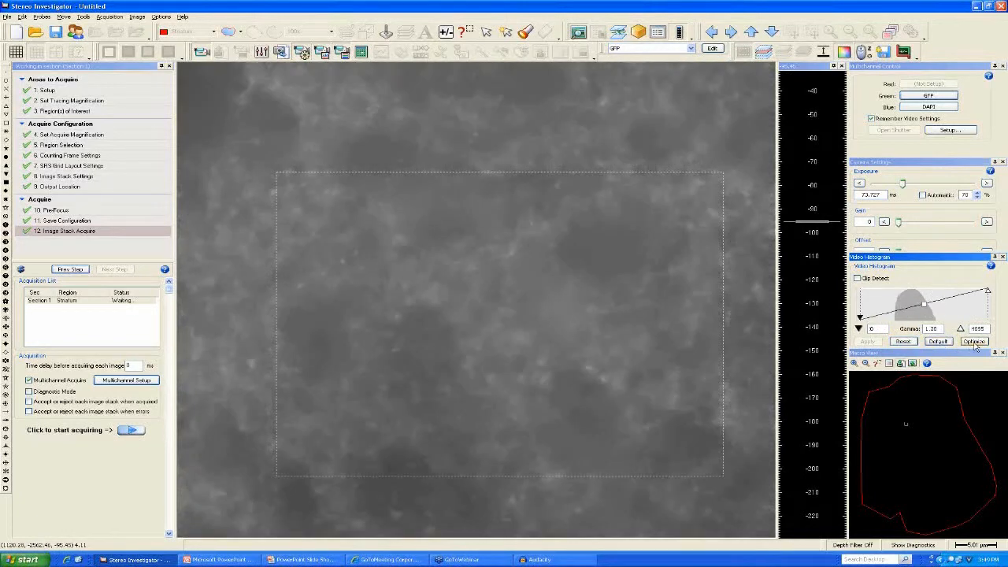
pyautogui.click(974, 341)
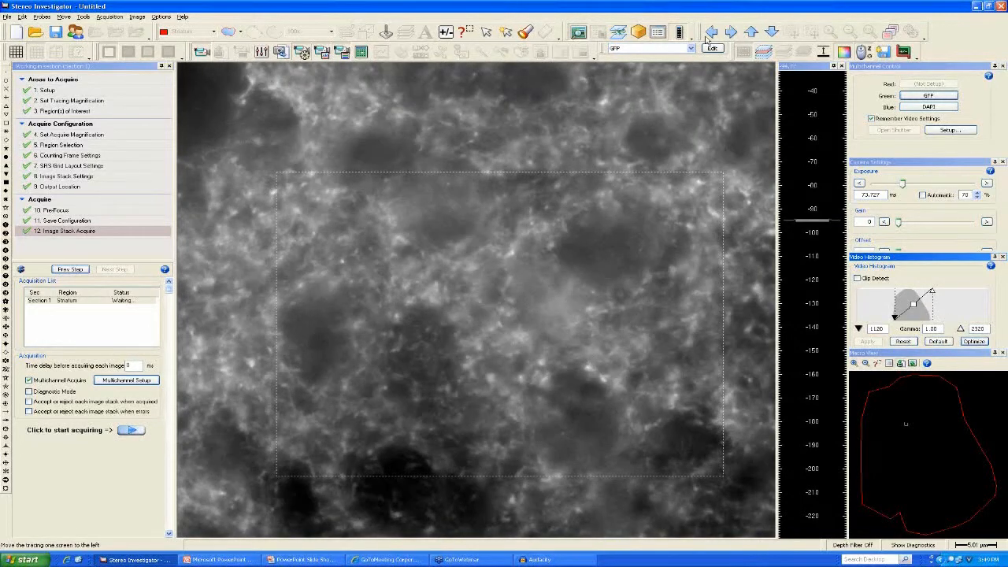
# Switch the filter to Closed and show the DAPI and GFP channels in turn to check their remembered video settings.
pyautogui.click(678, 49)
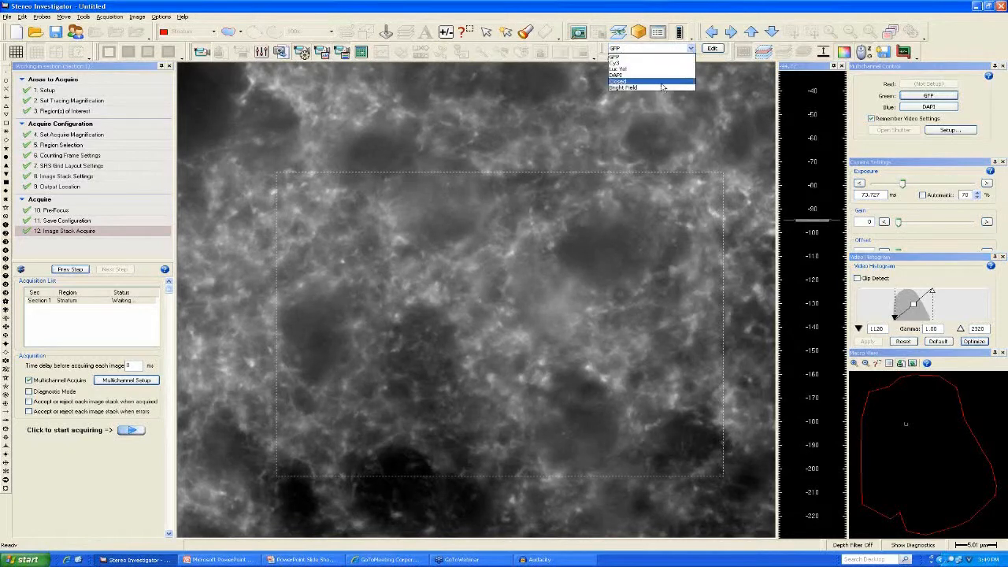
pyautogui.click(660, 81)
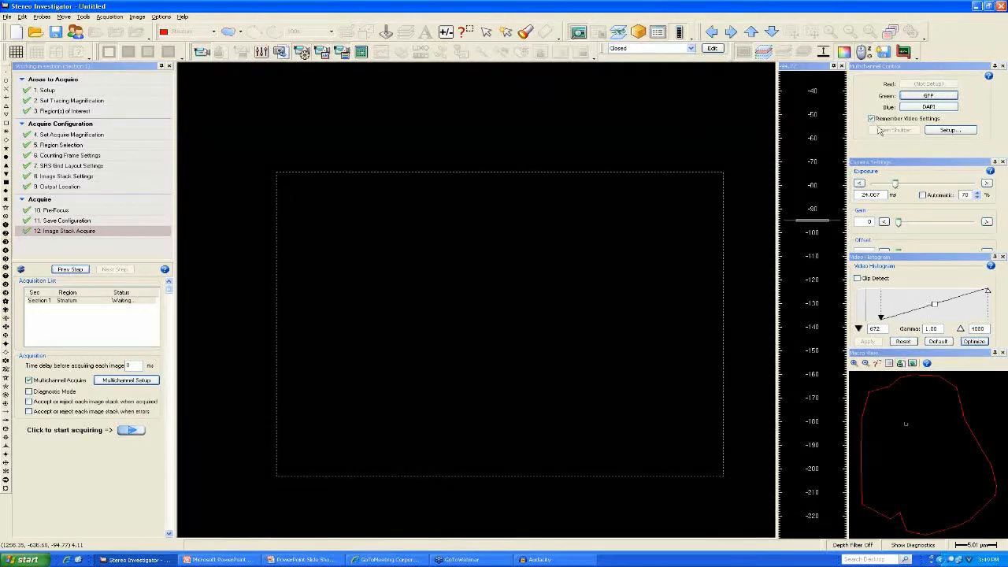
pyautogui.click(907, 108)
pyautogui.click(665, 49)
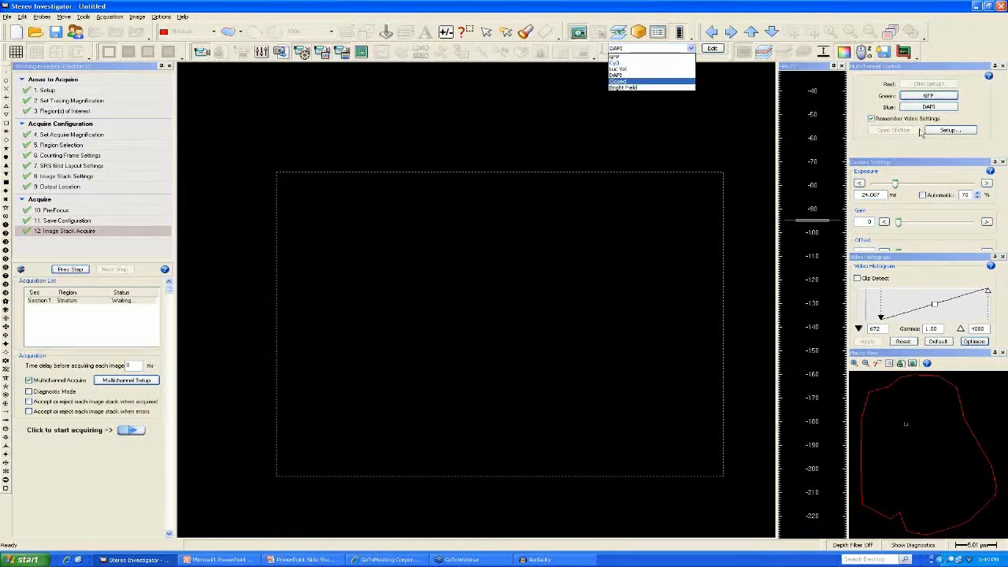
pyautogui.click(935, 108)
pyautogui.click(935, 108)
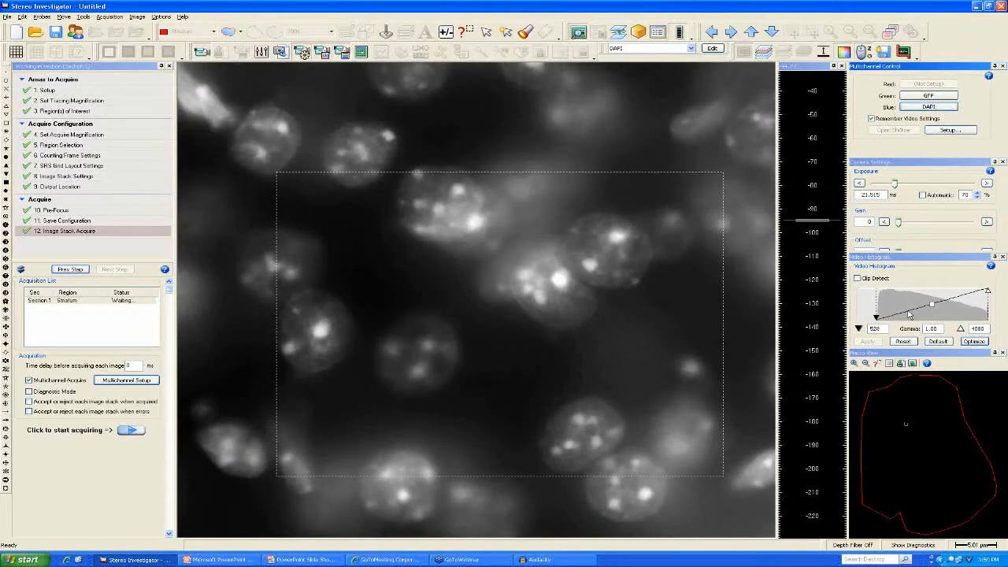
pyautogui.click(937, 97)
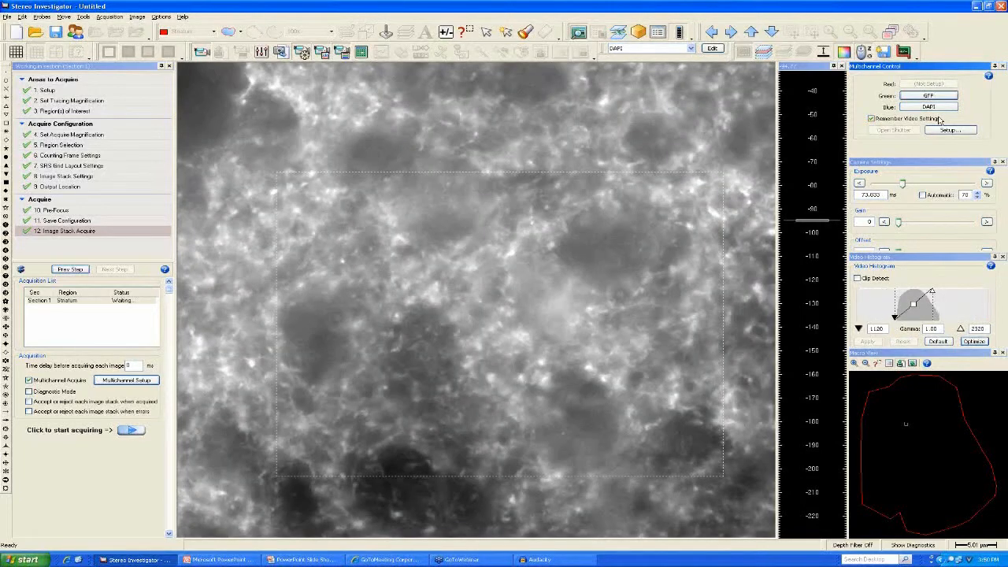
pyautogui.click(937, 107)
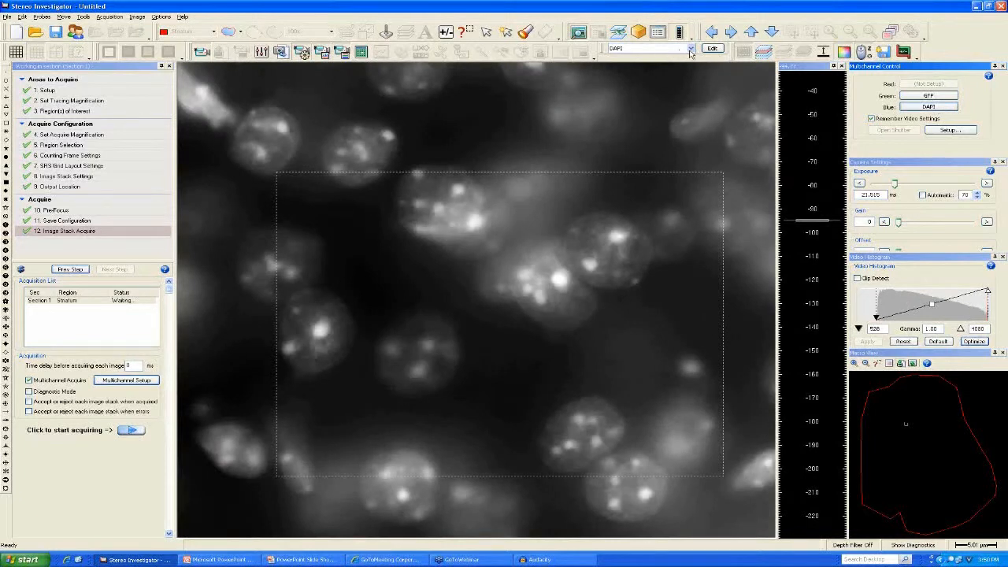
# Set the filter to Closed and start the multichannel image stack acquisition of the Striatum region in Section 1.
pyautogui.click(685, 49)
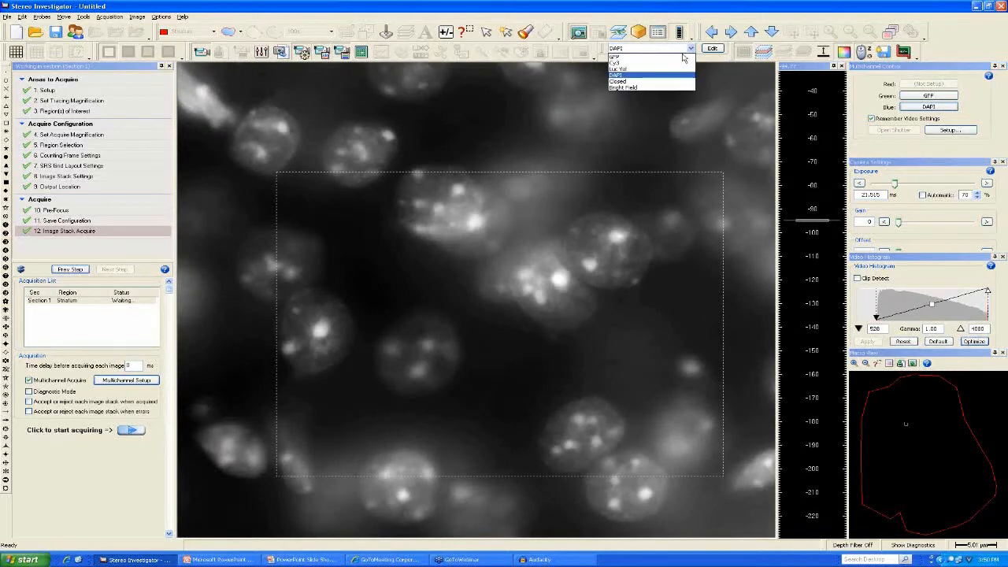
pyautogui.click(645, 81)
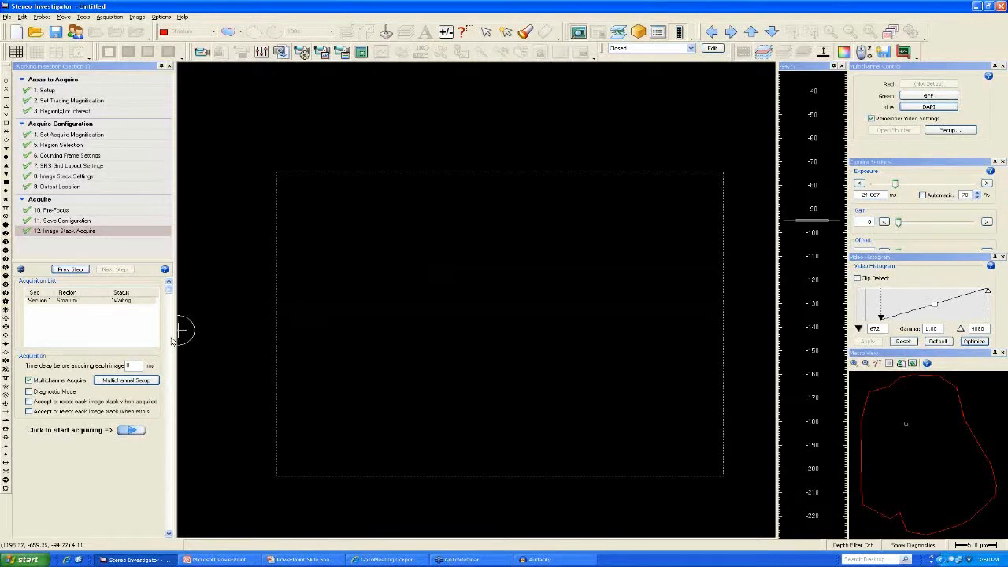
pyautogui.click(131, 430)
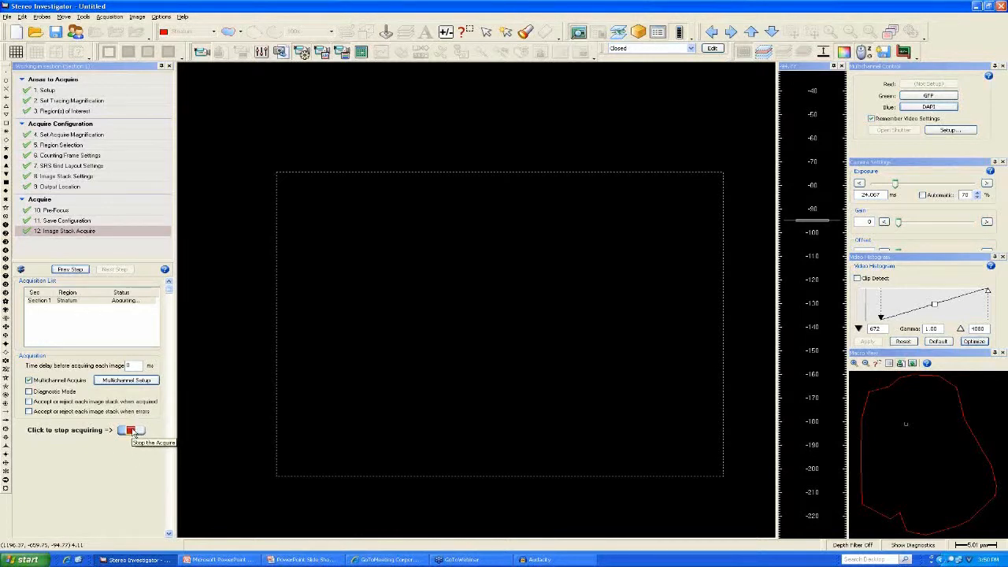